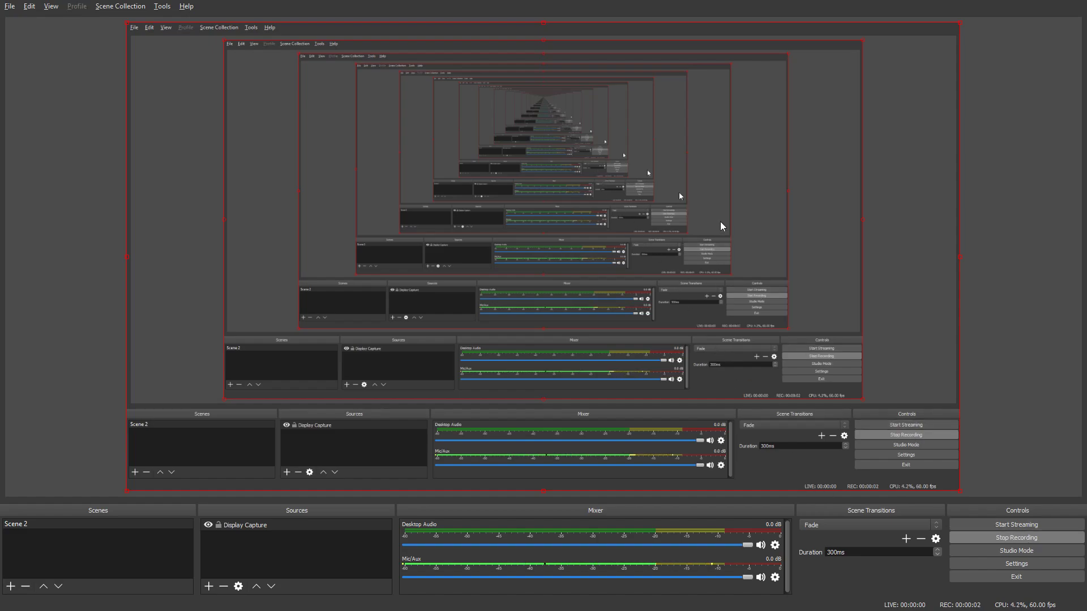
Step: Alt+Tab over to the RPGTutorial Unreal Editor window showing BP_MyCharacter's Event Graph
{"action": "key", "text": "alt+Tab"}
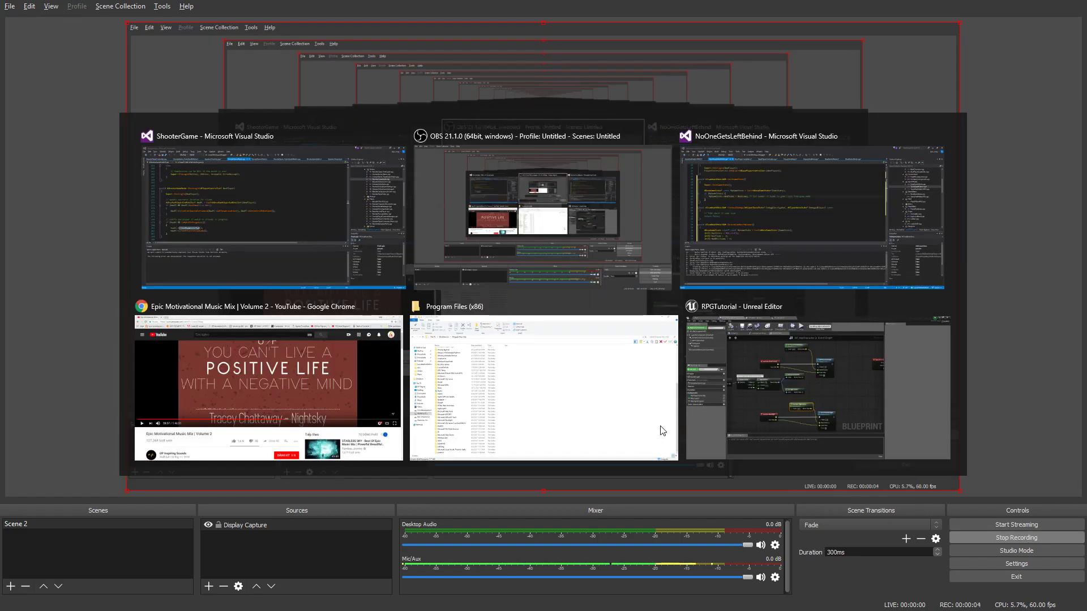
{"action": "key", "text": "alt+Tab"}
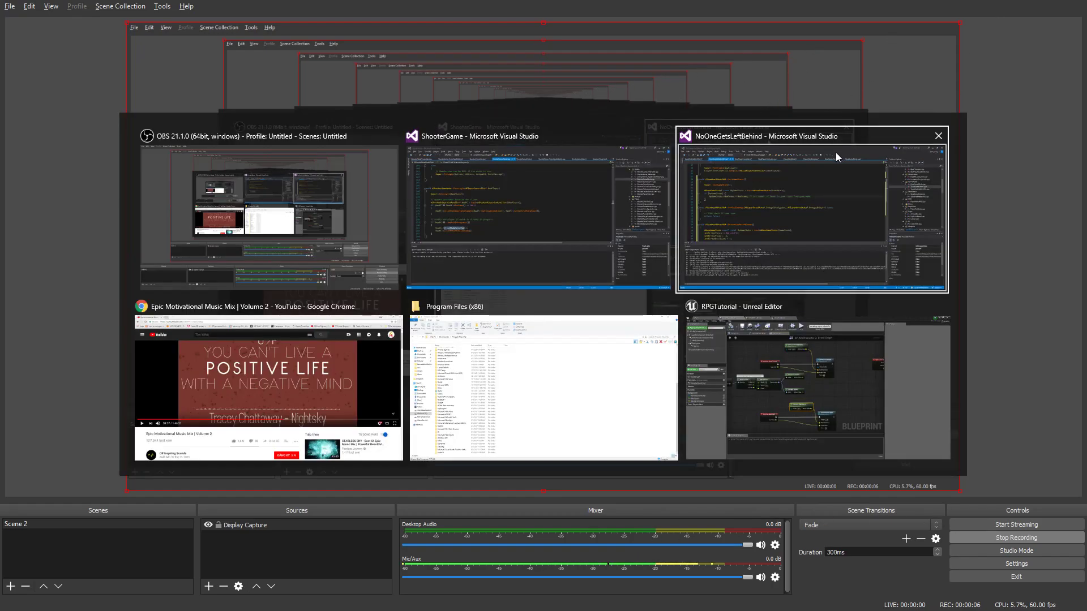
{"action": "key", "text": "alt+Tab"}
{"action": "key", "text": "alt+Tab"}
{"action": "key", "text": "alt+Tab"}
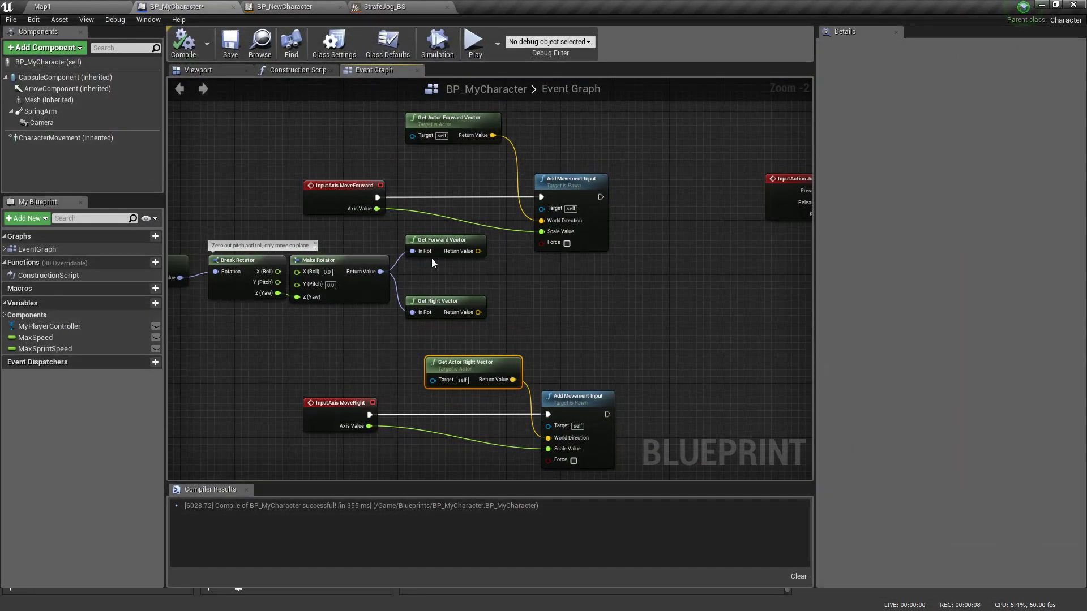
Step: Play Map1, walk the character forward with W, then stop the session with Esc
{"action": "right_click_drag", "start_coordinate": [431, 258], "coordinate": [396, 271]}
{"action": "left_click", "coordinate": [42, 6]}
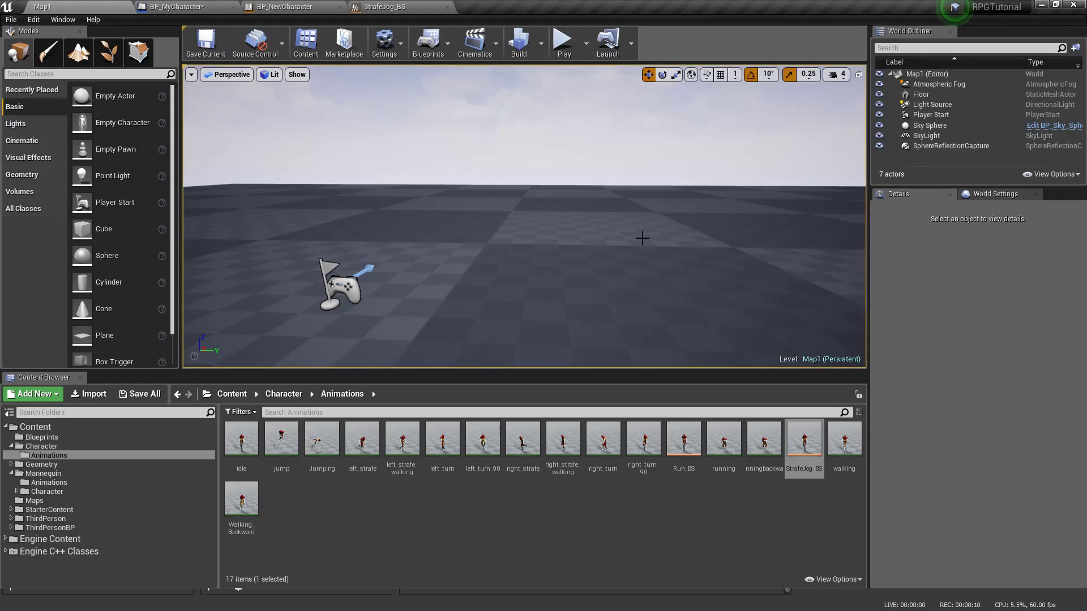
{"action": "left_click", "coordinate": [564, 45]}
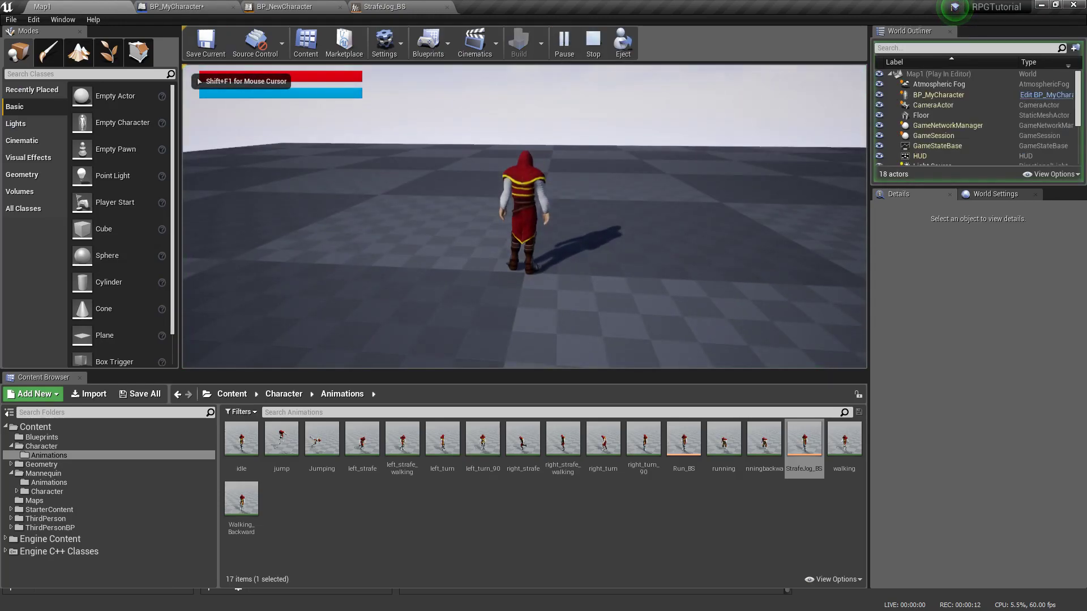
{"action": "key", "text": "w"}
{"action": "key", "text": "w"}
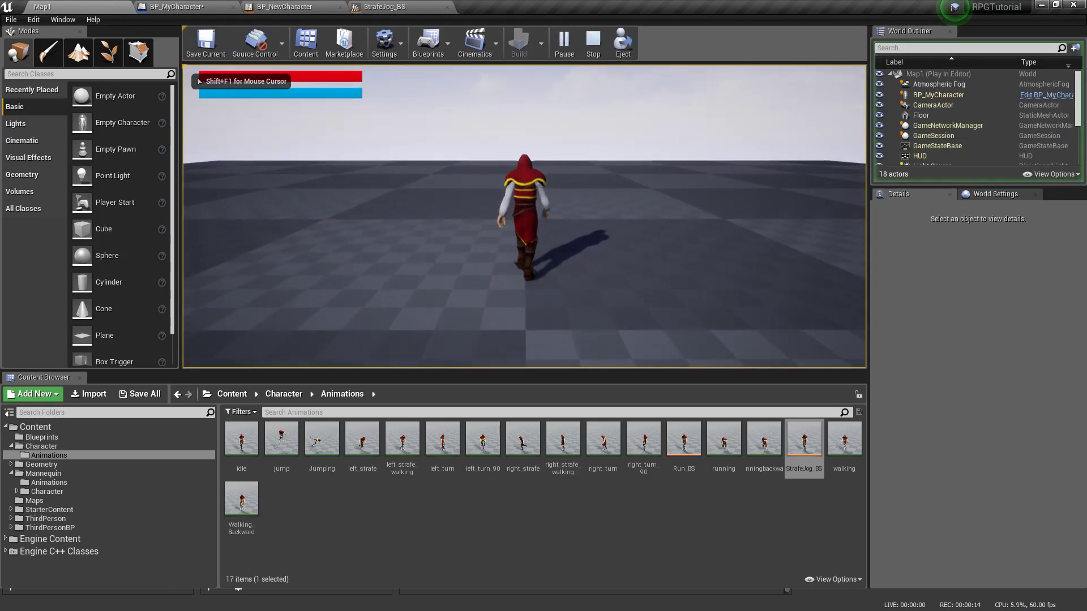
{"action": "key", "text": "w"}
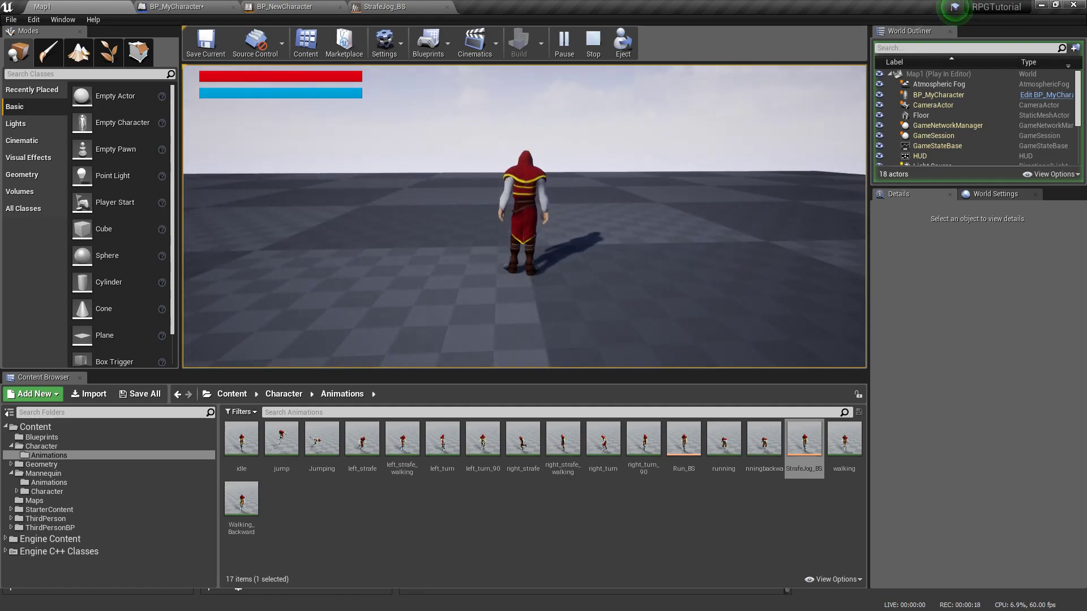
{"action": "key", "text": "w"}
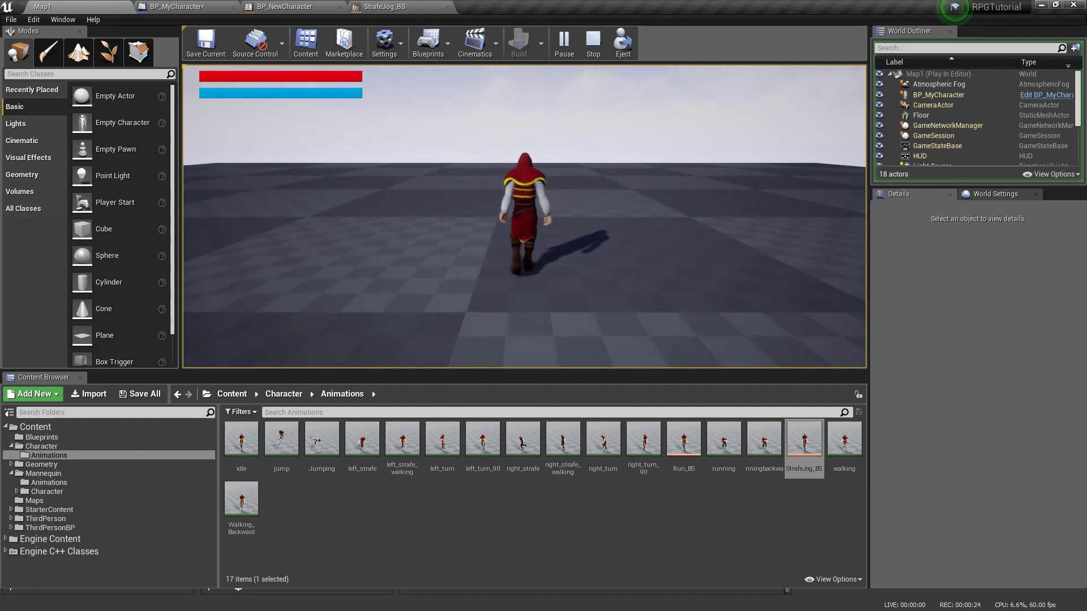
{"action": "key", "text": "Escape"}
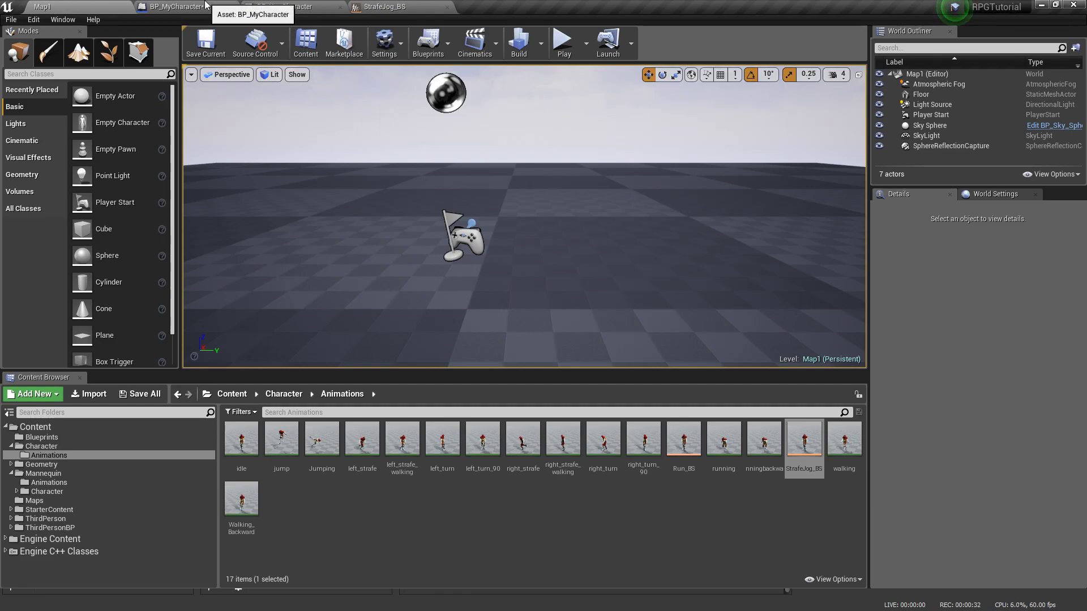
Step: Return to BP_MyCharacter's Event Graph and find the Get Control Rotation and Break Rotator nodes
{"action": "left_click", "coordinate": [206, 5]}
{"action": "scroll", "coordinate": [423, 251], "scroll_direction": "up", "scroll_amount": 5}
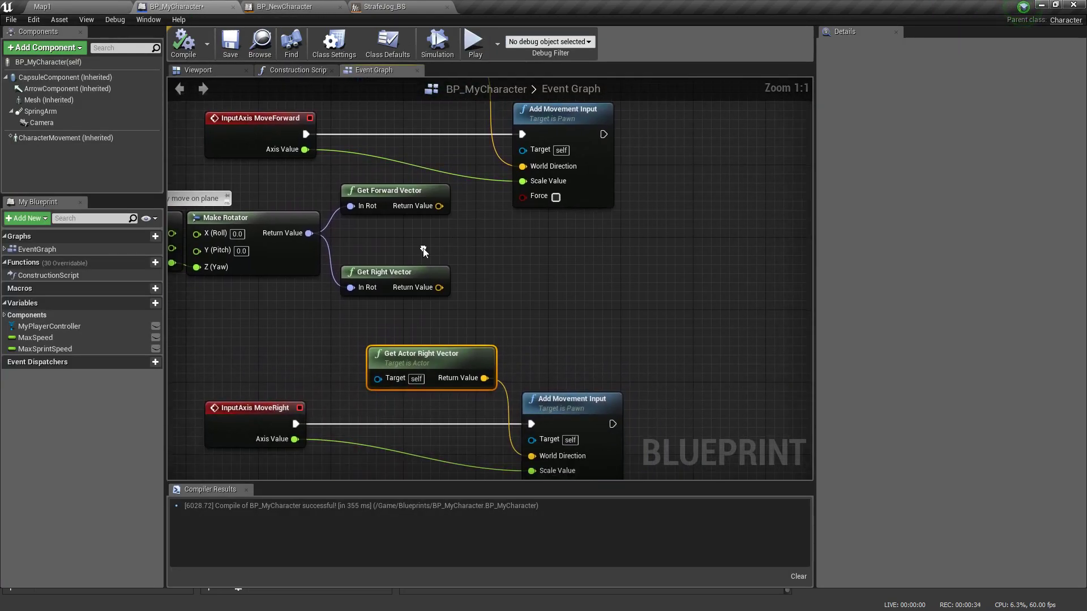
{"action": "right_click_drag", "start_coordinate": [477, 293], "coordinate": [593, 319]}
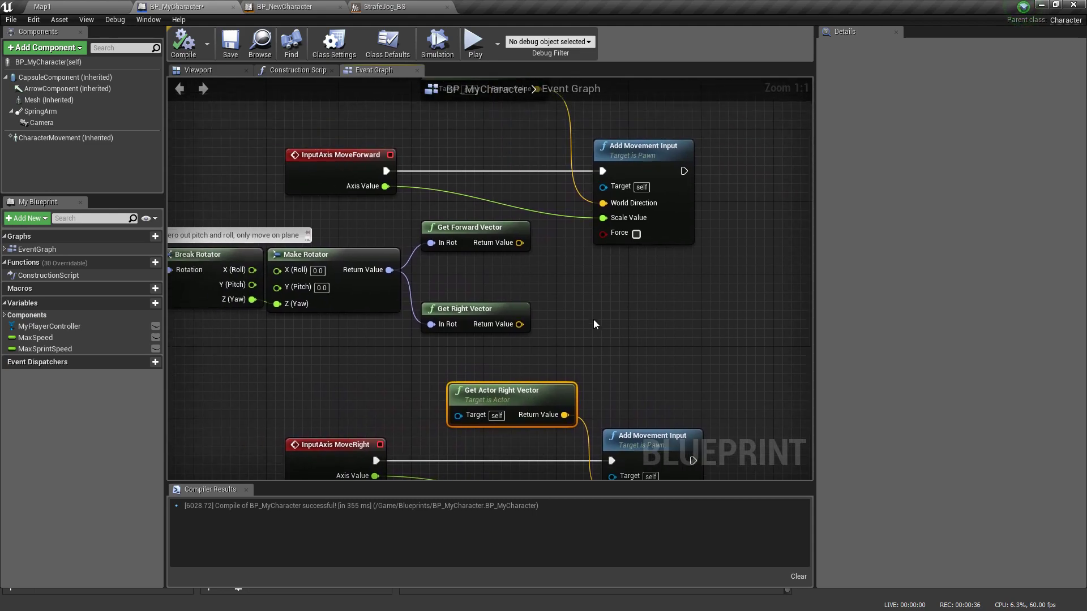
{"action": "mouse_move", "coordinate": [507, 254]}
{"action": "right_mouse_down"}
{"action": "mouse_move", "coordinate": [552, 314]}
{"action": "mouse_move", "coordinate": [535, 232]}
{"action": "mouse_move", "coordinate": [514, 324]}
{"action": "right_mouse_up"}
{"action": "scroll", "coordinate": [555, 307], "scroll_direction": "down", "scroll_amount": 1}
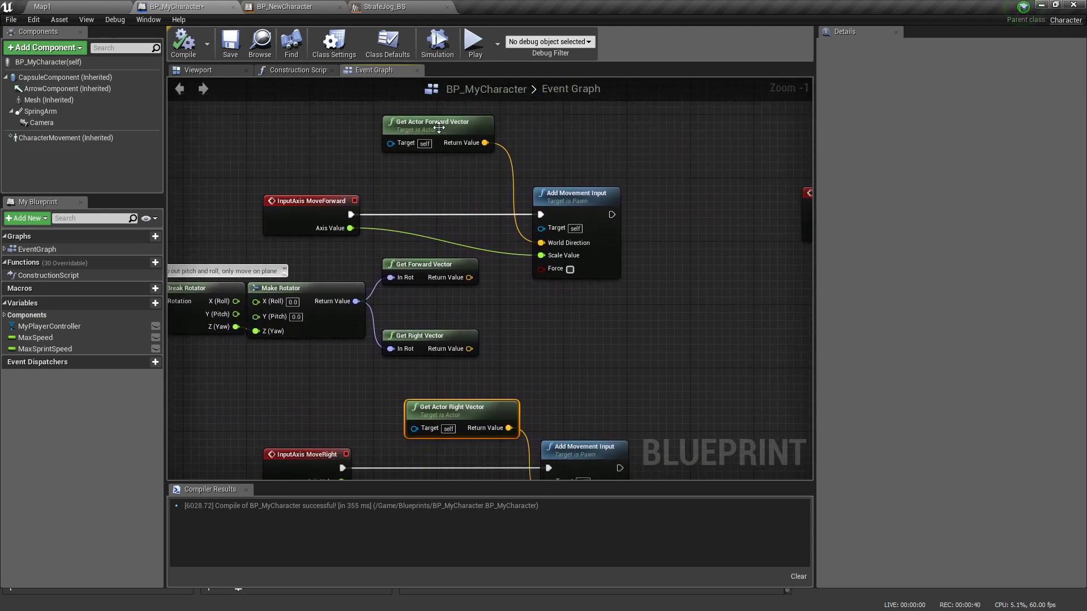
{"action": "right_click_drag", "start_coordinate": [290, 229], "coordinate": [523, 195]}
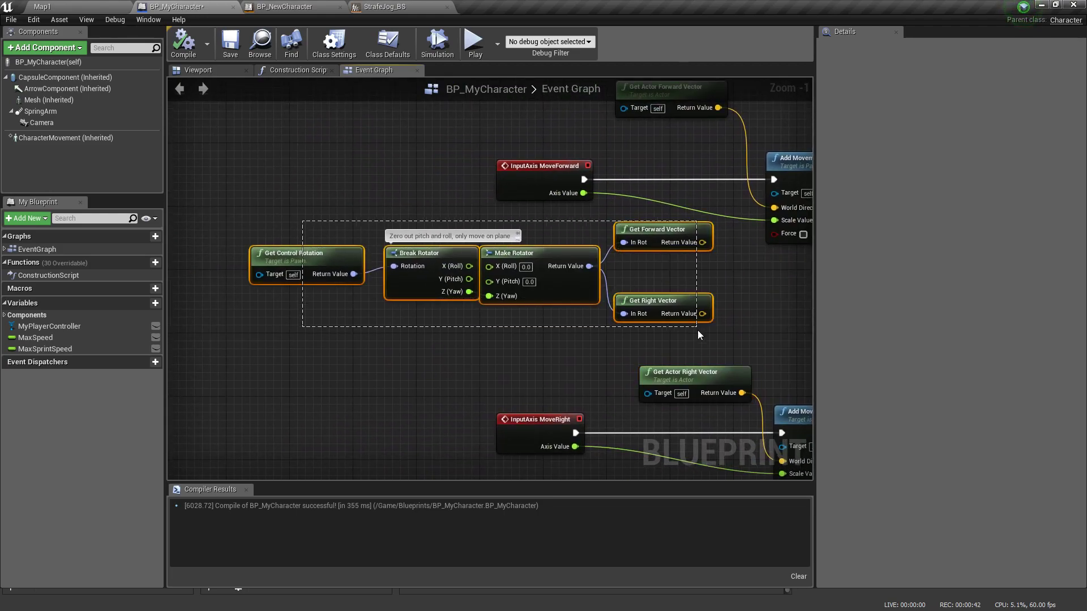
Step: Move Get Control Rotation, Break Rotator and Make Rotator further left in the graph
{"action": "right_click_drag", "start_coordinate": [773, 322], "coordinate": [544, 331]}
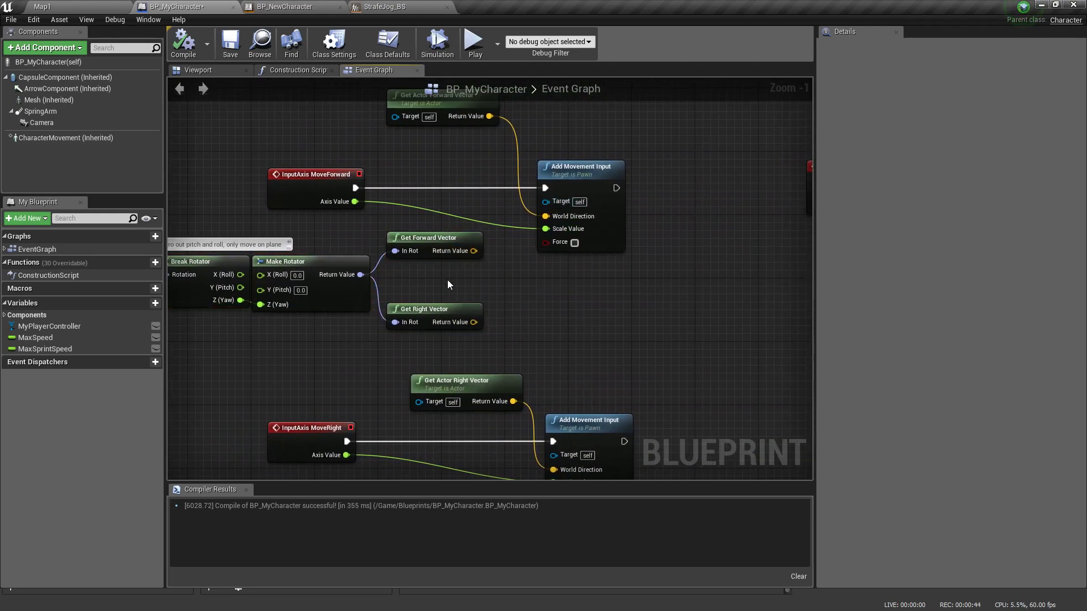
{"action": "right_click_drag", "start_coordinate": [339, 194], "coordinate": [630, 177]}
{"action": "left_click_drag", "start_coordinate": [316, 204], "coordinate": [674, 280]}
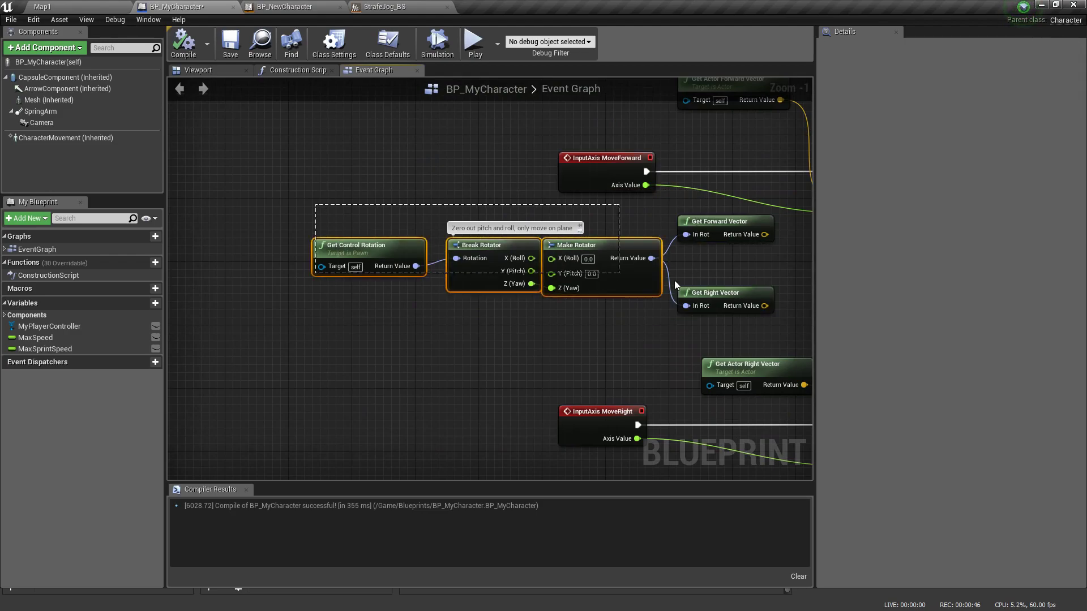
{"action": "left_click_drag", "start_coordinate": [732, 307], "coordinate": [453, 310]}
{"action": "key", "text": "Delete"}
{"action": "right_click_drag", "start_coordinate": [452, 310], "coordinate": [180, 281]}
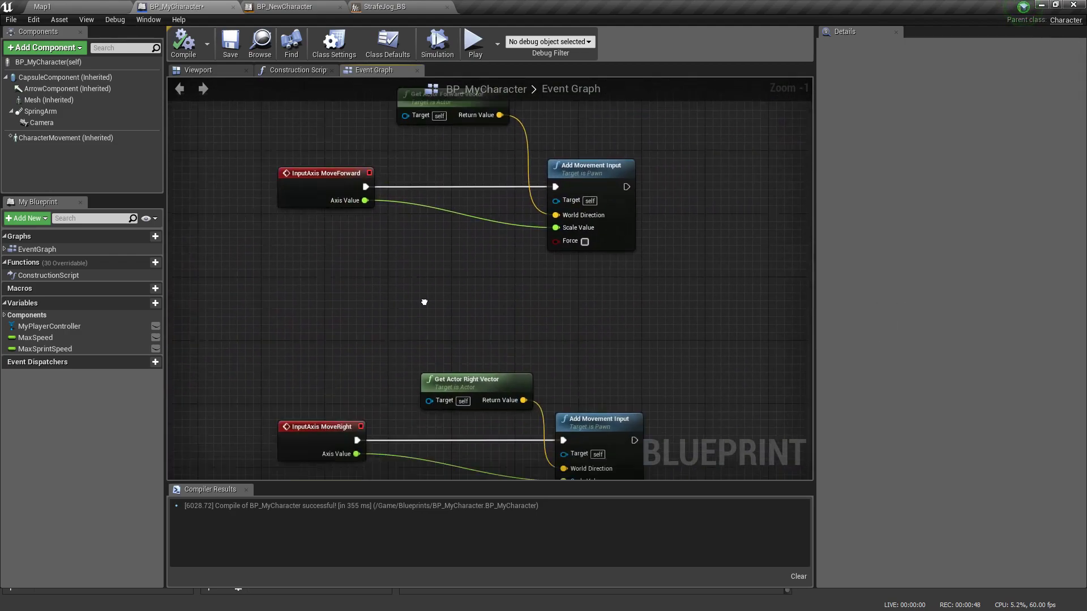
Step: Frame the Get Forward/Right Vector nodes and the MoveForward Add Movement Input
{"action": "scroll", "coordinate": [477, 215], "scroll_direction": "down", "scroll_amount": 1}
{"action": "right_click_drag", "start_coordinate": [442, 291], "coordinate": [553, 328]}
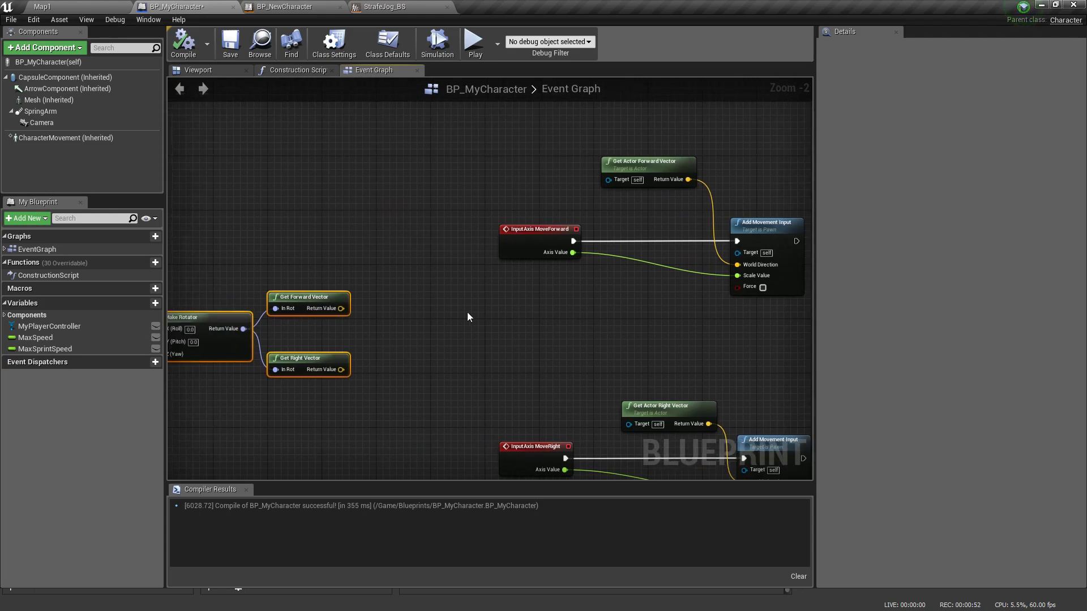
{"action": "right_click_drag", "start_coordinate": [467, 311], "coordinate": [398, 297]}
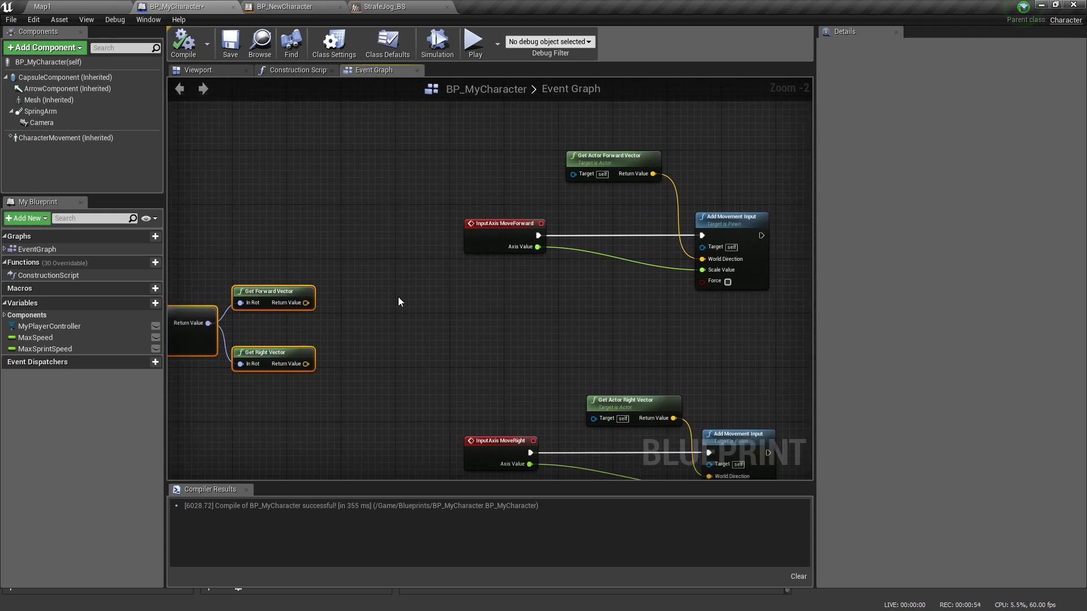
{"action": "right_click_drag", "start_coordinate": [286, 302], "coordinate": [569, 289]}
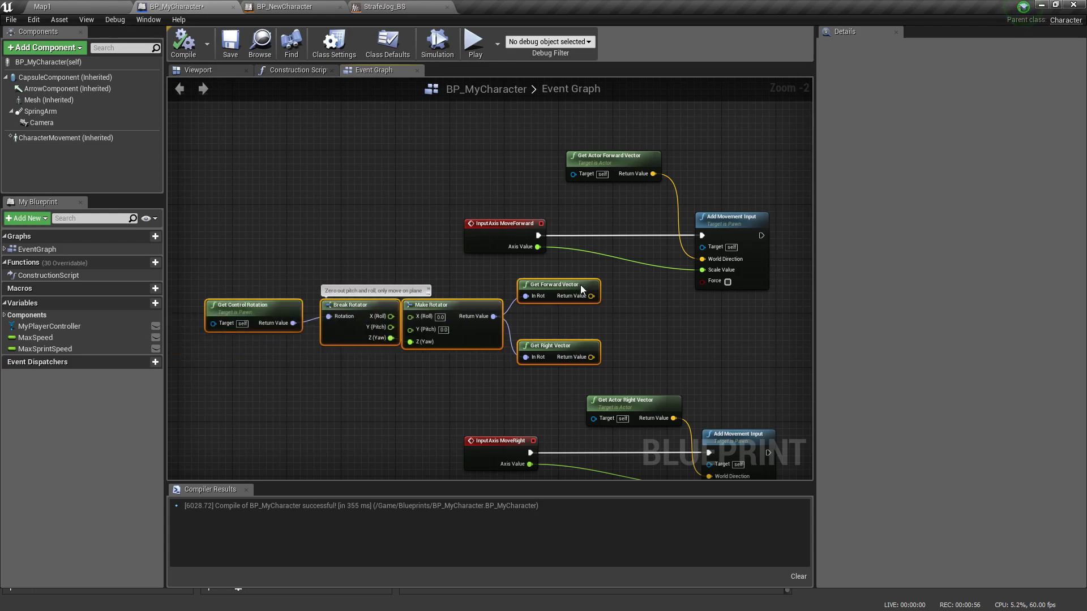
{"action": "scroll", "coordinate": [234, 321], "scroll_direction": "up", "scroll_amount": 1}
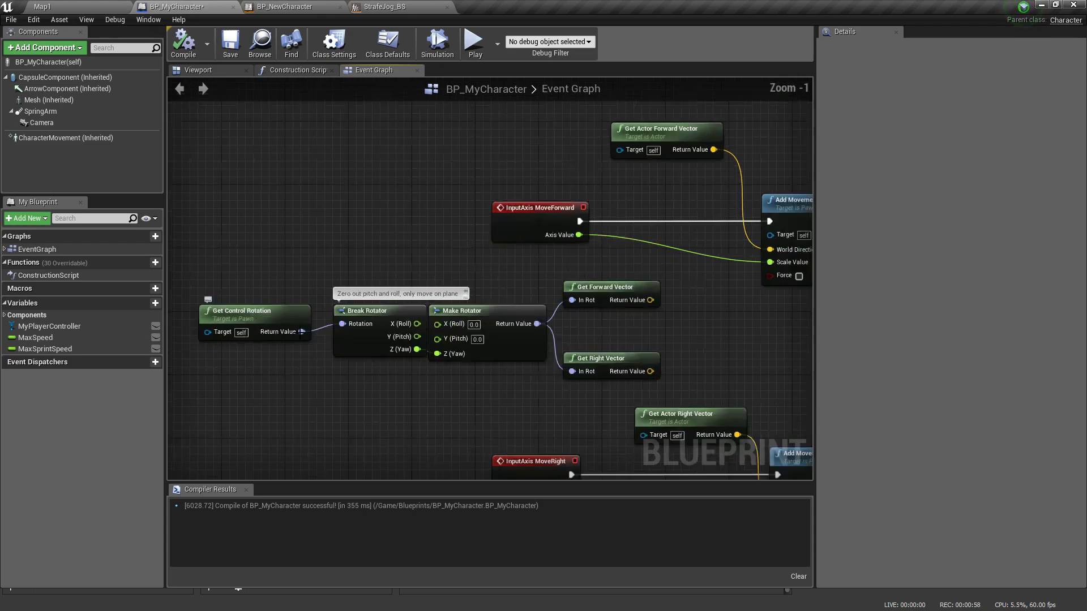
{"action": "scroll", "coordinate": [297, 331], "scroll_direction": "up", "scroll_amount": 1}
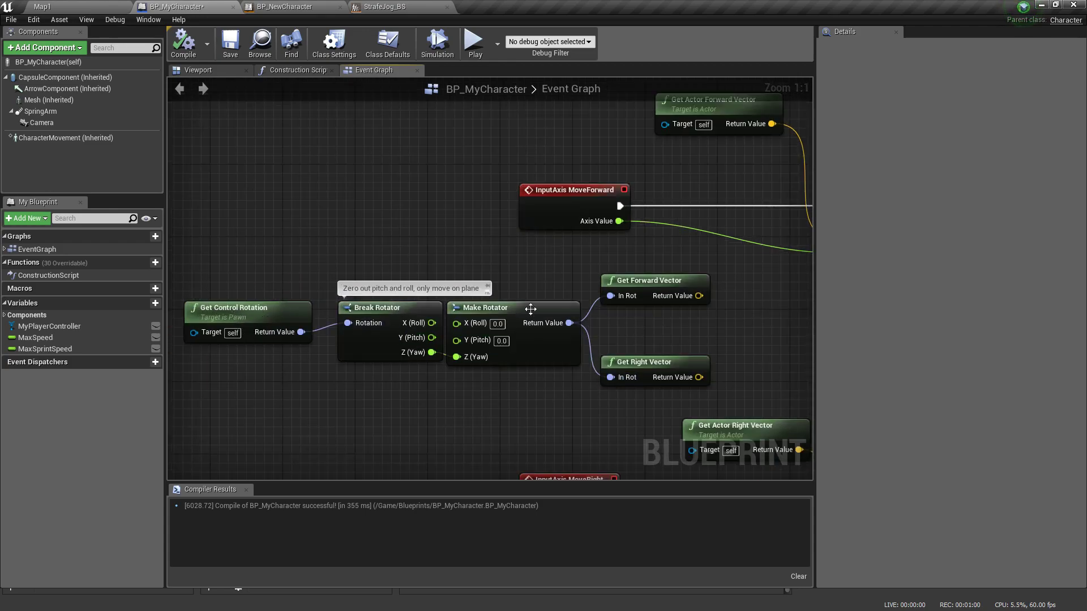
{"action": "right_click_drag", "start_coordinate": [721, 313], "coordinate": [458, 322]}
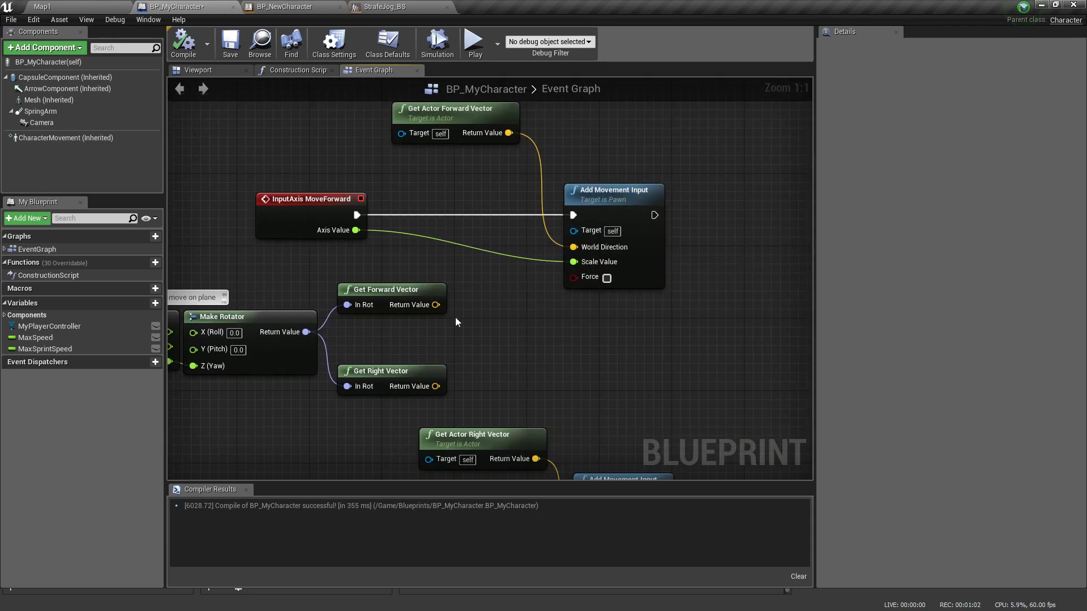
Step: Replace Get Actor Right Vector with Get Right Vector as MoveRight's World Direction
{"action": "left_click_drag", "start_coordinate": [592, 261], "coordinate": [521, 315]}
{"action": "right_click_drag", "start_coordinate": [443, 348], "coordinate": [396, 318]}
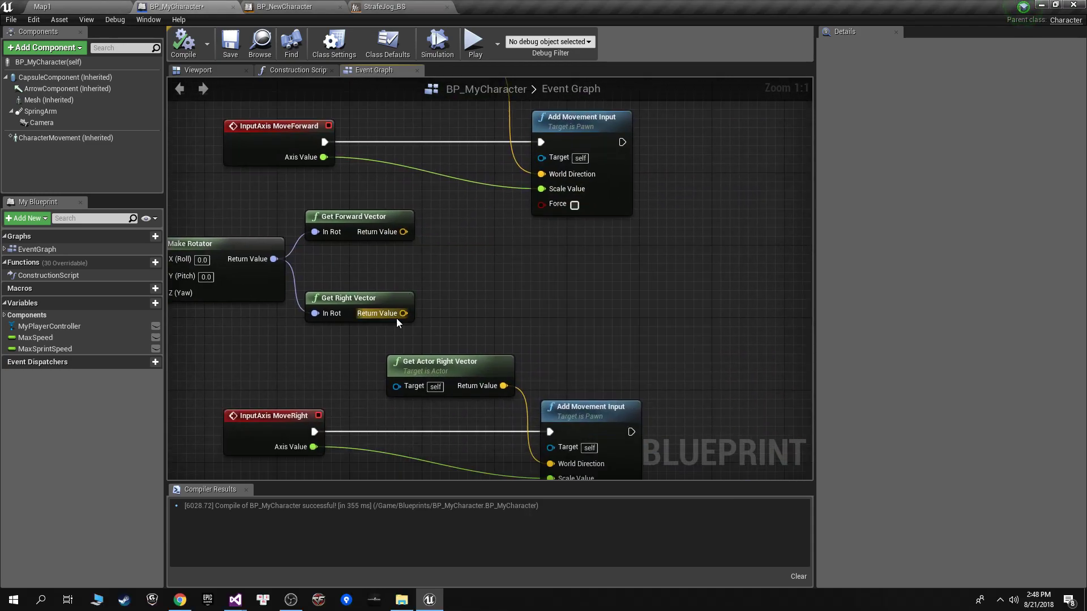
{"action": "left_click", "coordinate": [490, 361]}
{"action": "key", "text": "Delete"}
{"action": "left_click_drag", "start_coordinate": [402, 313], "coordinate": [539, 351]}
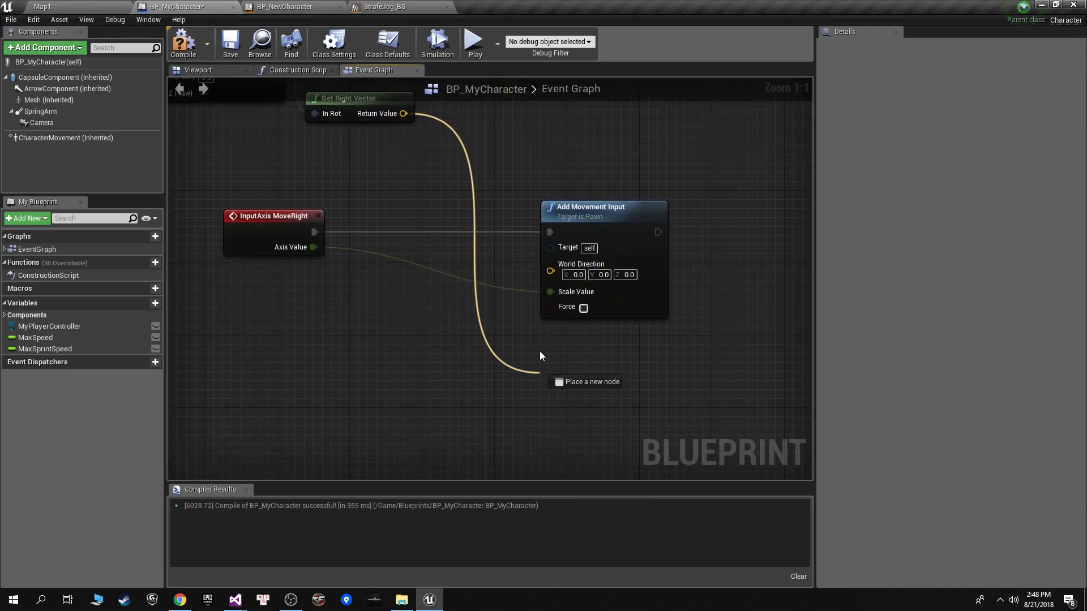
{"action": "left_click_drag", "start_coordinate": [552, 273], "coordinate": [549, 272]}
Step: Wire Get Forward Vector into MoveForward's World Direction and compile the blueprint
{"action": "right_click_drag", "start_coordinate": [504, 83], "coordinate": [503, 404]}
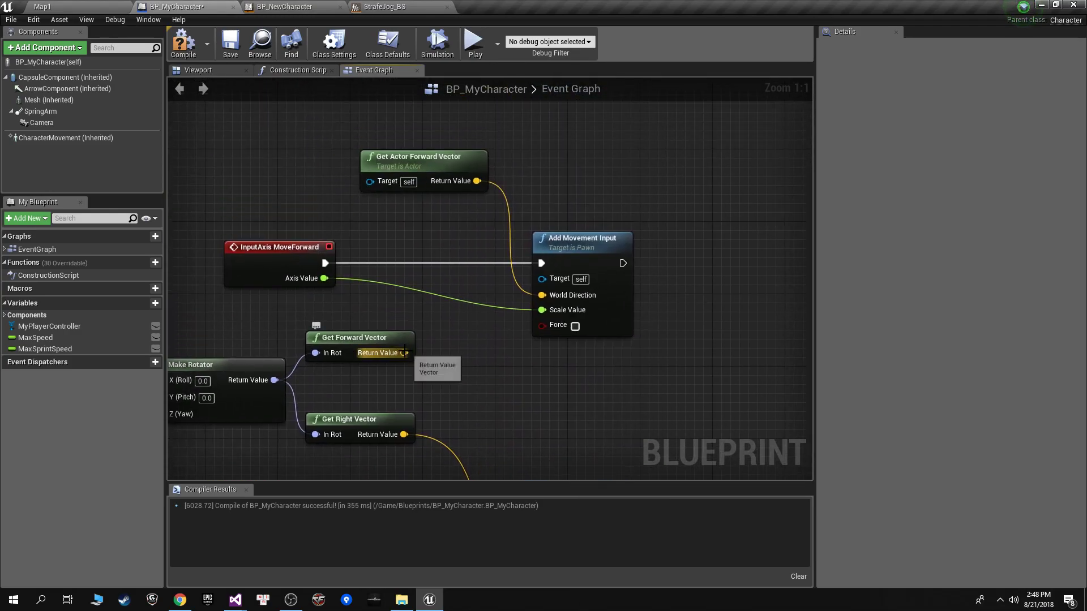
{"action": "left_click_drag", "start_coordinate": [542, 300], "coordinate": [542, 300]}
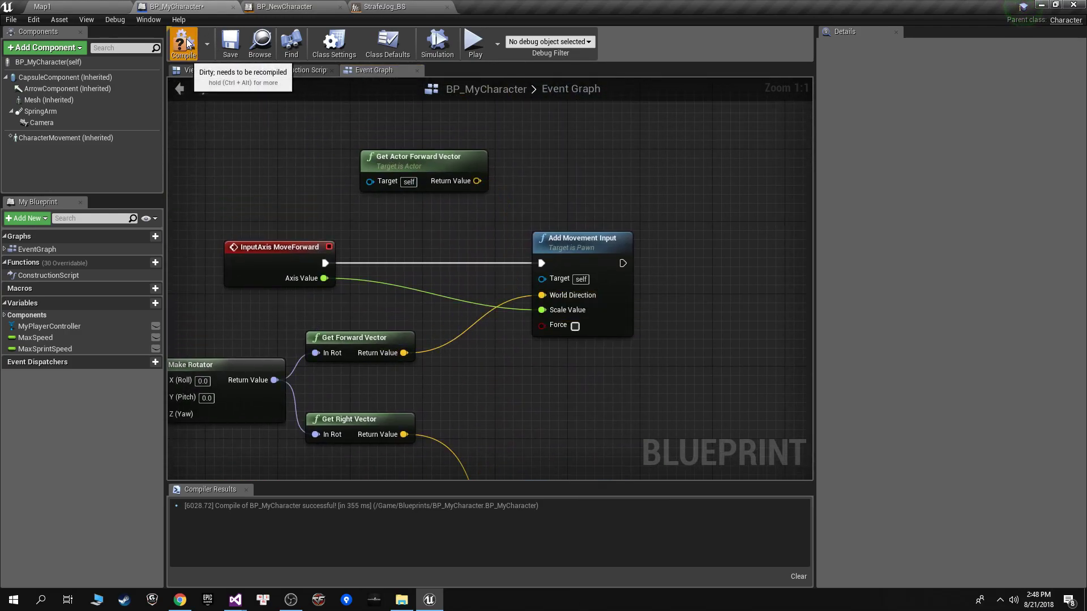
{"action": "left_click", "coordinate": [79, 5]}
Step: Start a play test and walk the character back and forth with W, S and D
{"action": "left_click", "coordinate": [563, 41]}
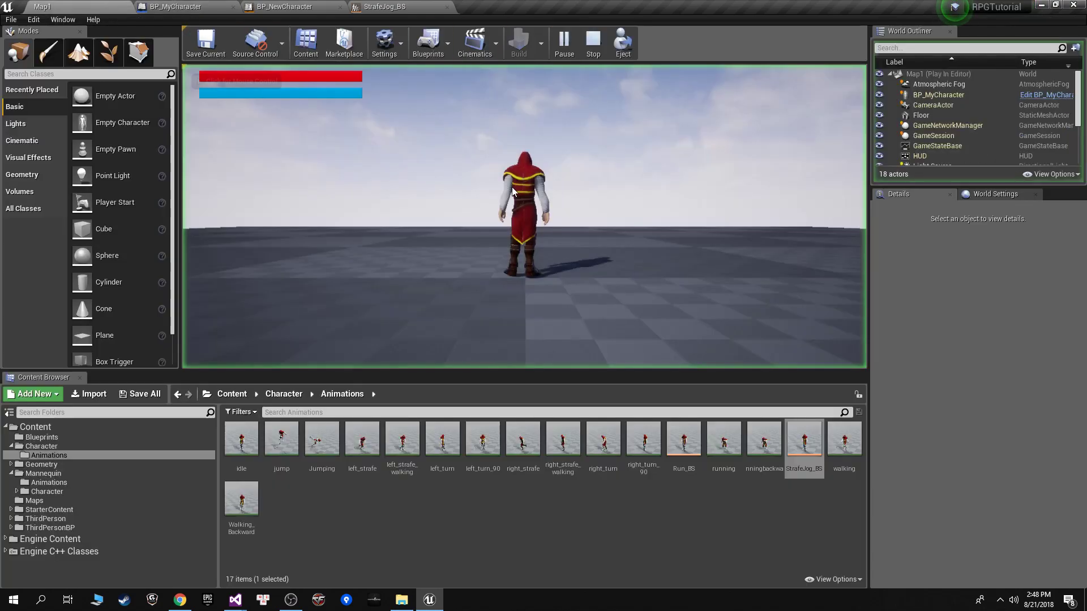
{"action": "key", "text": "s"}
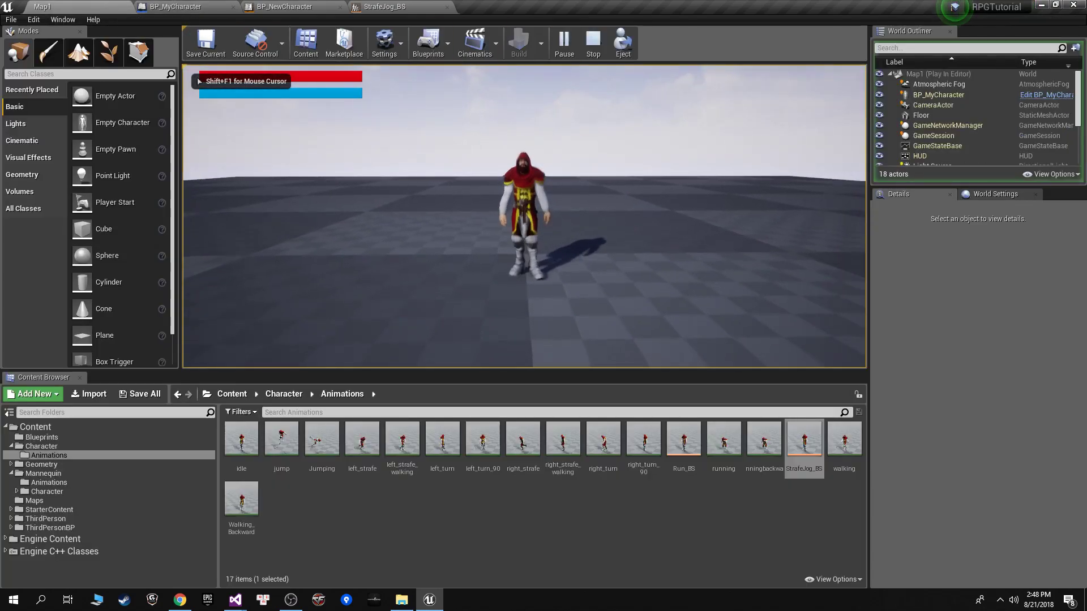
{"action": "key", "text": "w"}
{"action": "key", "text": "d"}
{"action": "key", "text": "s"}
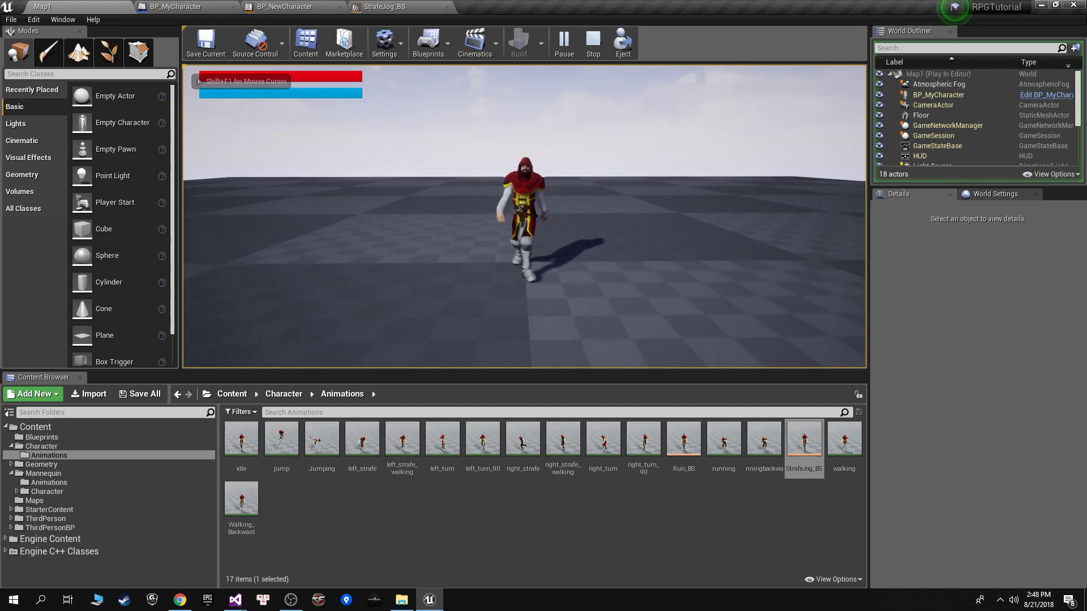
{"action": "key", "text": "w"}
{"action": "key", "text": "d"}
Step: Strafe the character left and right, then end the session and return to BP_NewCharacter
{"action": "key", "text": "s"}
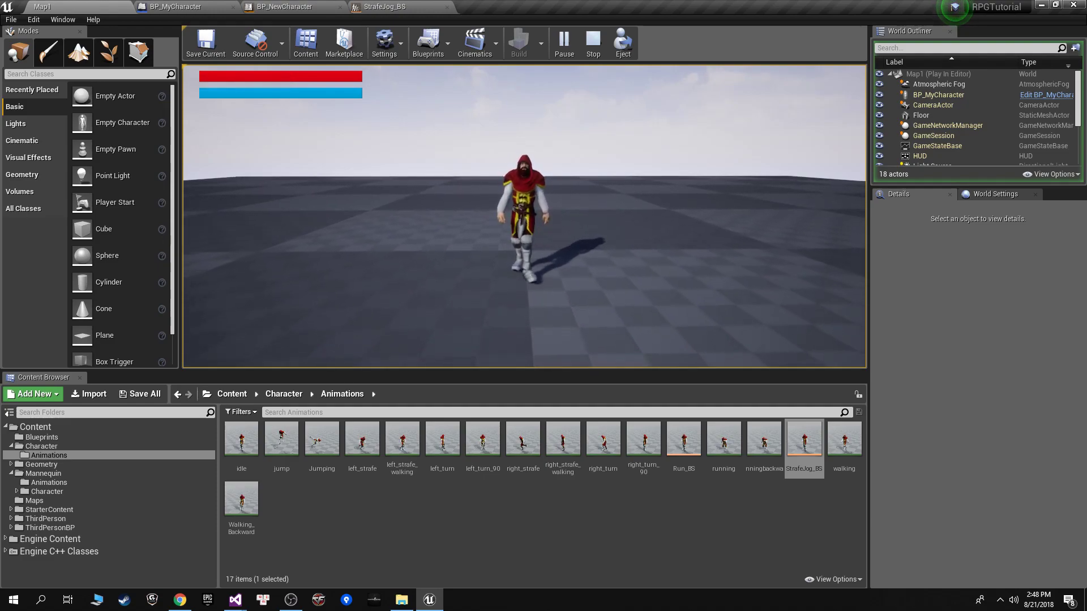
{"action": "key", "text": "d"}
{"action": "key", "text": "w"}
{"action": "key", "text": "d"}
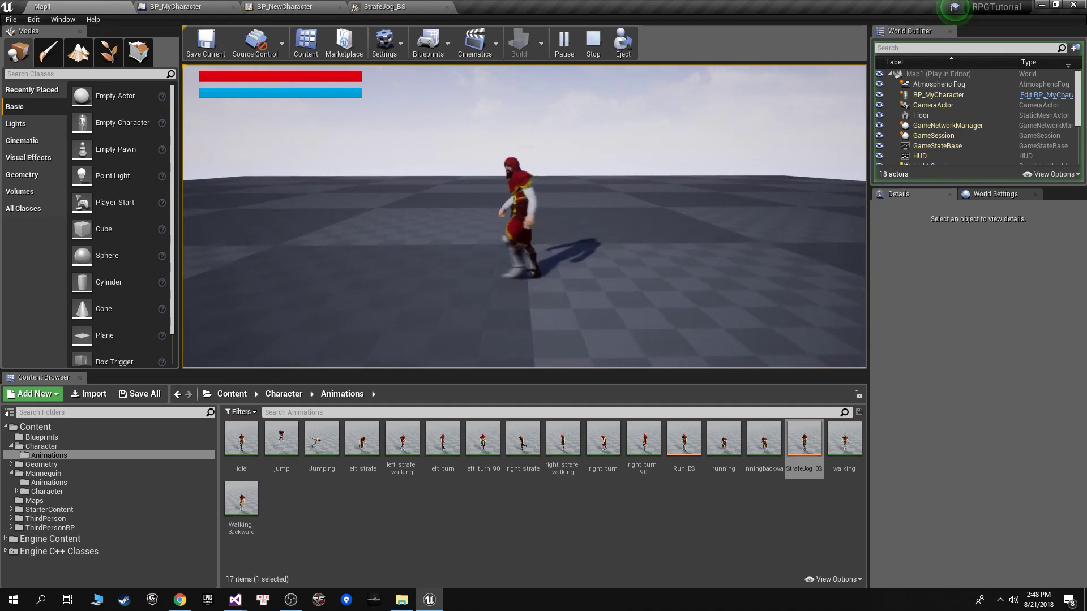
{"action": "key", "text": "w"}
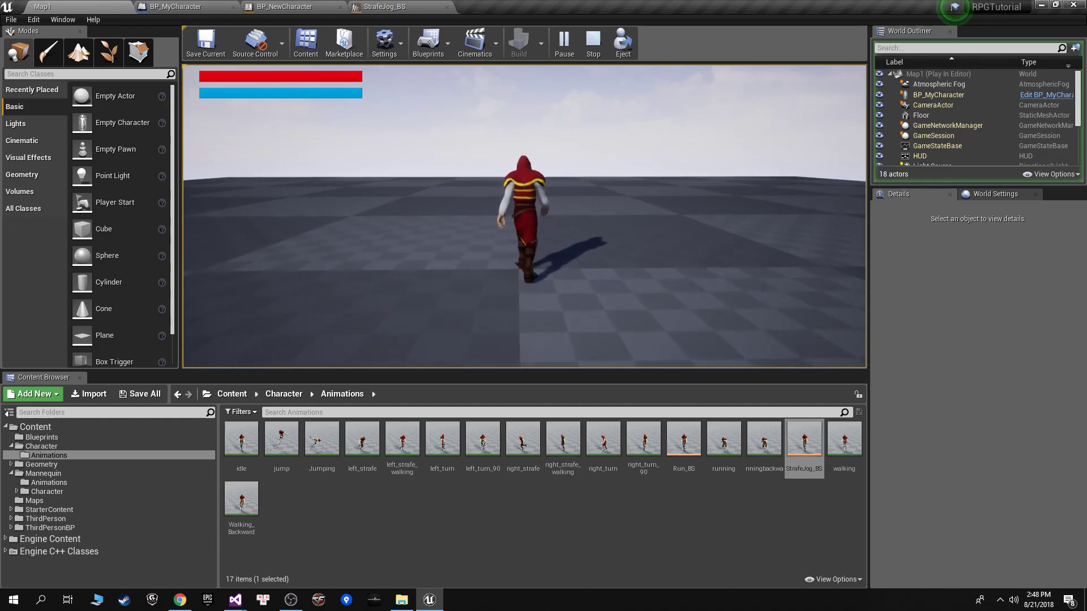
{"action": "key", "text": "s"}
{"action": "key", "text": "a"}
{"action": "key", "text": "s"}
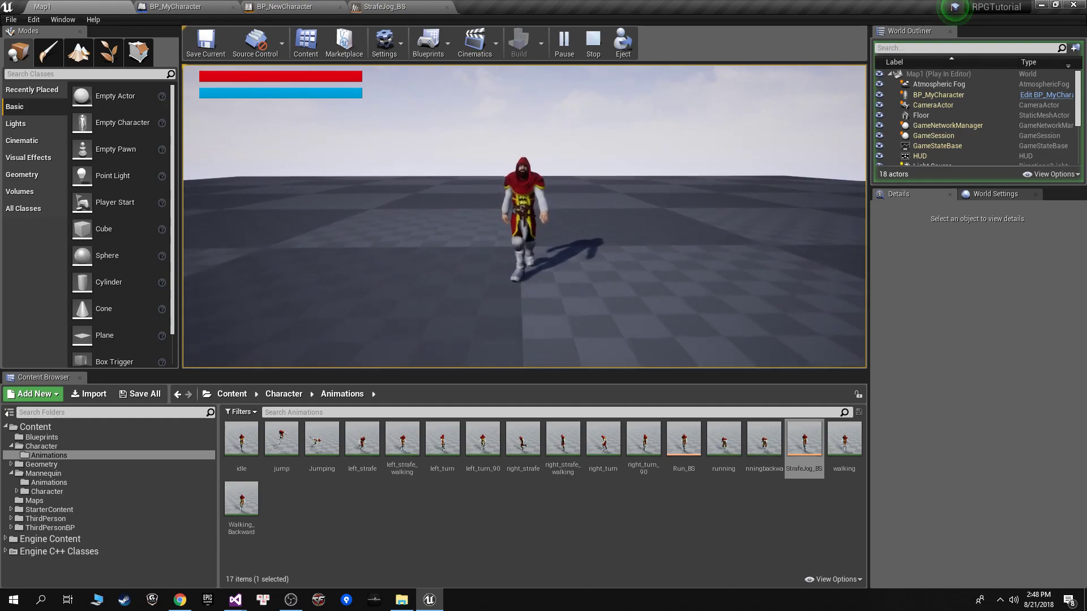
{"action": "key", "text": "Escape"}
{"action": "left_click", "coordinate": [385, 7]}
Step: Tick Use Controller Rotation Yaw in BP_MyCharacter's Class Defaults, then play Map1
{"action": "left_click", "coordinate": [284, 6]}
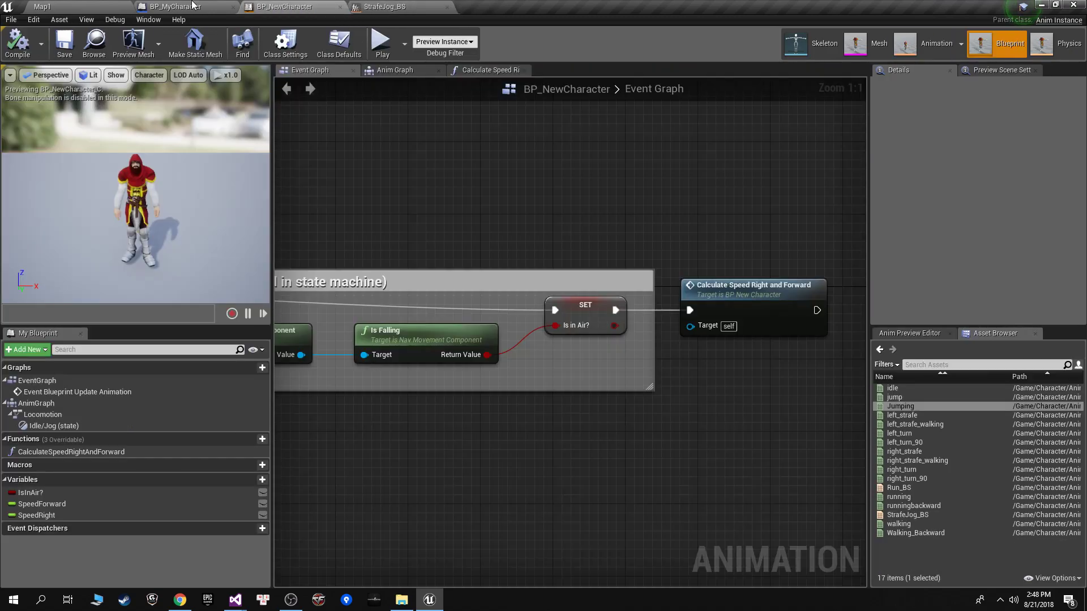
{"action": "left_click", "coordinate": [177, 7]}
{"action": "scroll", "coordinate": [417, 201], "scroll_direction": "down", "scroll_amount": 2}
{"action": "right_click_drag", "start_coordinate": [272, 147], "coordinate": [588, 393]}
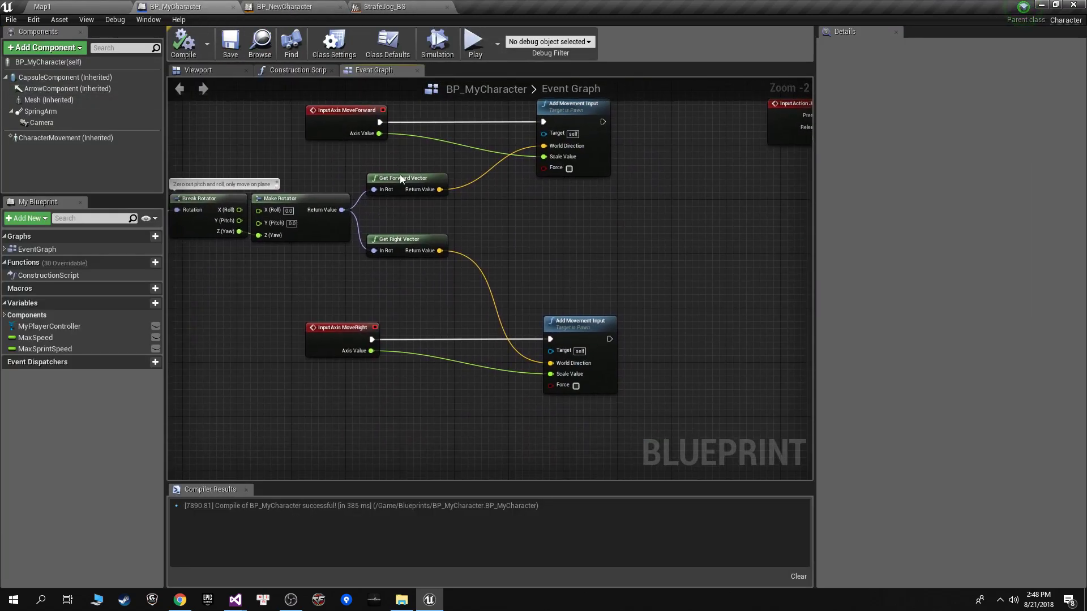
{"action": "left_click", "coordinate": [94, 62]}
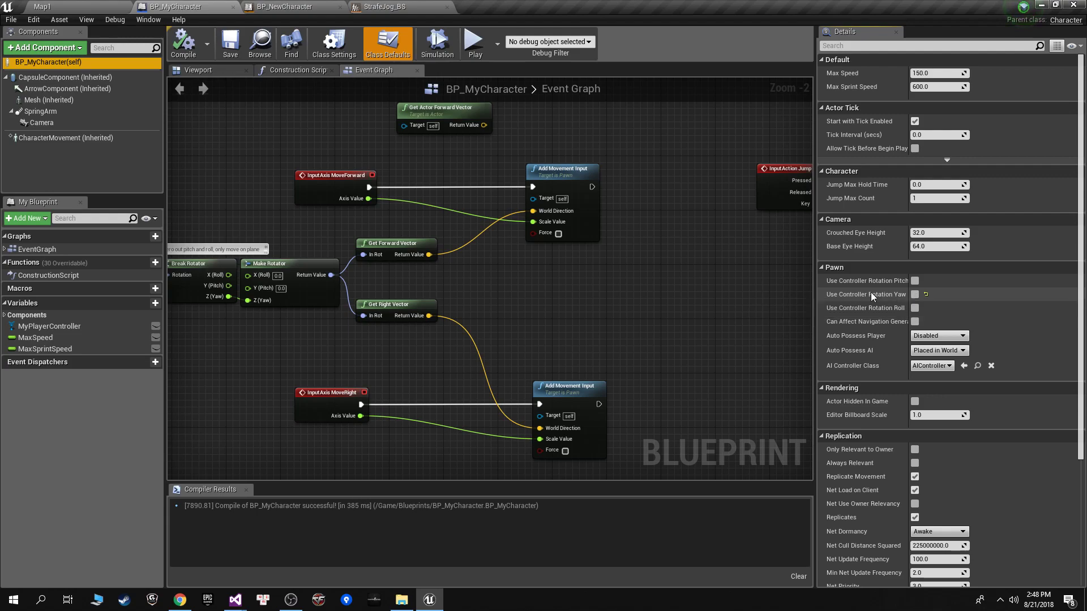
{"action": "left_click", "coordinate": [915, 295]}
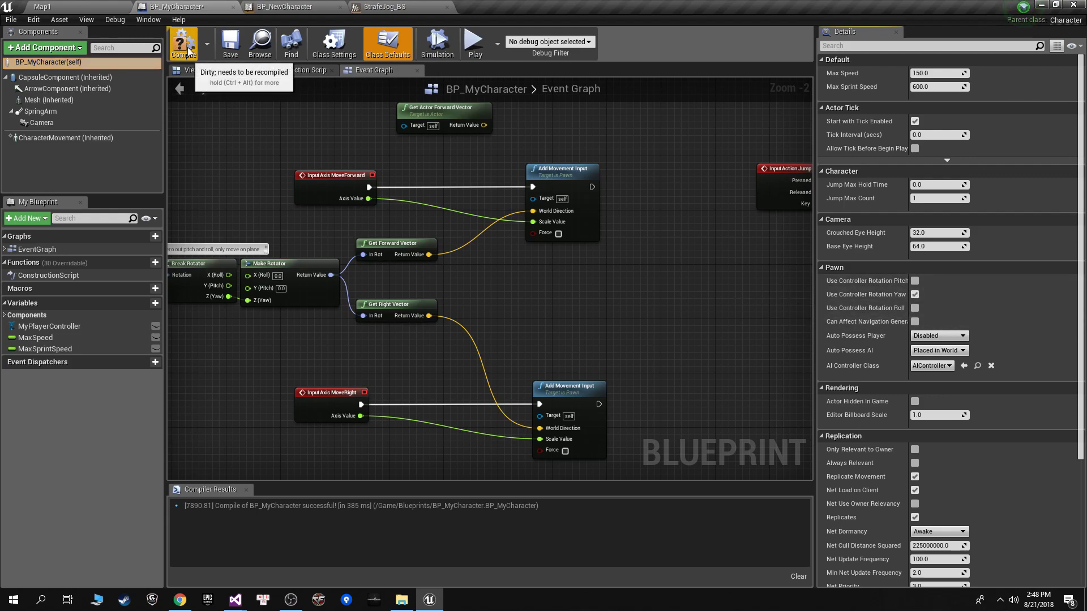
{"action": "left_click", "coordinate": [83, 6]}
{"action": "left_click", "coordinate": [561, 49]}
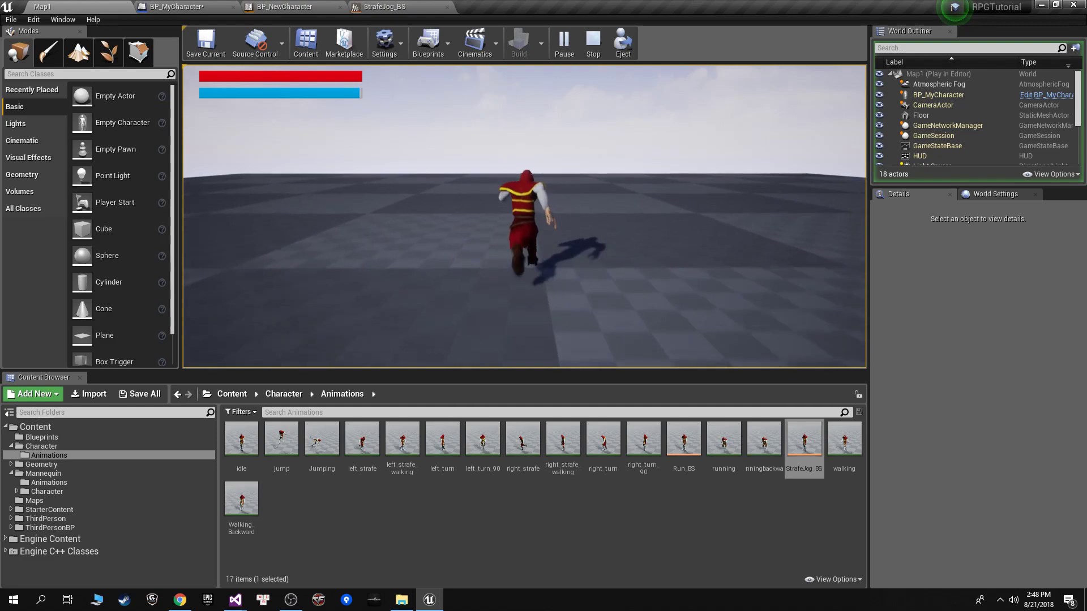
Step: Run the character forward with W, then stop the play session with Esc
{"action": "key", "text": "w"}
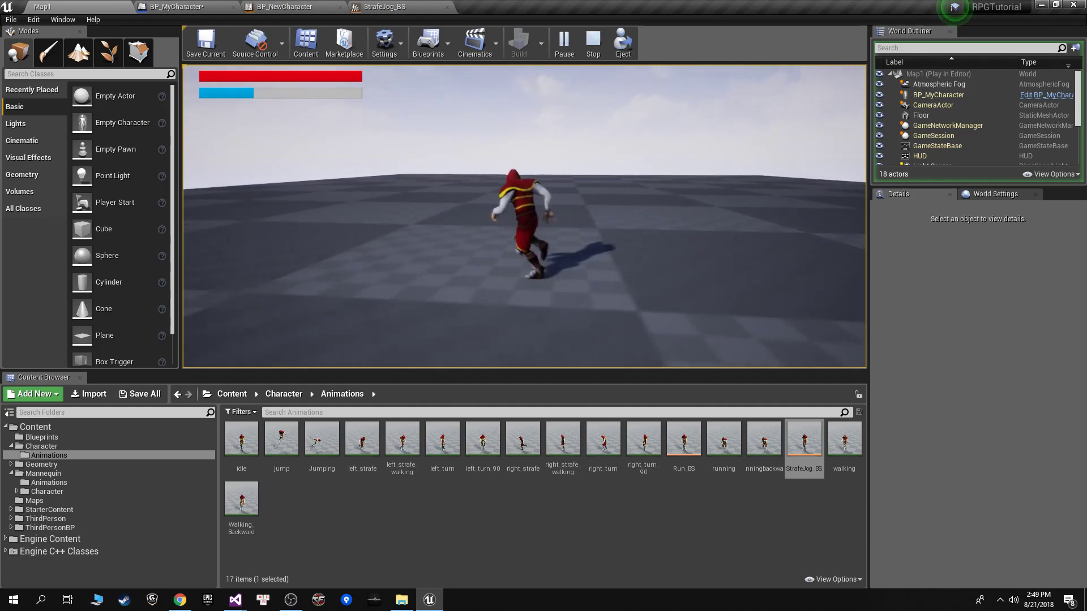
{"action": "key", "text": "Escape"}
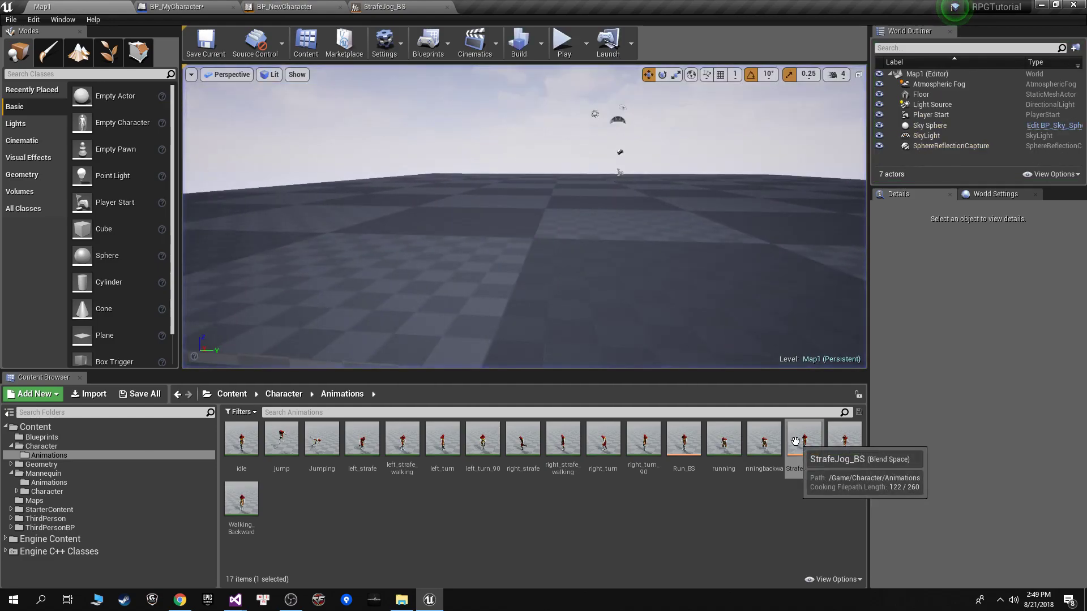
{"action": "double_click", "coordinate": [795, 441]}
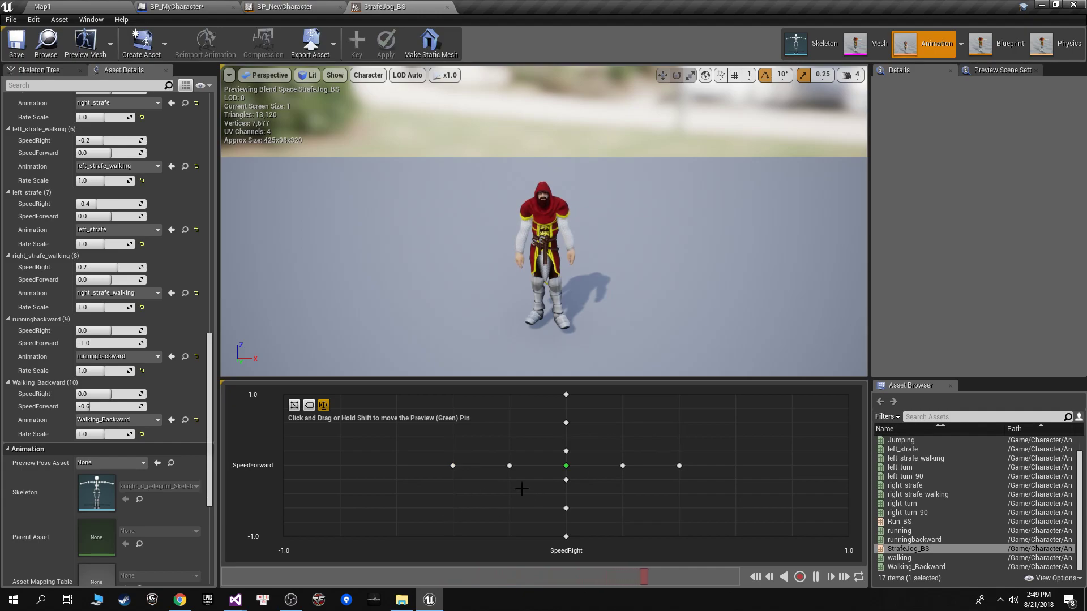
{"action": "scroll", "coordinate": [905, 506], "scroll_direction": "up", "scroll_amount": 1}
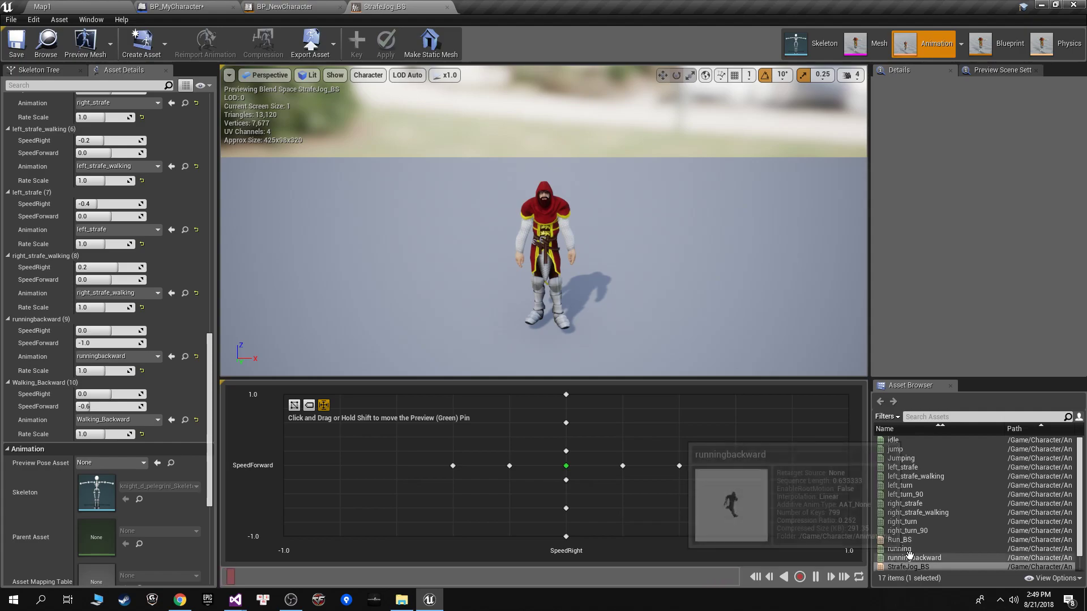
{"action": "left_click", "coordinate": [109, 6]}
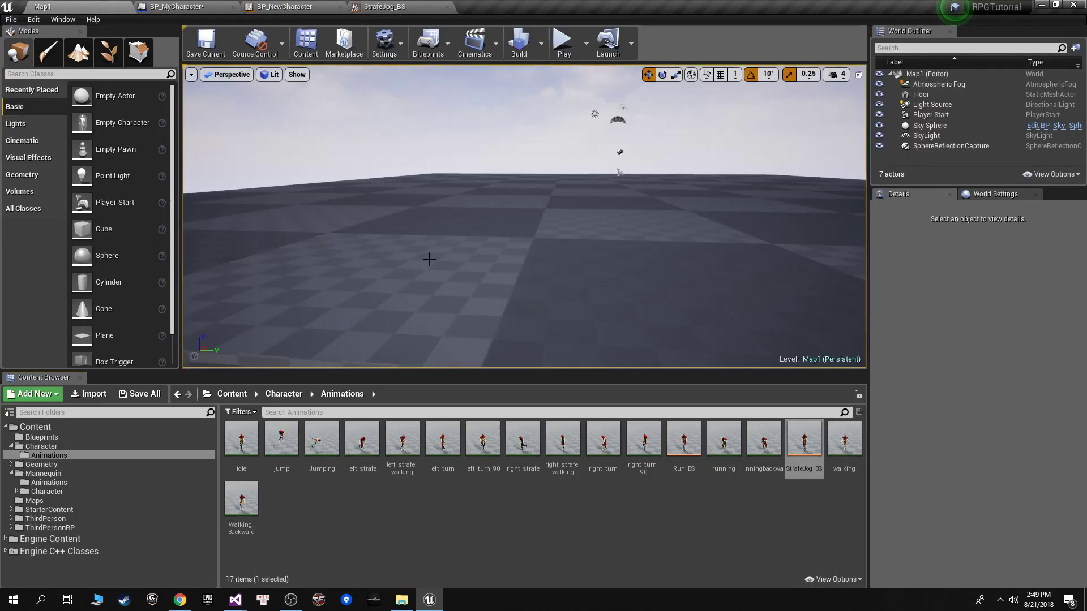
Step: Open the runningbackward animation and watch it play in reverse at Rate Scale -1.0
{"action": "double_click", "coordinate": [773, 464]}
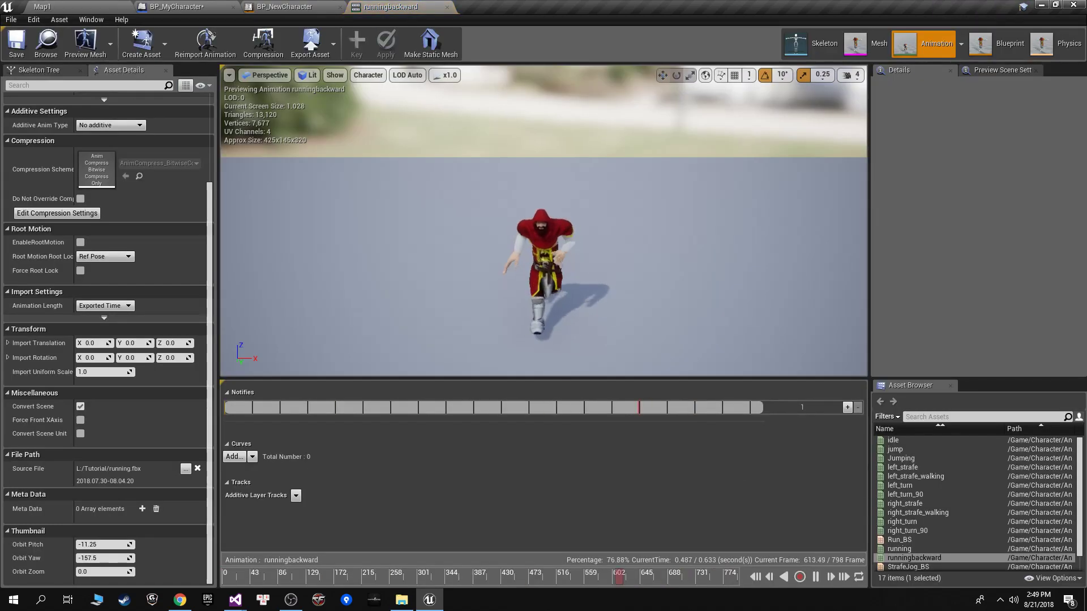
{"action": "left_click_drag", "start_coordinate": [544, 226], "coordinate": [396, 227]}
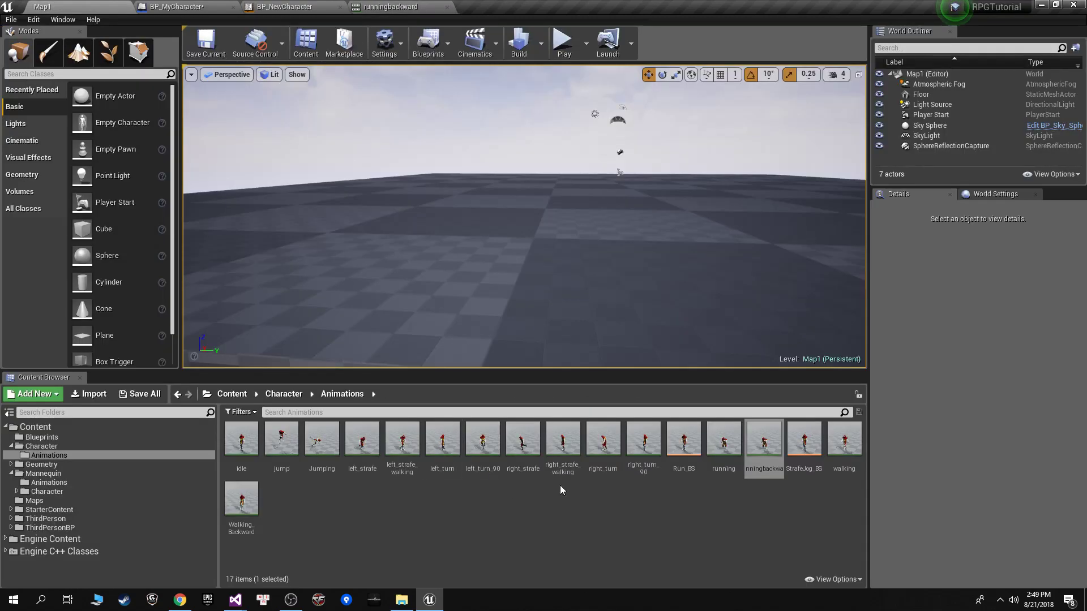
{"action": "right_click", "coordinate": [727, 460]}
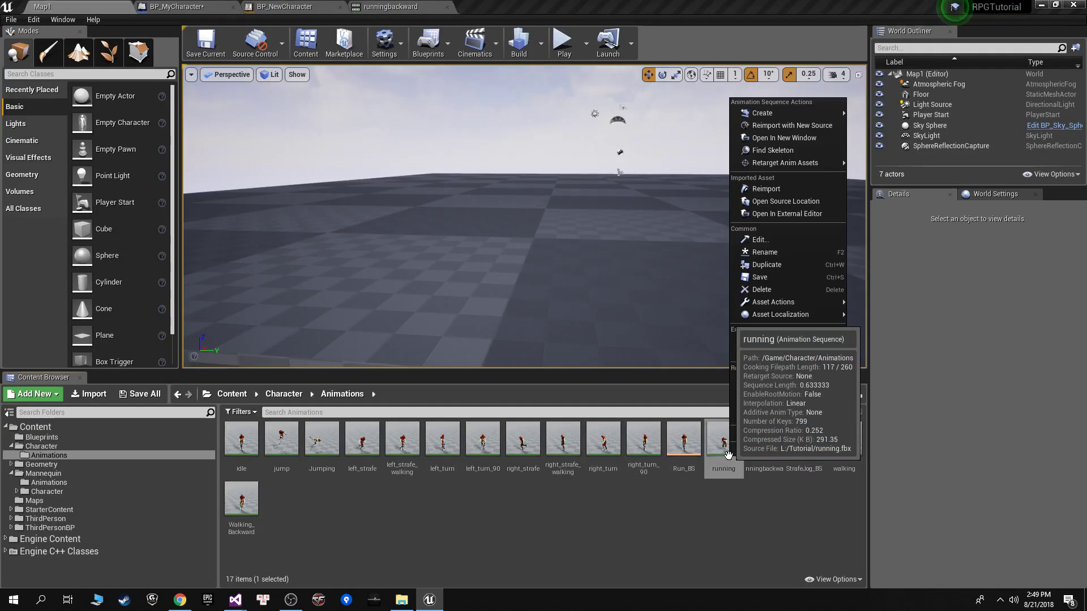
{"action": "left_click", "coordinate": [764, 442]}
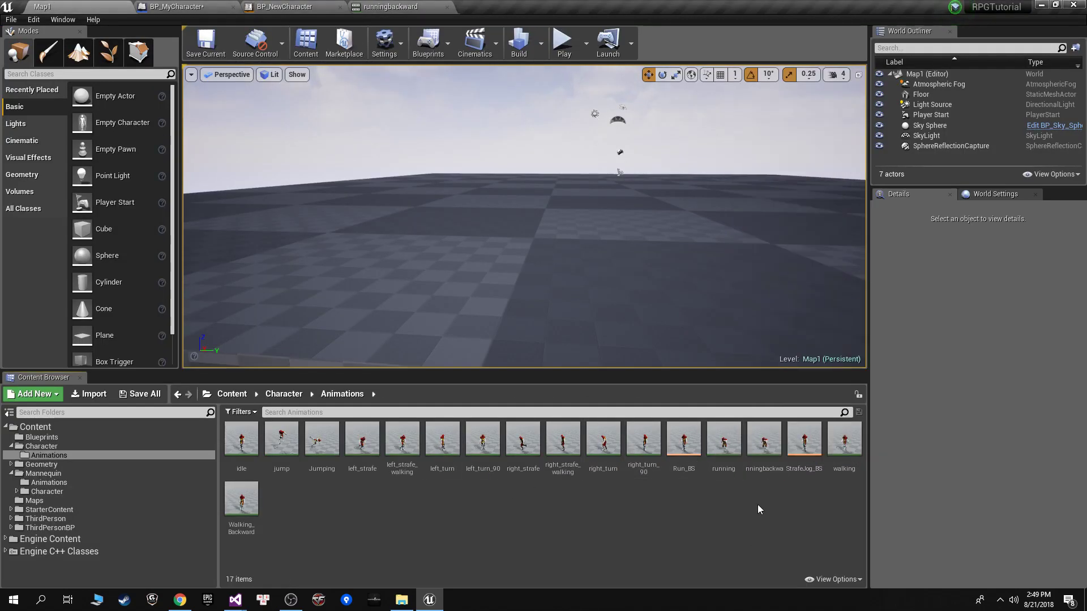
{"action": "double_click", "coordinate": [764, 442]}
{"action": "scroll", "coordinate": [127, 221], "scroll_direction": "up", "scroll_amount": 5}
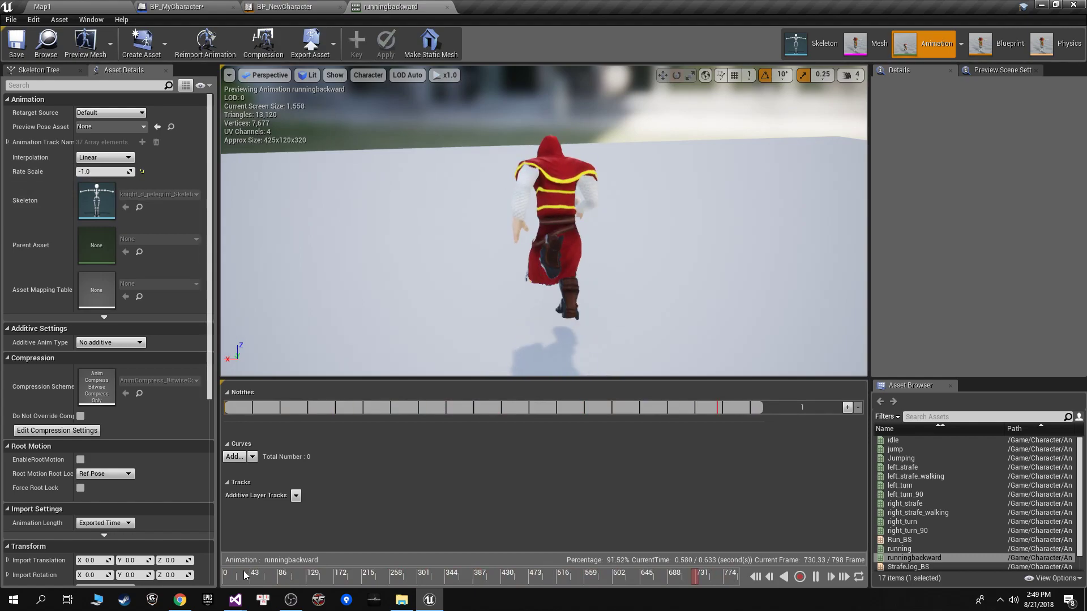
Step: Look over the BP_NewCharacter and BP_MyCharacter graphs, clearing the Class Defaults selection
{"action": "left_click", "coordinate": [299, 6]}
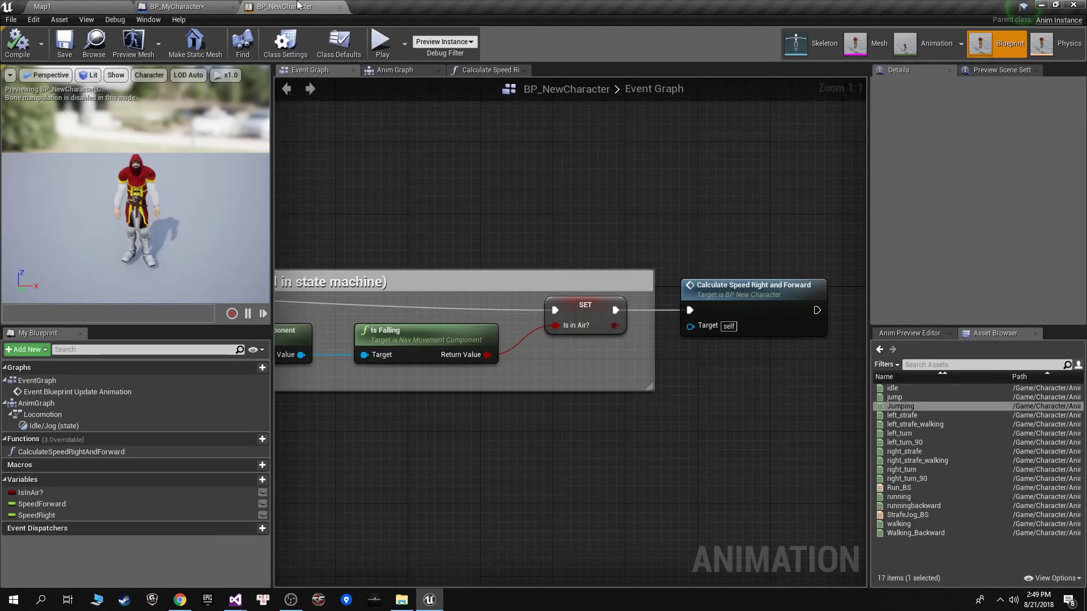
{"action": "right_click_drag", "start_coordinate": [472, 239], "coordinate": [381, 255]}
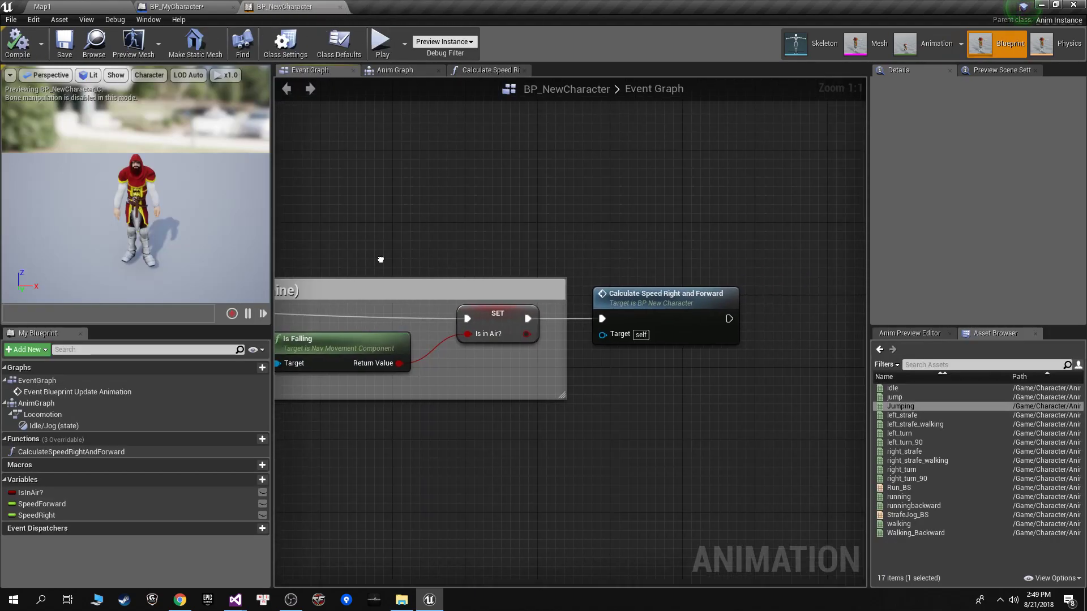
{"action": "left_click", "coordinate": [178, 6]}
{"action": "mouse_move", "coordinate": [447, 119]}
{"action": "right_mouse_down"}
{"action": "mouse_move", "coordinate": [623, 214]}
{"action": "mouse_move", "coordinate": [512, 219]}
{"action": "mouse_move", "coordinate": [480, 326]}
{"action": "right_mouse_up"}
{"action": "left_click", "coordinate": [622, 213]}
{"action": "scroll", "coordinate": [511, 220], "scroll_direction": "down", "scroll_amount": 1}
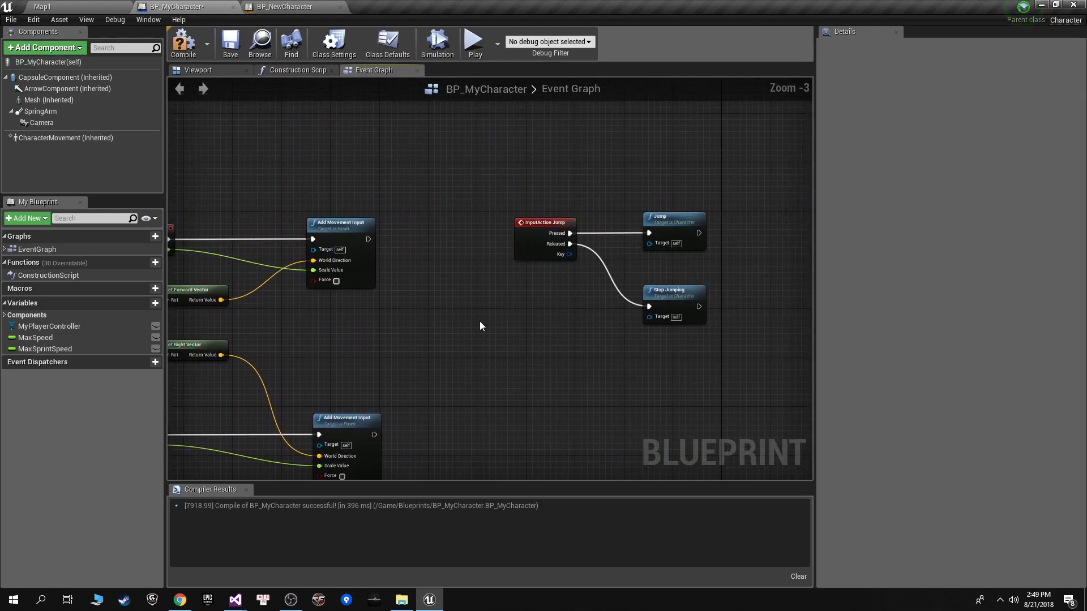
{"action": "scroll", "coordinate": [480, 326], "scroll_direction": "down", "scroll_amount": 2}
Step: Play Map1 and turn the character around while running with S and W
{"action": "left_click", "coordinate": [82, 4]}
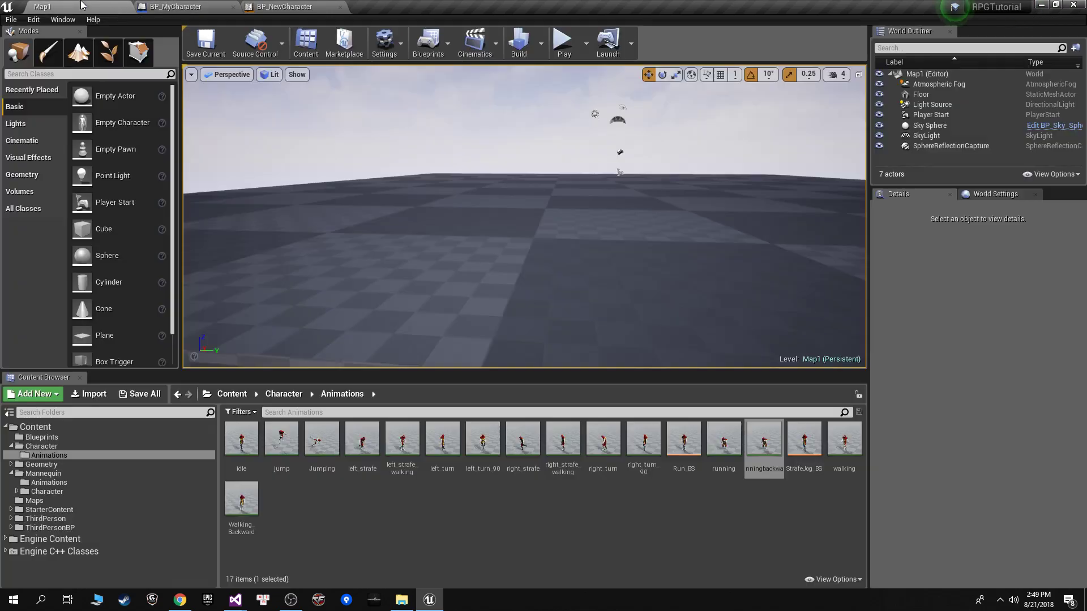
{"action": "left_click", "coordinate": [564, 43]}
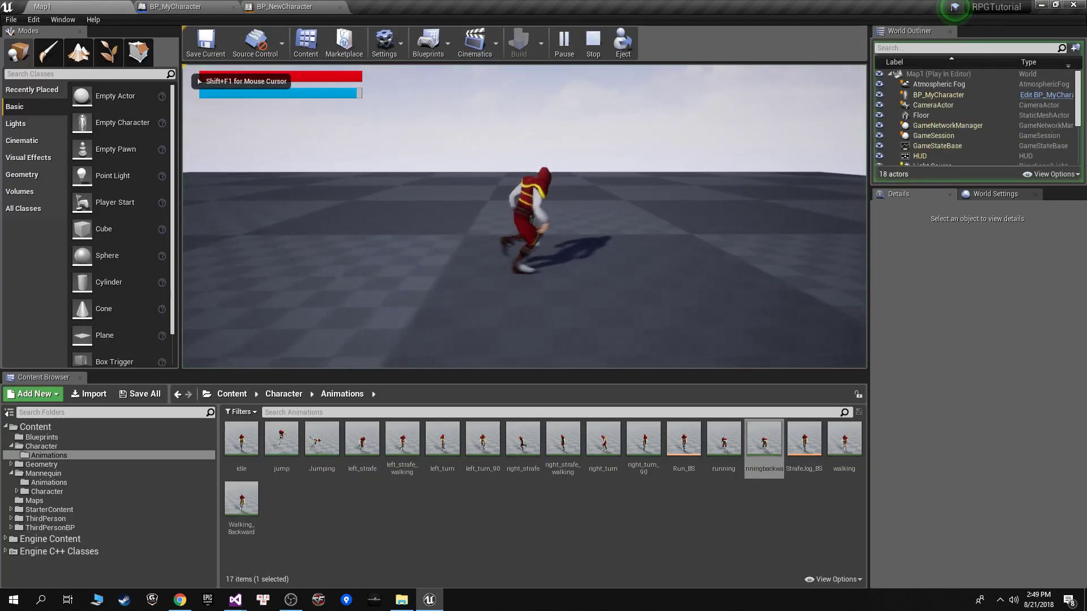
{"action": "key", "text": "s"}
{"action": "key", "text": "w"}
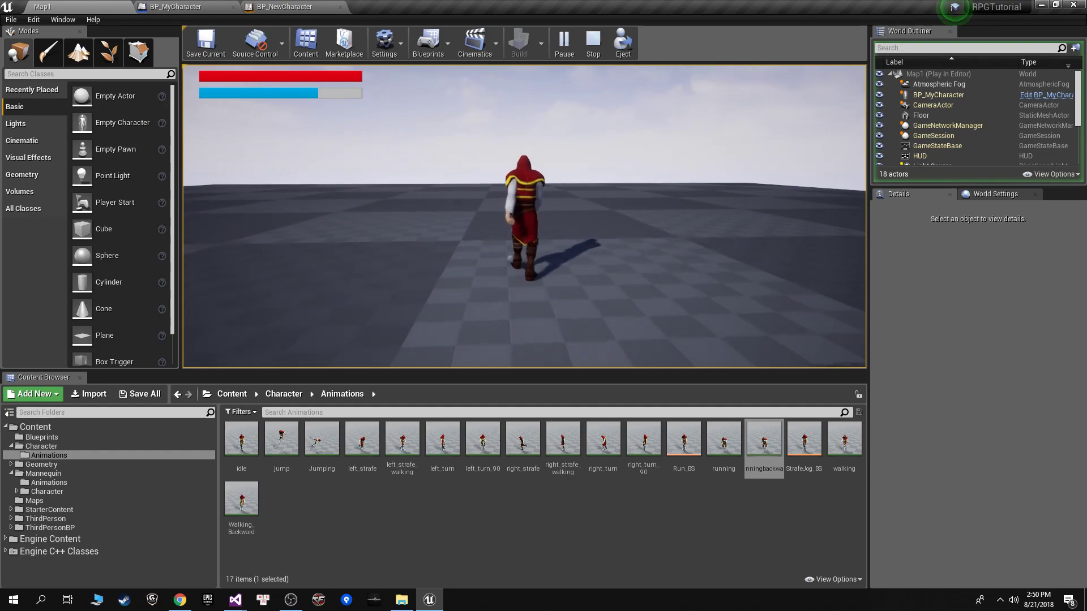
Step: End the play session, untick Orient Rotation to Movement on CharacterMovement, and compile
{"action": "key", "text": "Escape"}
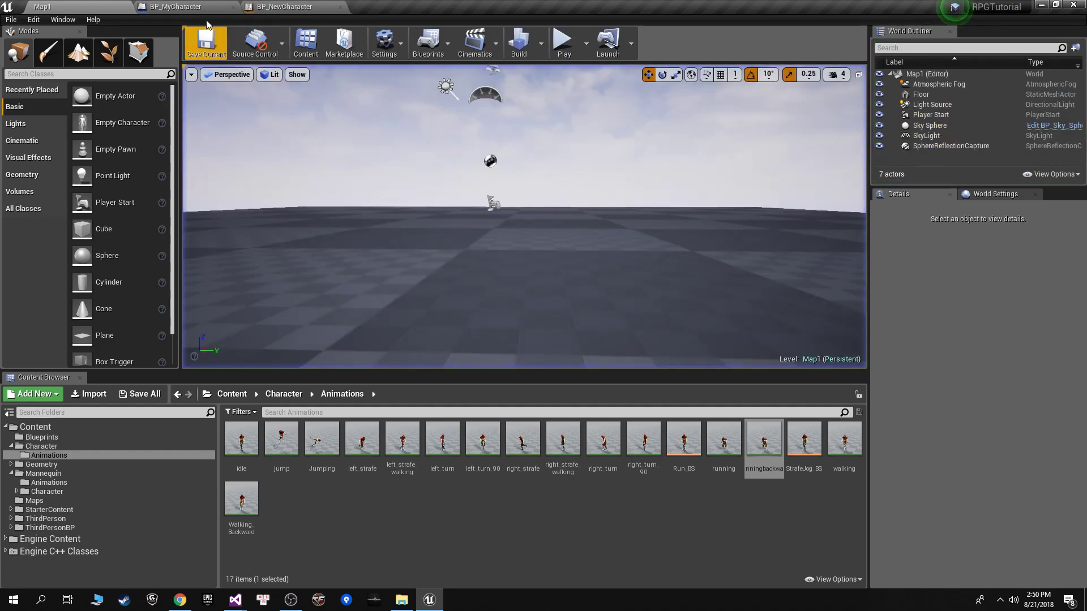
{"action": "left_click", "coordinate": [189, 5]}
{"action": "left_click", "coordinate": [65, 140]}
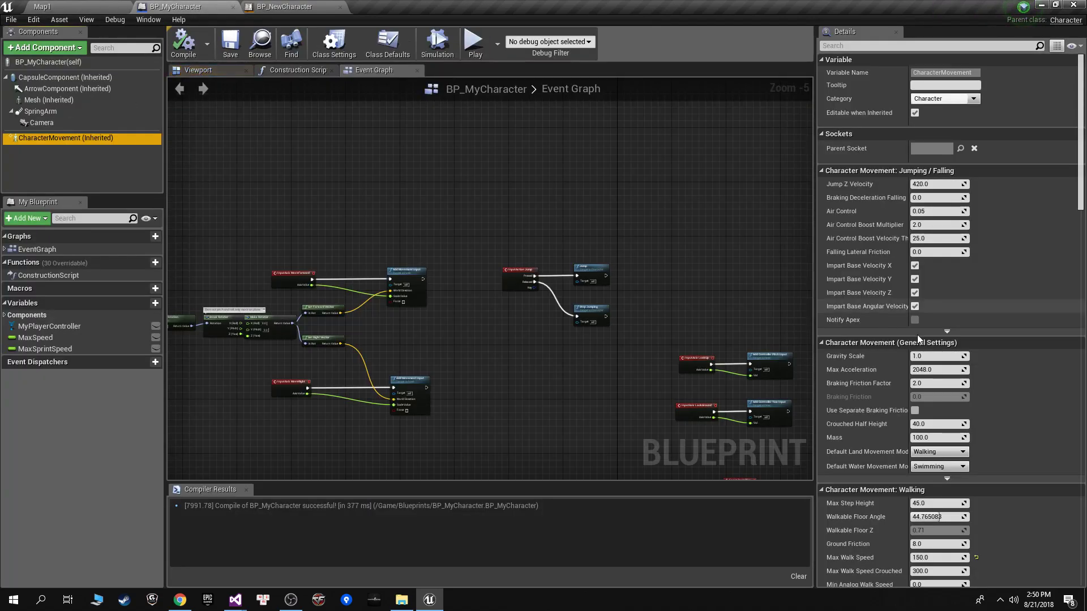
{"action": "scroll", "coordinate": [906, 396], "scroll_direction": "down", "scroll_amount": 3}
{"action": "scroll", "coordinate": [900, 461], "scroll_direction": "down", "scroll_amount": 2}
{"action": "scroll", "coordinate": [917, 481], "scroll_direction": "down", "scroll_amount": 3}
{"action": "scroll", "coordinate": [931, 498], "scroll_direction": "down", "scroll_amount": 4}
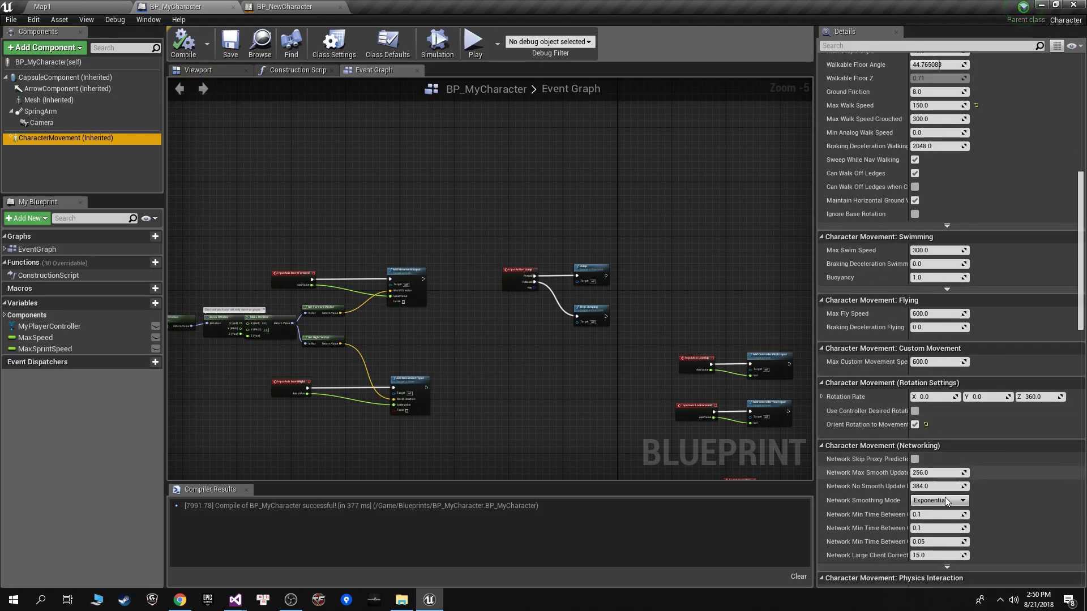
{"action": "scroll", "coordinate": [945, 497], "scroll_direction": "down", "scroll_amount": 1}
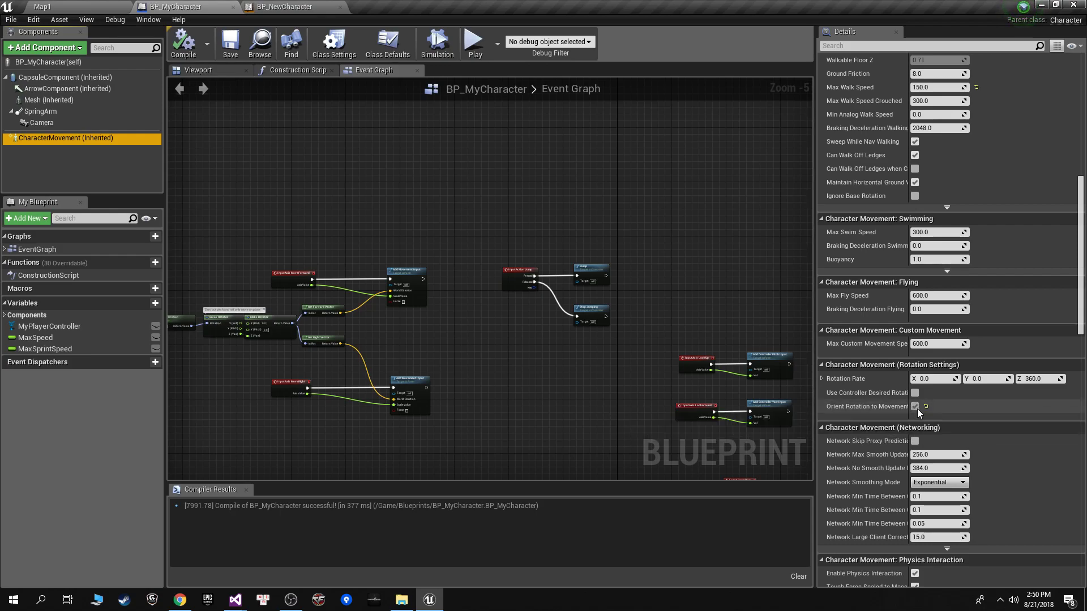
{"action": "left_click", "coordinate": [915, 406]}
{"action": "left_click", "coordinate": [182, 44]}
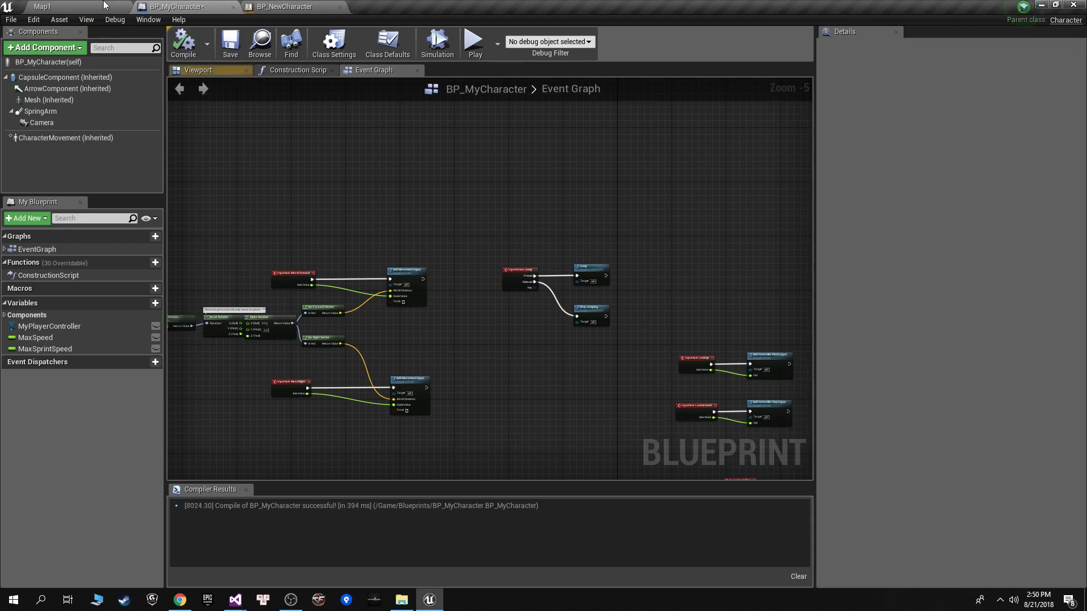
Step: Play-test sprinting forward, left and right with Shift+WASD, then stop and return to BP_MyCharacter
{"action": "left_click", "coordinate": [475, 40]}
{"action": "key", "text": "shift+w"}
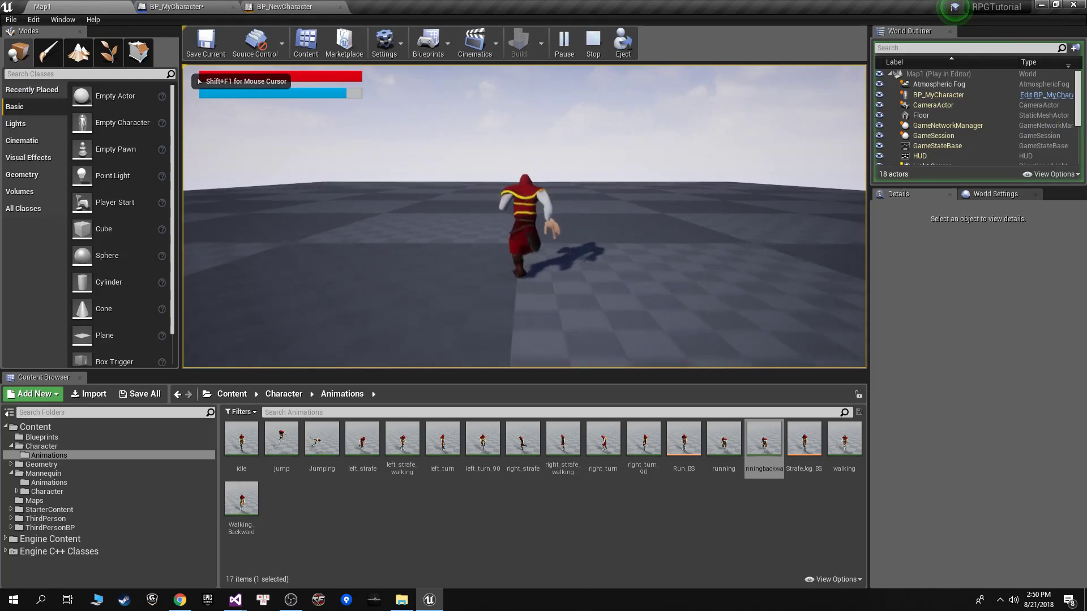
{"action": "key", "text": "shift+w"}
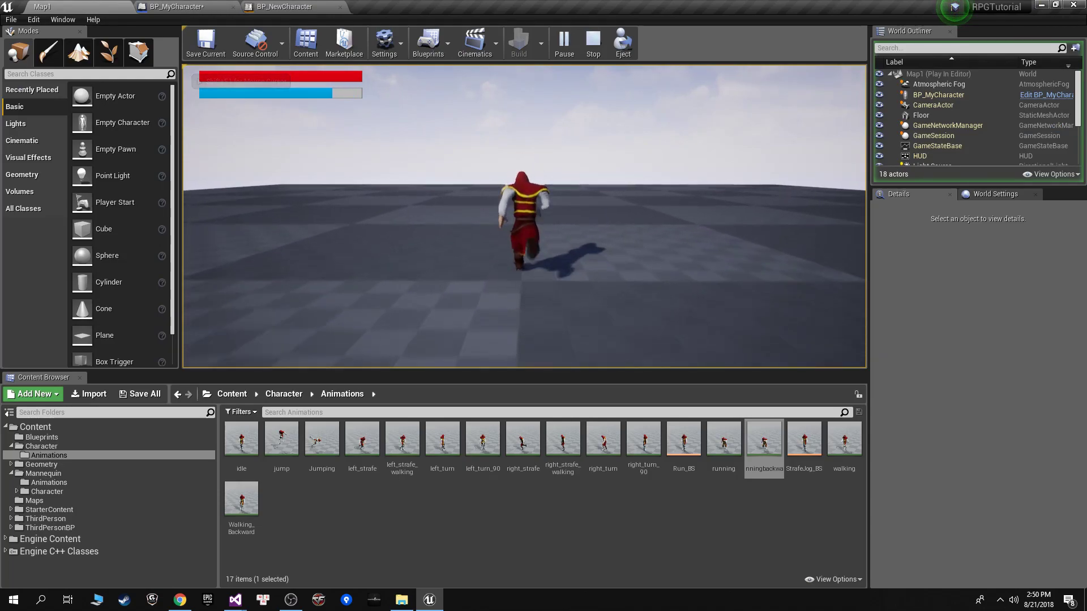
{"action": "key", "text": "shift+a"}
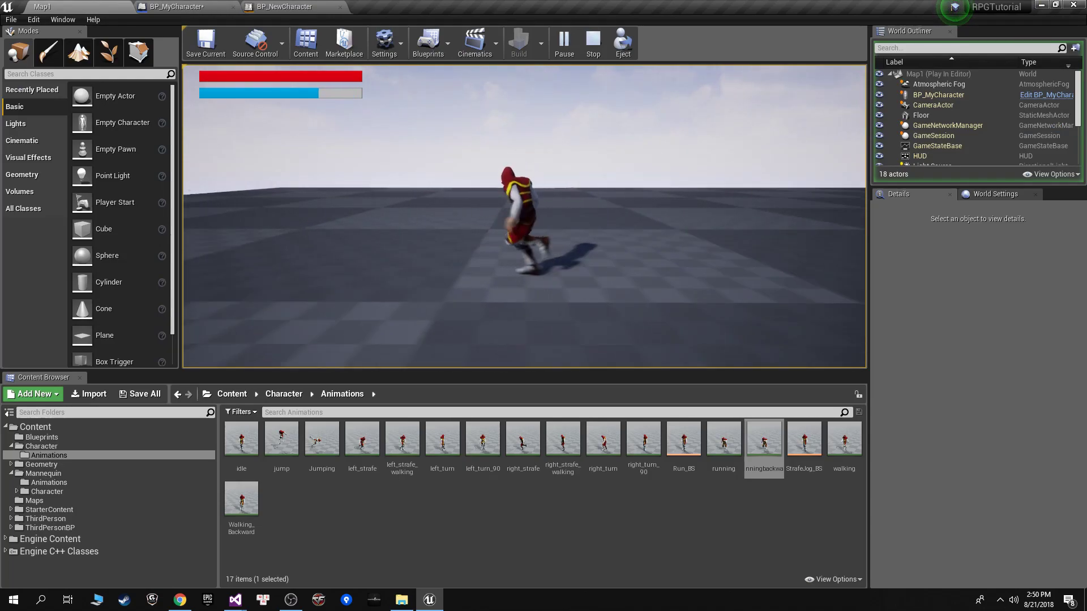
{"action": "key", "text": "shift+w"}
{"action": "key", "text": "shift+d"}
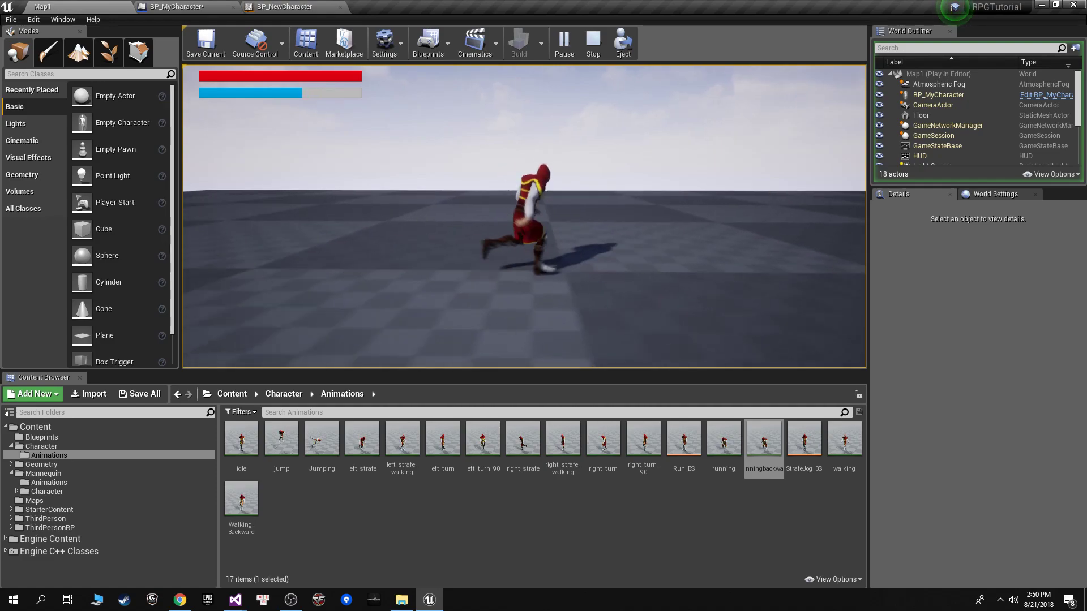
{"action": "key", "text": "Escape"}
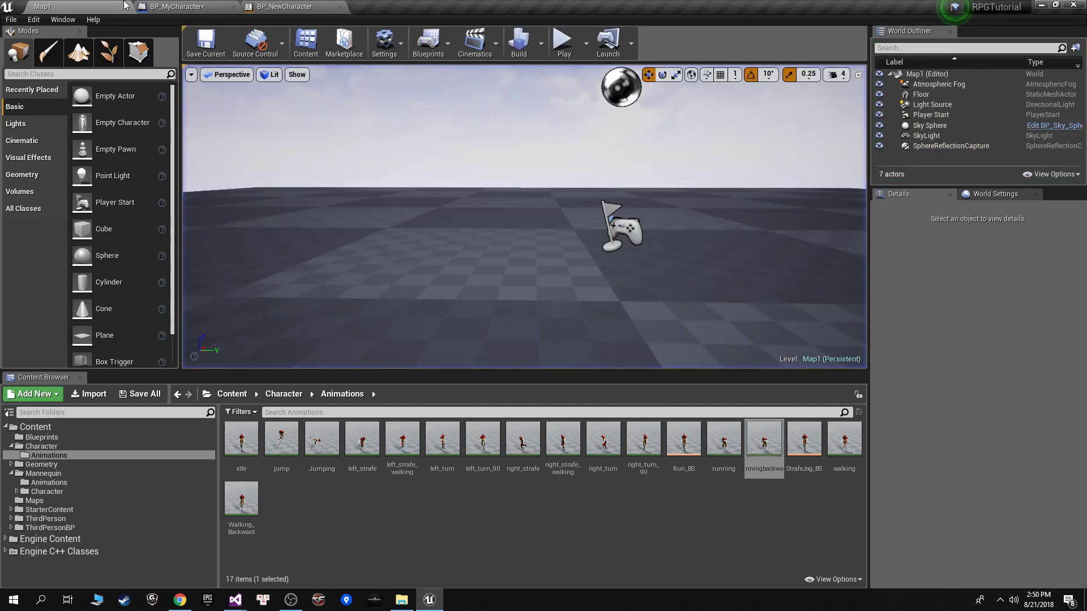
{"action": "left_click", "coordinate": [175, 6]}
Step: Open BP_NewCharacter's Anim Graph and enter the Locomotion state machine
{"action": "scroll", "coordinate": [480, 360], "scroll_direction": "up", "scroll_amount": 2}
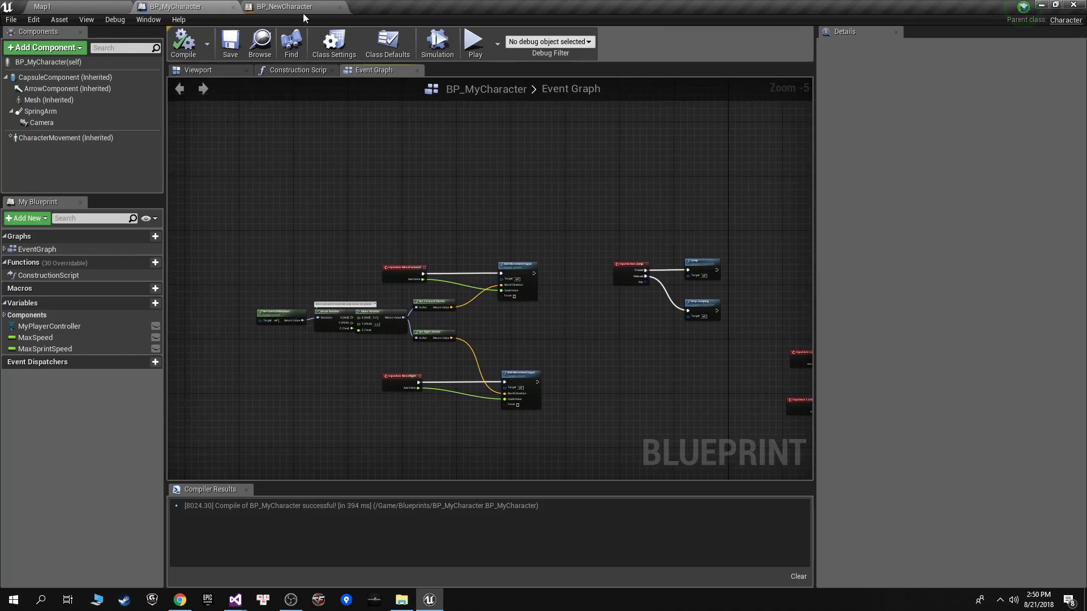
{"action": "left_click", "coordinate": [284, 6]}
{"action": "right_click_drag", "start_coordinate": [426, 270], "coordinate": [501, 322]}
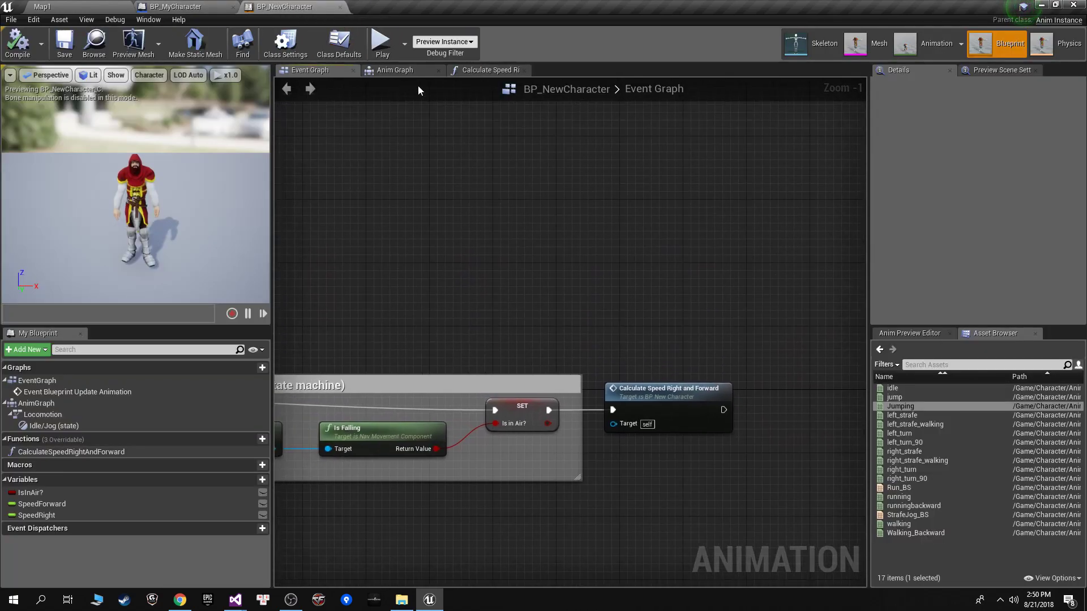
{"action": "left_click", "coordinate": [404, 70]}
{"action": "left_click", "coordinate": [527, 356]}
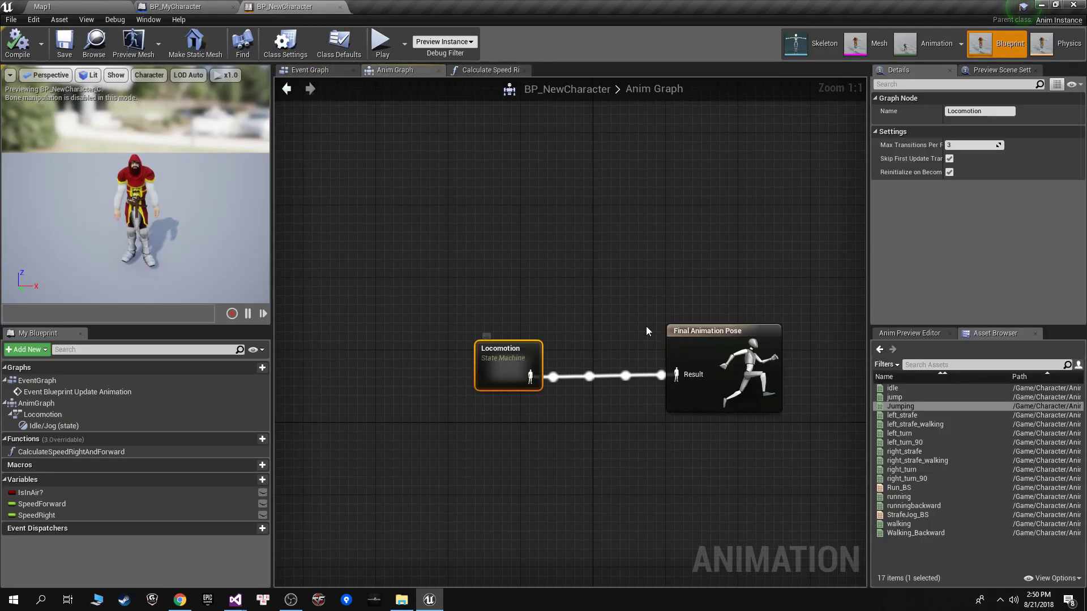
{"action": "right_click_drag", "start_coordinate": [612, 274], "coordinate": [566, 357]}
{"action": "left_click", "coordinate": [566, 358]}
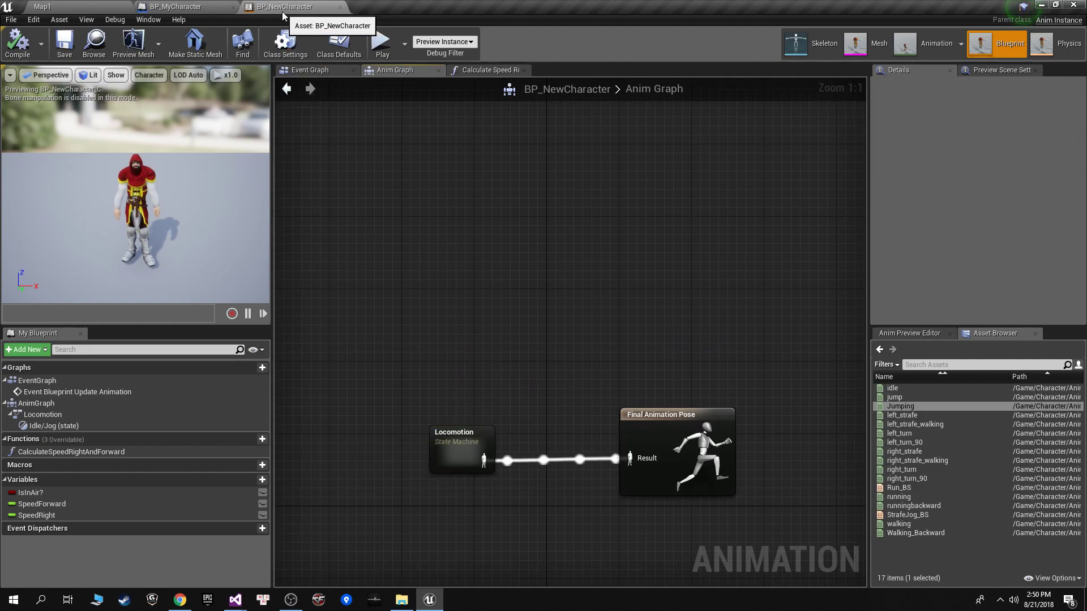
{"action": "double_click", "coordinate": [470, 444]}
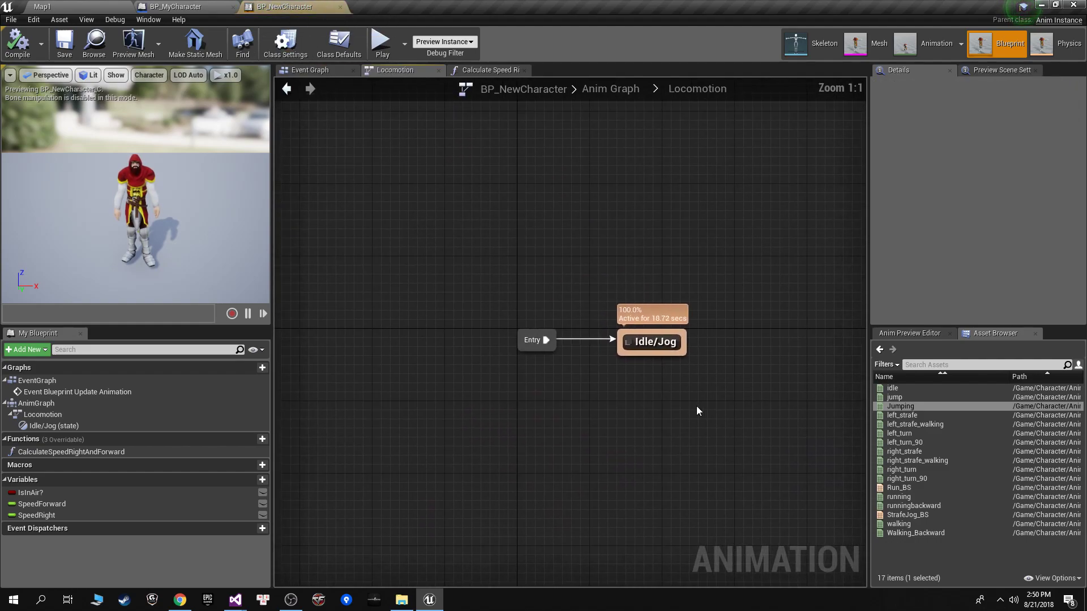
Step: Add a Jump state from Idle/Jog with transitions both ways, opening the Idle/Jog-to-Jump rule
{"action": "right_click_drag", "start_coordinate": [696, 405], "coordinate": [440, 456]}
{"action": "left_click_drag", "start_coordinate": [440, 456], "coordinate": [536, 327]}
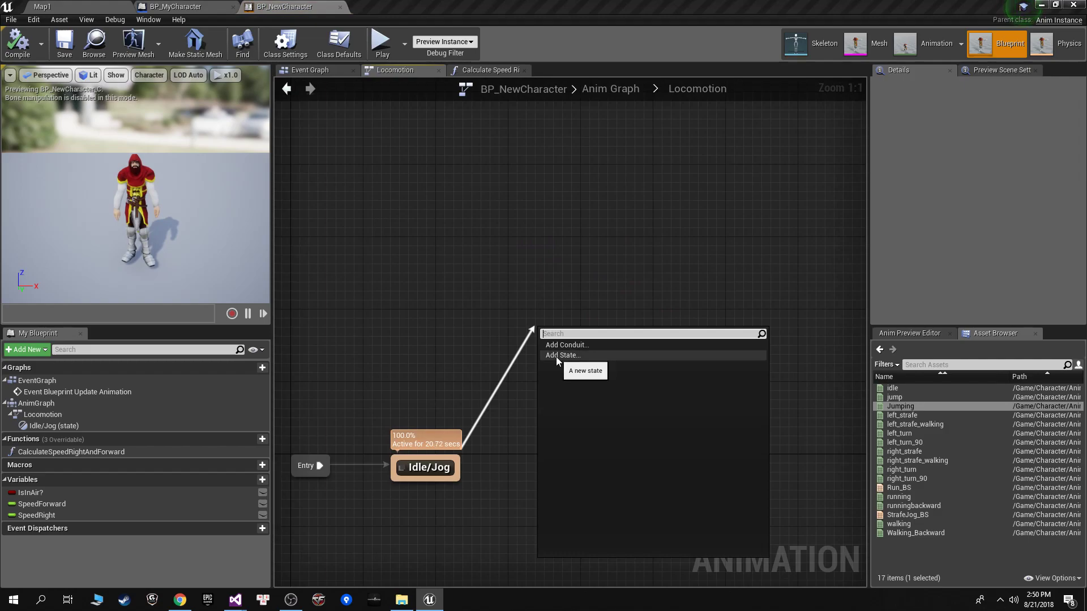
{"action": "left_click", "coordinate": [556, 357]}
{"action": "type", "text": "Jump"}
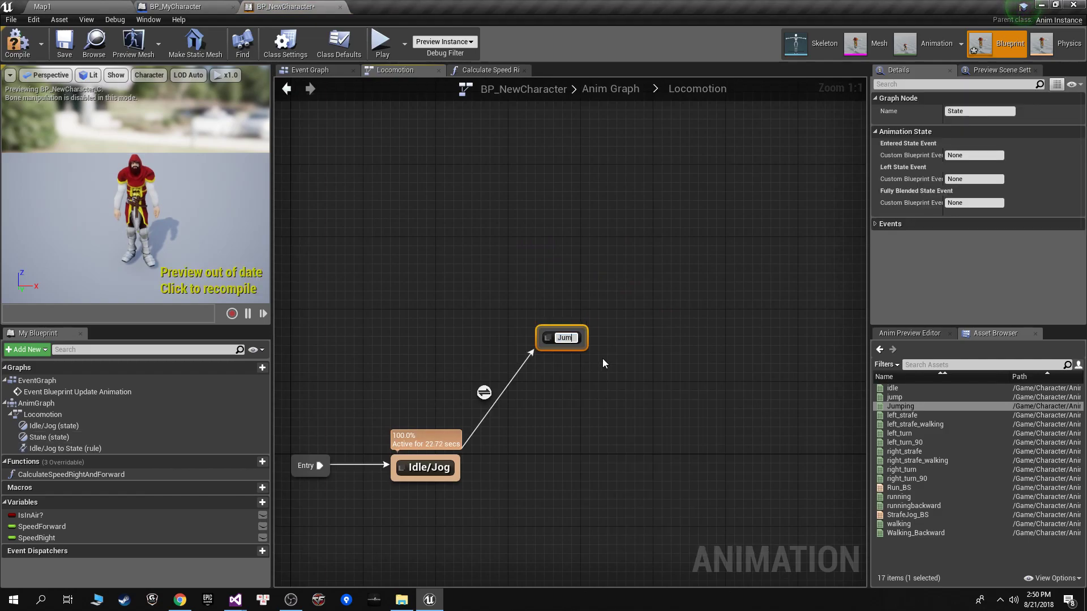
{"action": "key", "text": "Return"}
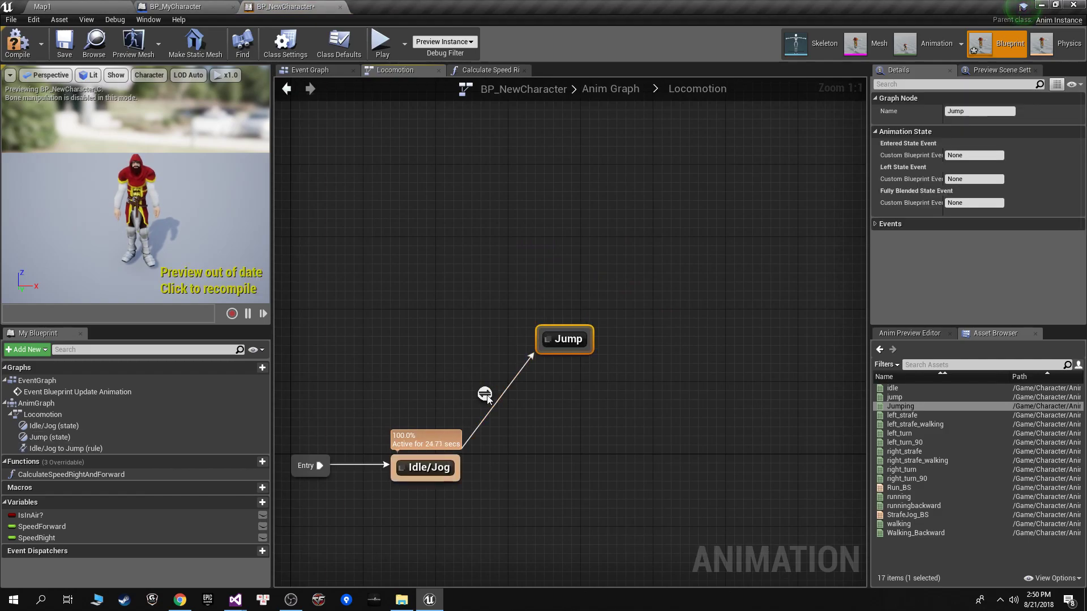
{"action": "left_click_drag", "start_coordinate": [555, 352], "coordinate": [453, 468]}
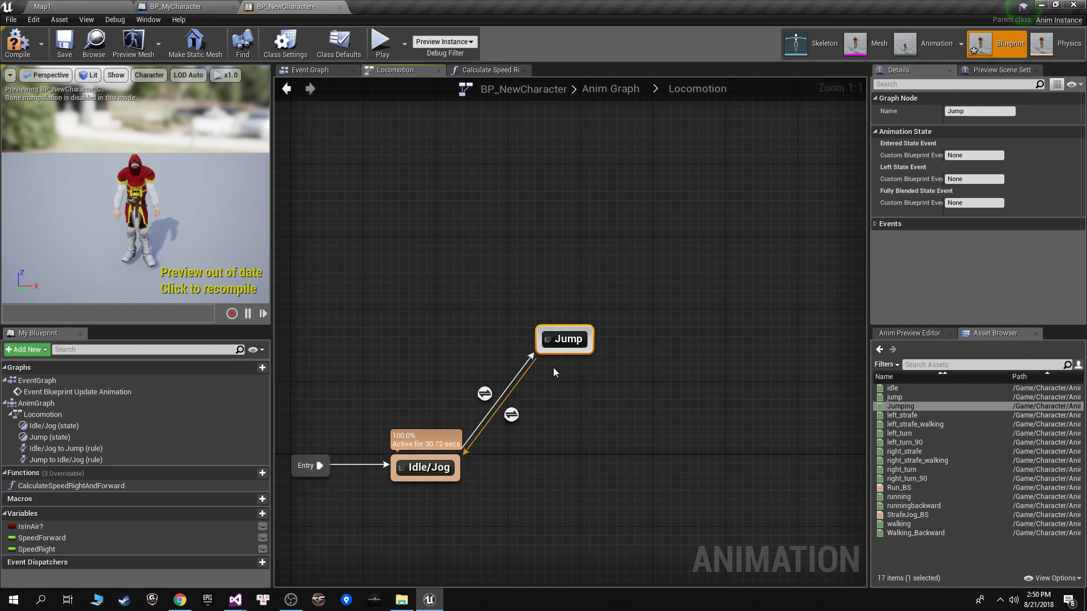
{"action": "double_click", "coordinate": [485, 393]}
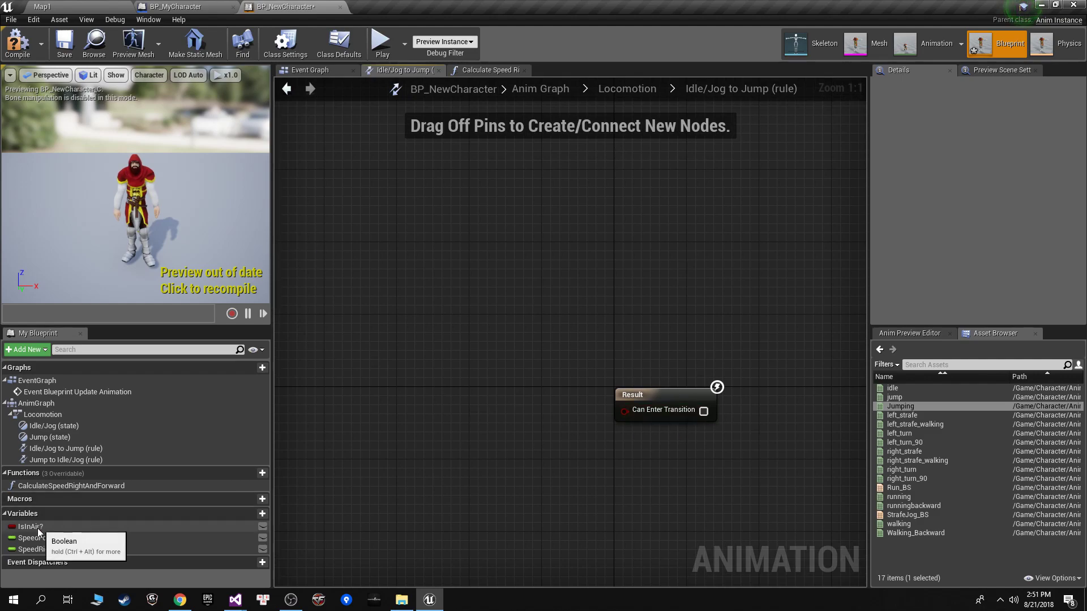
Step: Wire IsInAir? into the Idle/Jog-to-Jump rule, then open the Jump-to-Idle/Jog rule
{"action": "mouse_move", "coordinate": [37, 528]}
{"action": "left_mouse_down", "text": "ctrl"}
{"action": "mouse_move", "coordinate": [382, 388]}
{"action": "mouse_move", "coordinate": [357, 349]}
{"action": "mouse_move", "coordinate": [413, 355]}
{"action": "mouse_move", "coordinate": [475, 411]}
{"action": "left_mouse_up", "text": "ctrl"}
{"action": "left_click", "coordinate": [623, 89]}
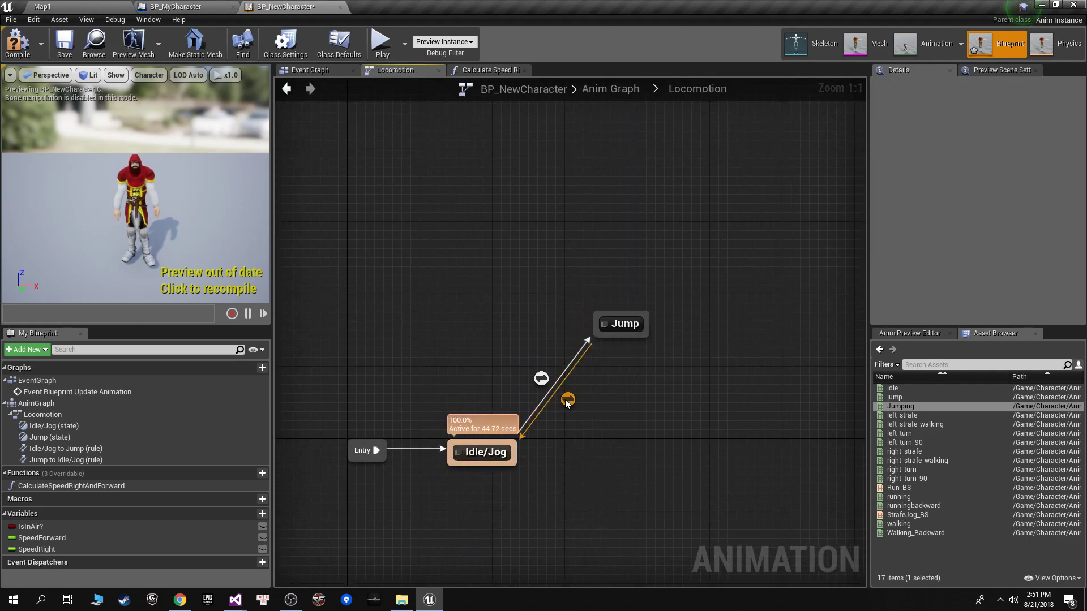
{"action": "double_click", "coordinate": [567, 400]}
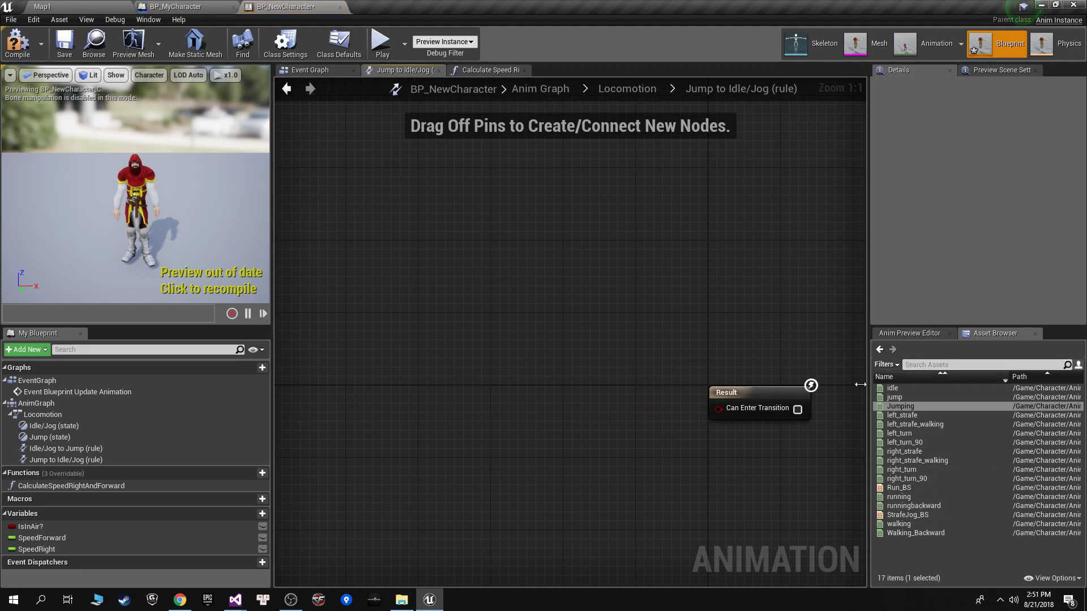
Step: Search the rule for a 'get time remaining' node, then open the Jump state's graph
{"action": "right_click", "coordinate": [516, 350]}
{"action": "type", "text": "time "}
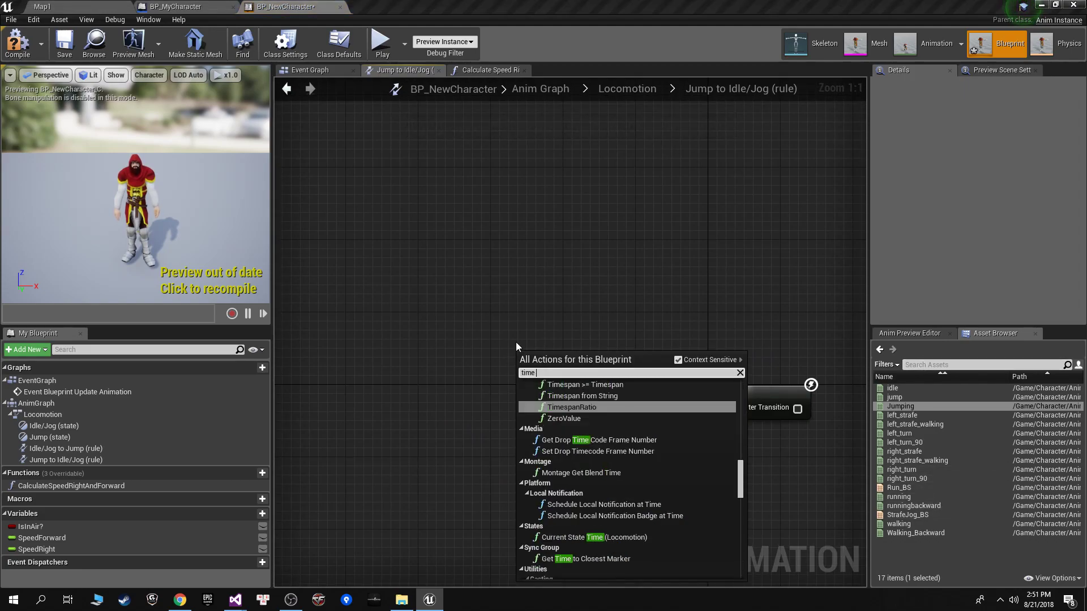
{"action": "type", "text": "remai"}
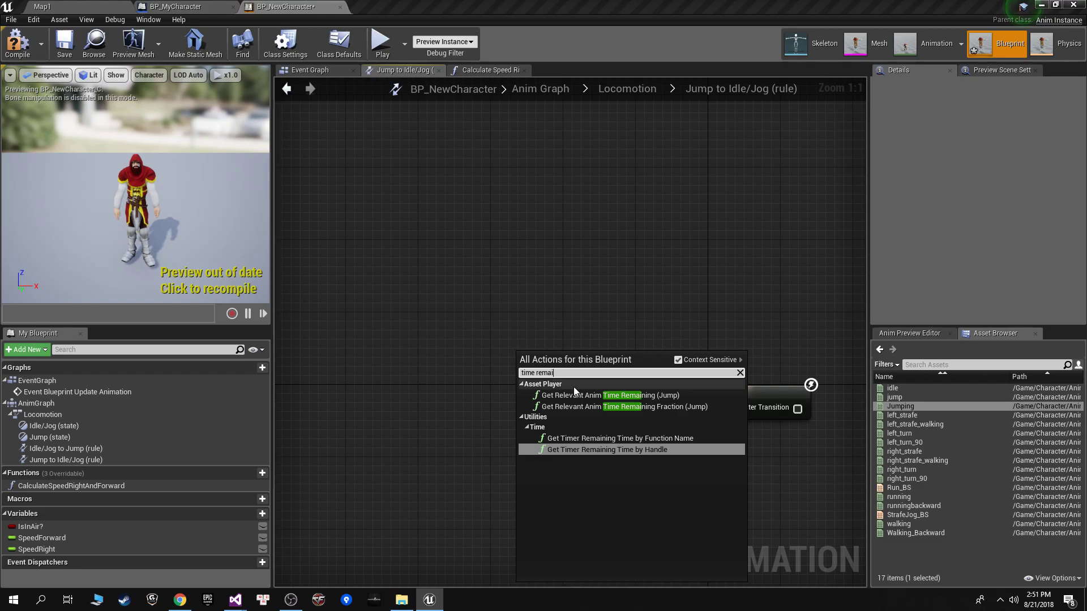
{"action": "left_click", "coordinate": [487, 311]}
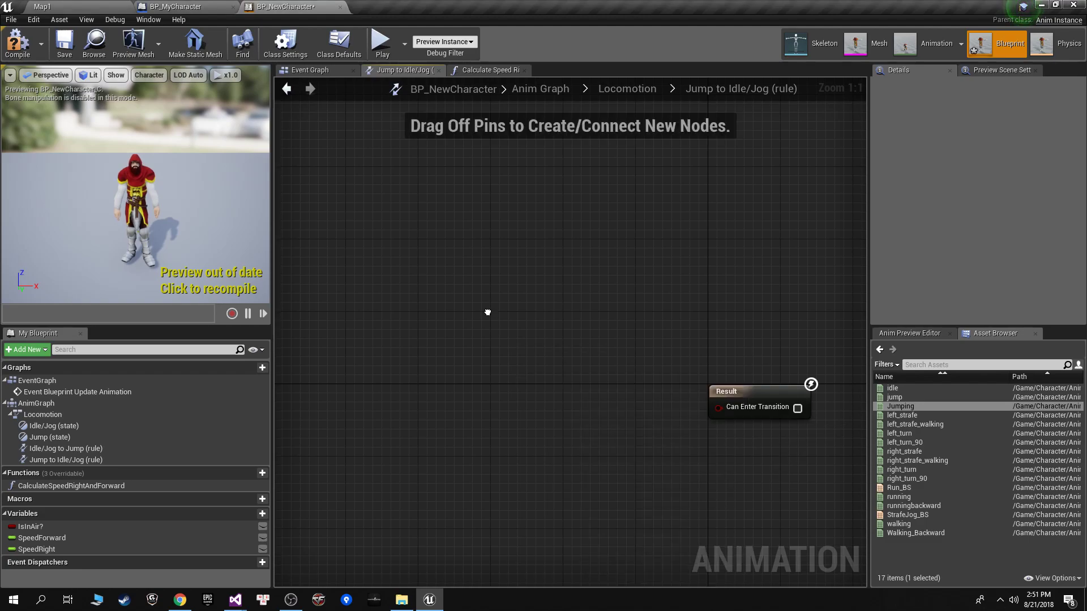
{"action": "right_click", "coordinate": [487, 311]}
{"action": "type", "text": "get time r"}
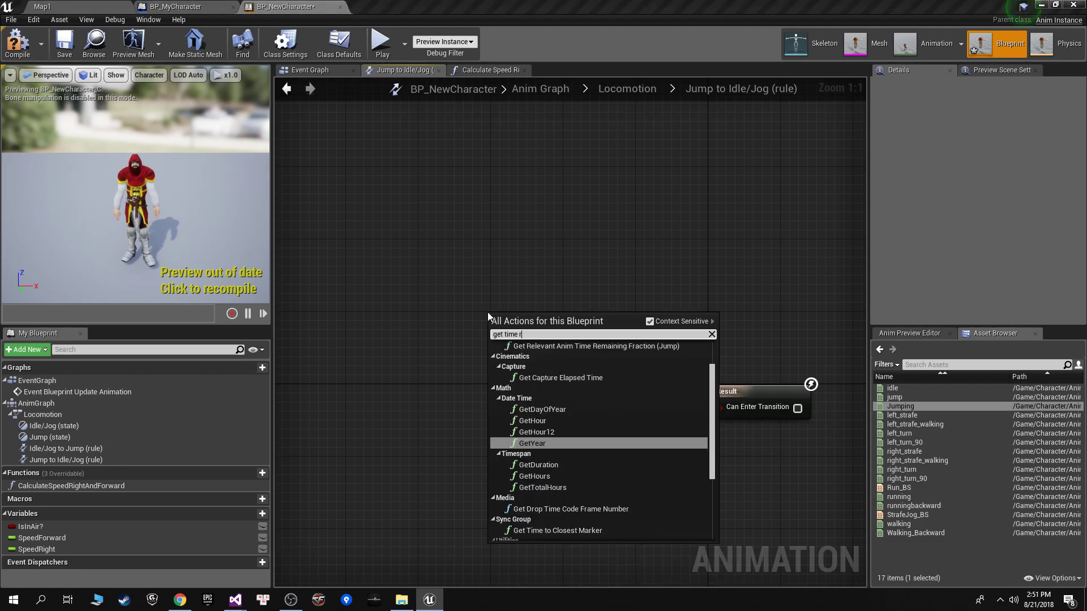
{"action": "type", "text": "ema"}
{"action": "key", "text": "Escape"}
{"action": "left_click", "coordinate": [613, 87]}
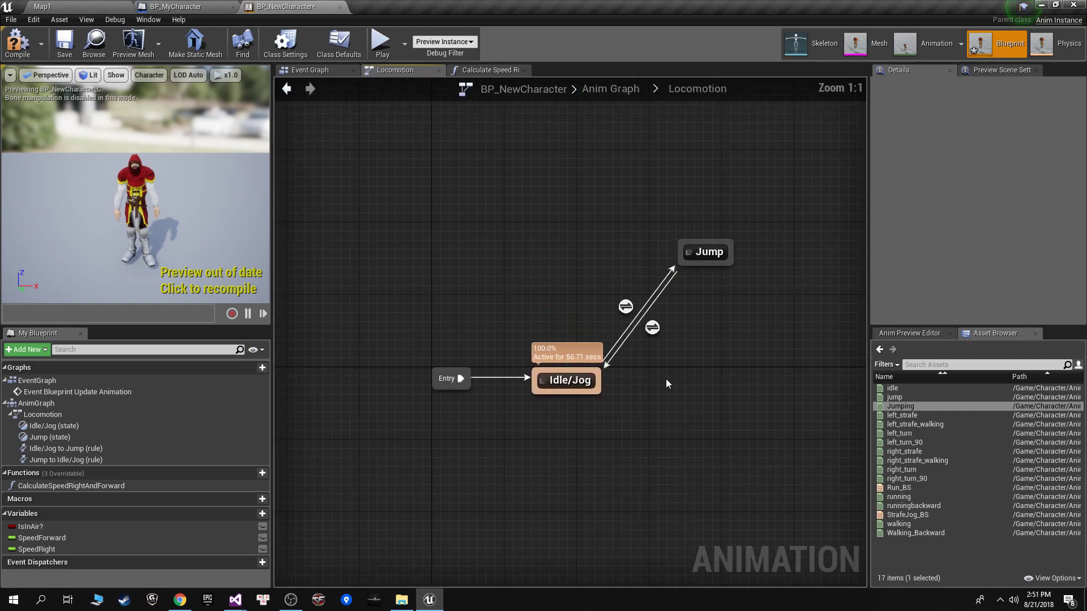
{"action": "double_click", "coordinate": [705, 253]}
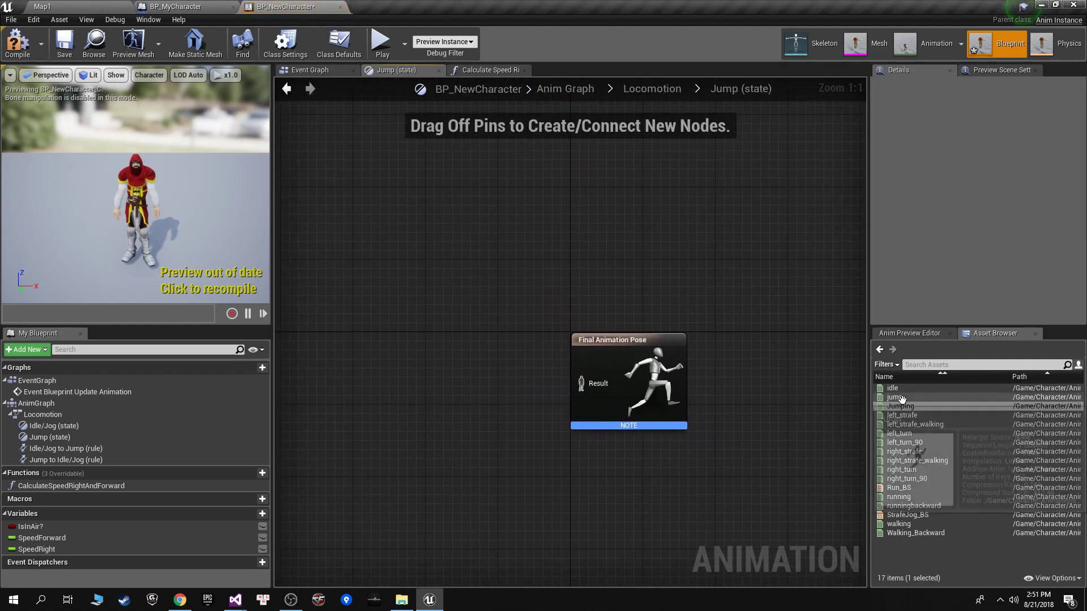
Step: Feed the jump animation into the Jump state's Final Pose with looping turned off
{"action": "left_click_drag", "start_coordinate": [901, 398], "coordinate": [487, 385]}
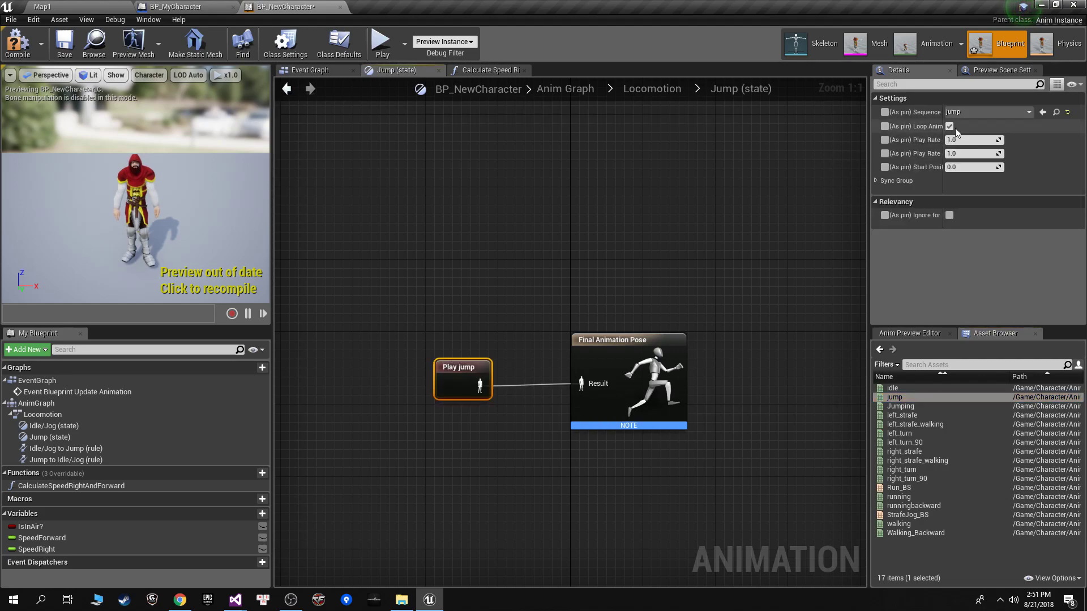
{"action": "left_click", "coordinate": [949, 125]}
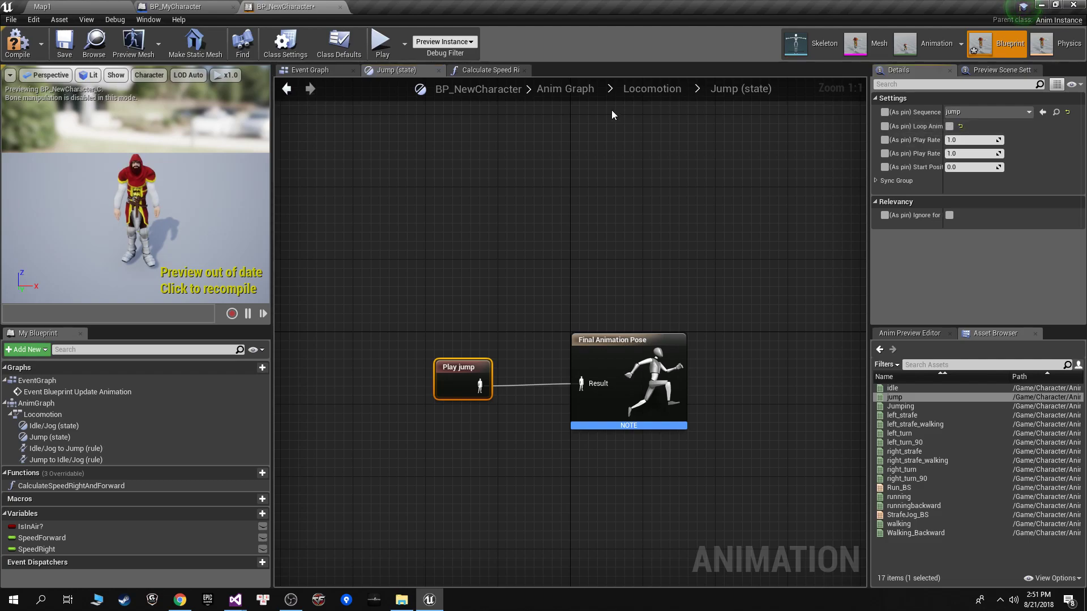
{"action": "left_click", "coordinate": [652, 89]}
Step: Add a Get Relevant Anim Time Remaining Fraction (Jump) node to the Jump-to-Idle/Jog rule
{"action": "double_click", "coordinate": [650, 322]}
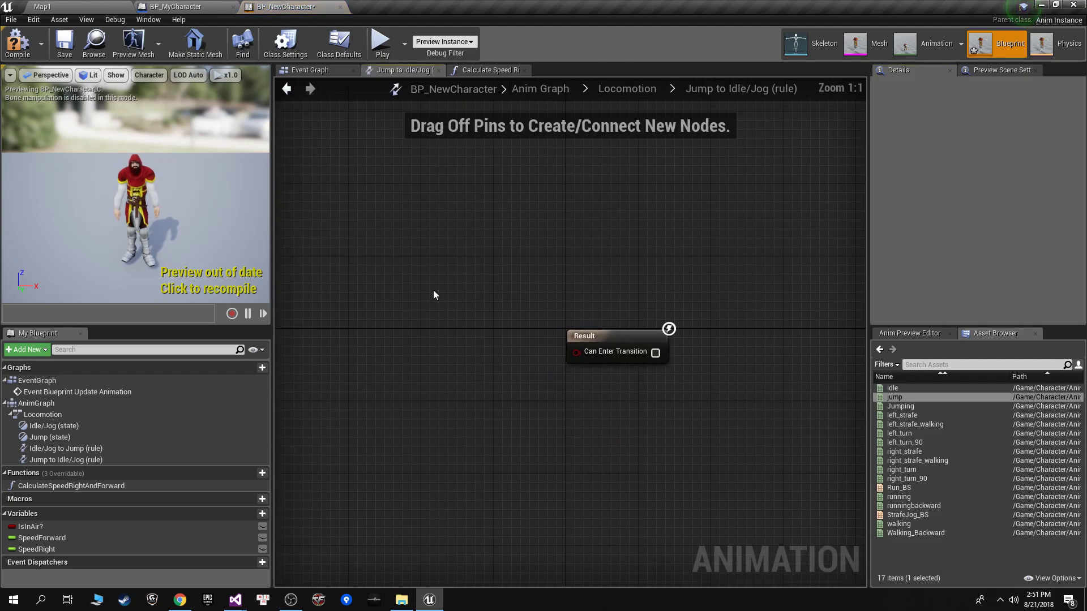
{"action": "right_click", "coordinate": [431, 291]}
{"action": "type", "text": "get rem"}
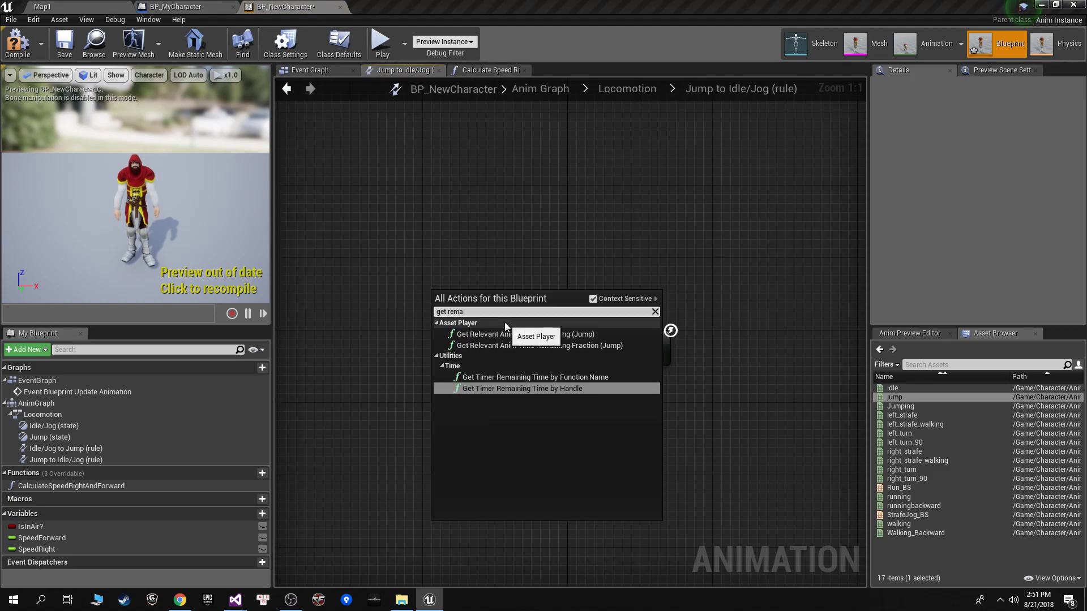
{"action": "type", "text": "a"}
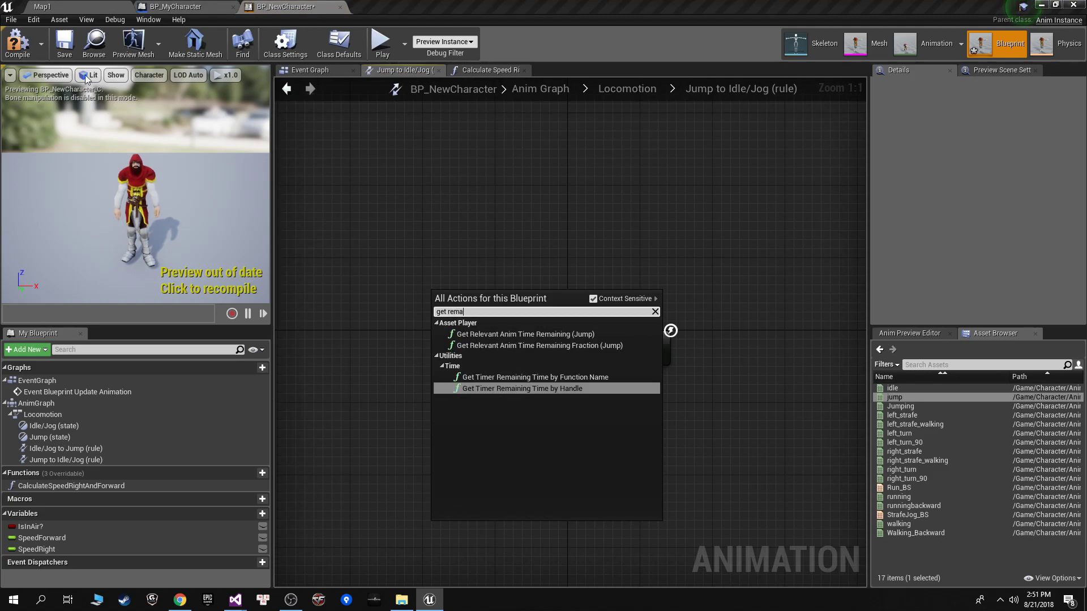
{"action": "left_click", "coordinate": [17, 43]}
{"action": "right_click", "coordinate": [381, 196]}
{"action": "type", "text": "get "}
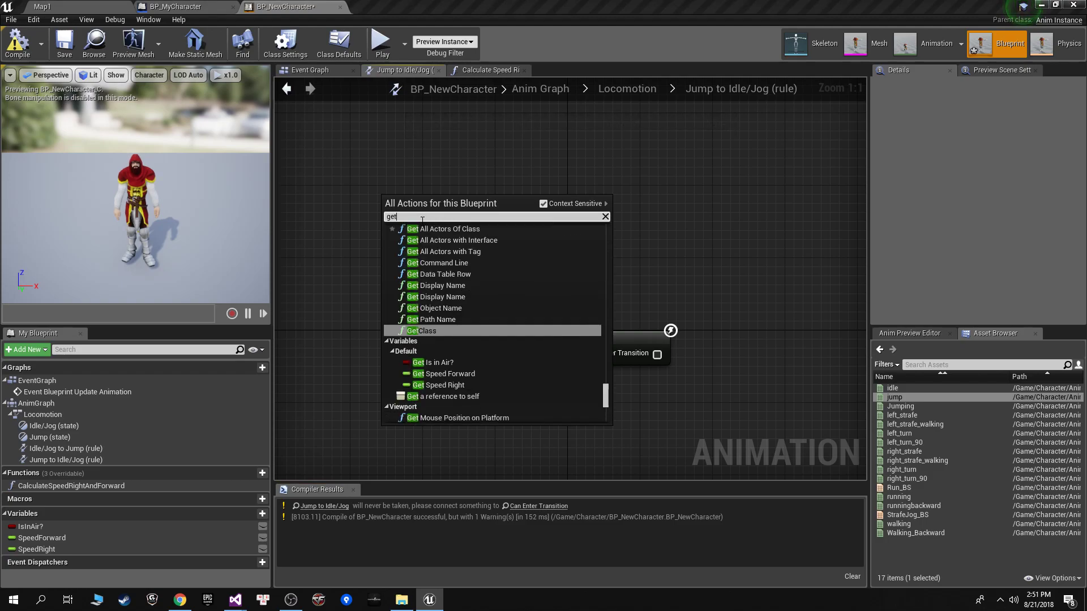
{"action": "type", "text": "rem"}
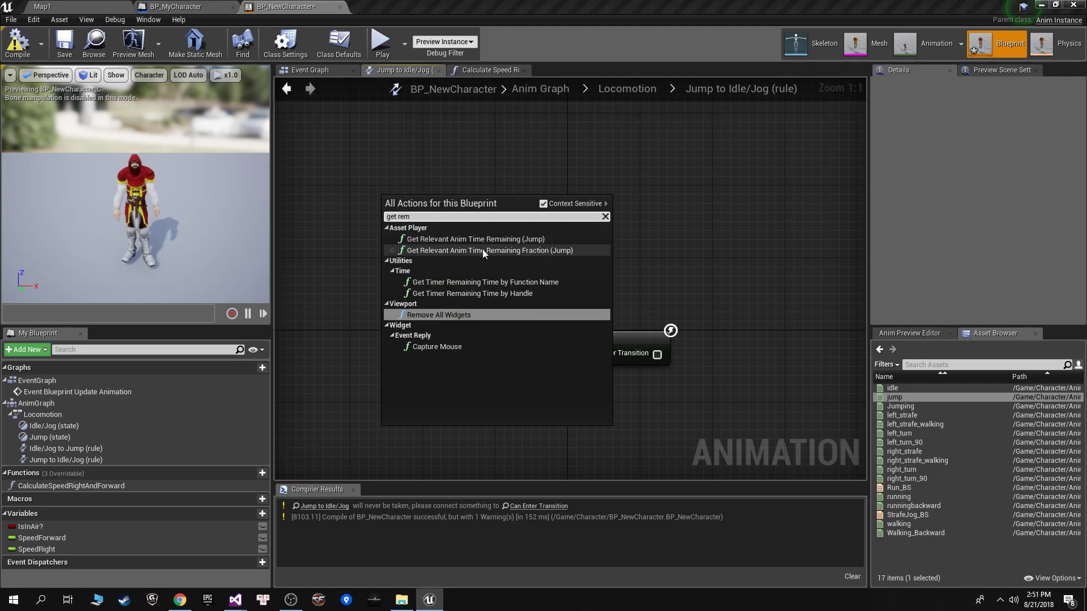
{"action": "left_click", "coordinate": [488, 249]}
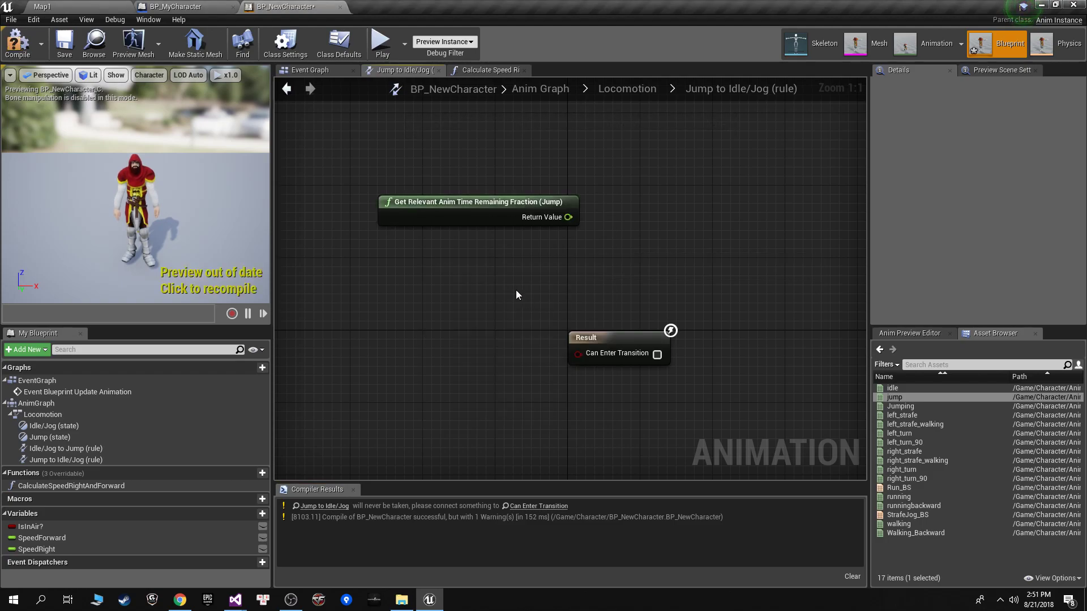
{"action": "right_click_drag", "start_coordinate": [464, 230], "coordinate": [583, 226]}
{"action": "left_click_drag", "start_coordinate": [594, 225], "coordinate": [494, 243]}
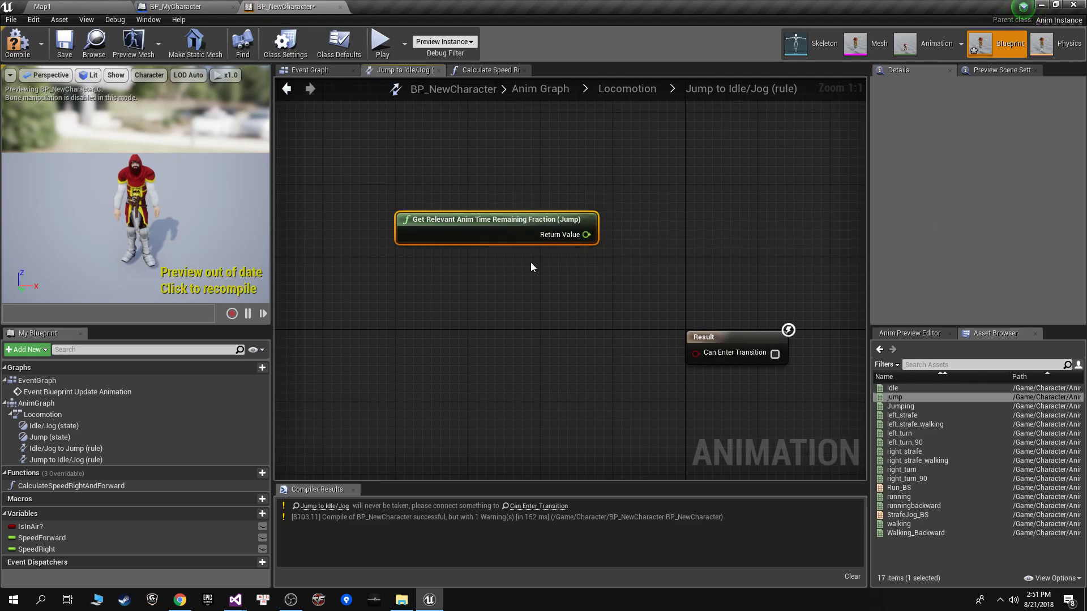
Step: Check the Jump state's Play jump node settings, then reopen the Jump-to-Idle/Jog rule
{"action": "left_click", "coordinate": [608, 91]}
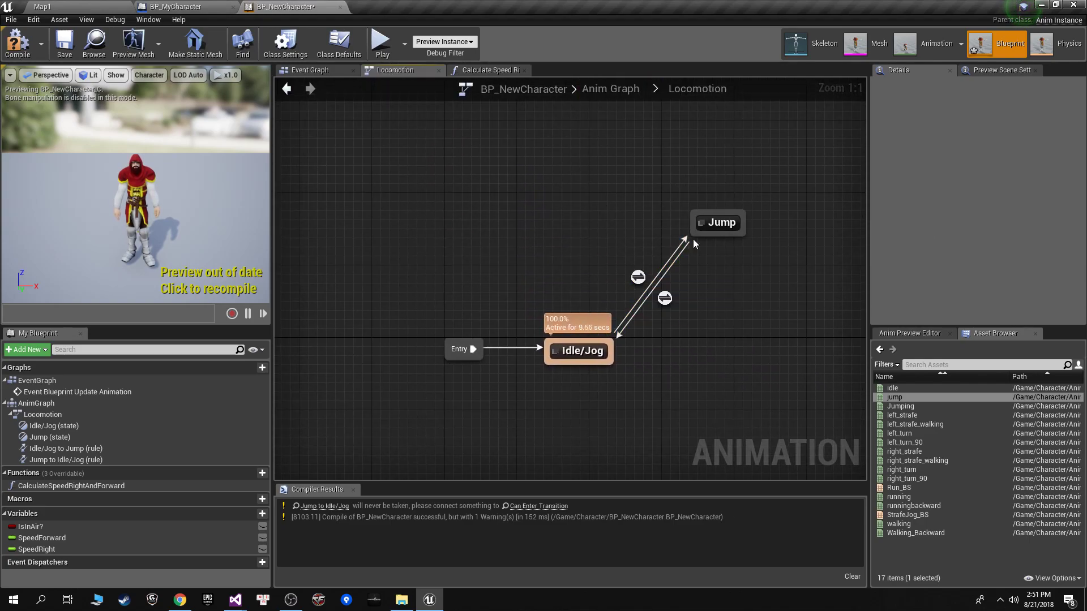
{"action": "double_click", "coordinate": [729, 225]}
{"action": "left_click", "coordinate": [526, 303]}
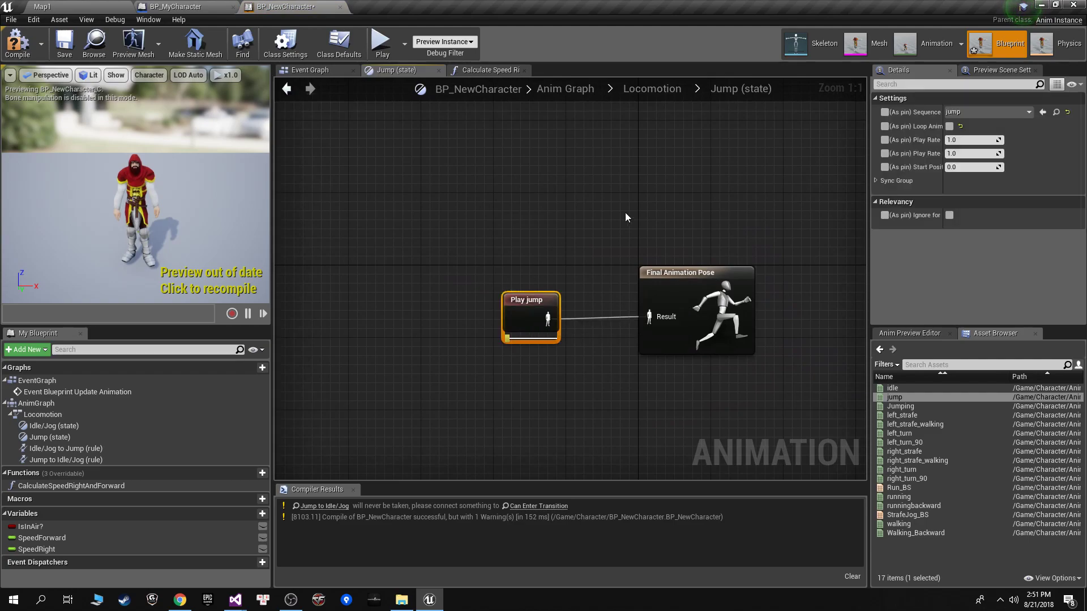
{"action": "left_click", "coordinate": [653, 90]}
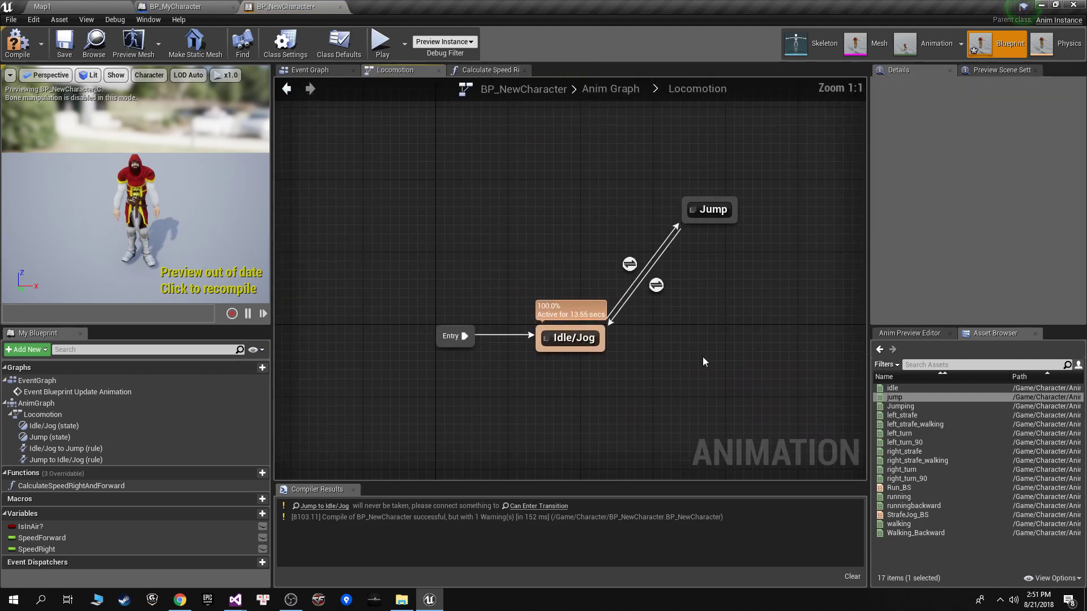
{"action": "left_click", "coordinate": [654, 287]}
{"action": "double_click", "coordinate": [655, 286]}
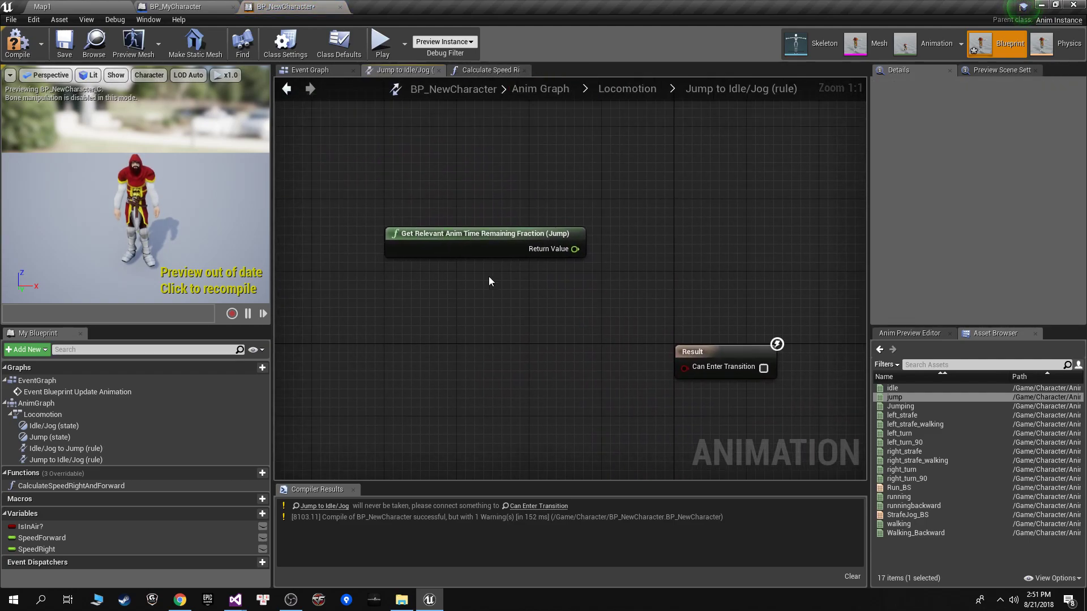
{"action": "right_click", "coordinate": [489, 277]}
{"action": "type", "text": "get remai"}
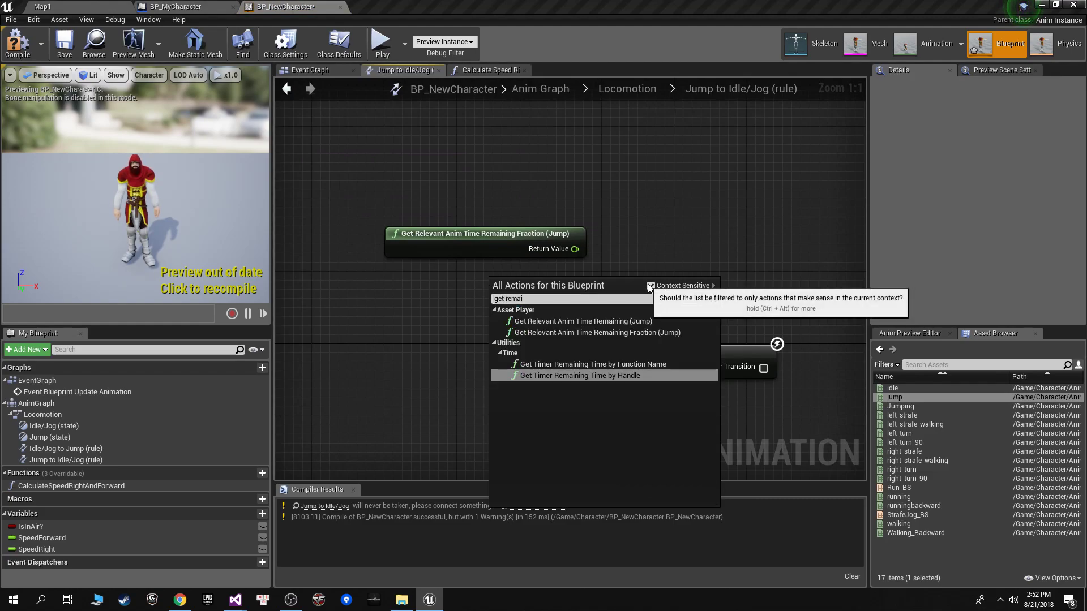
{"action": "left_click", "coordinate": [651, 286]}
{"action": "left_click", "coordinate": [470, 304]}
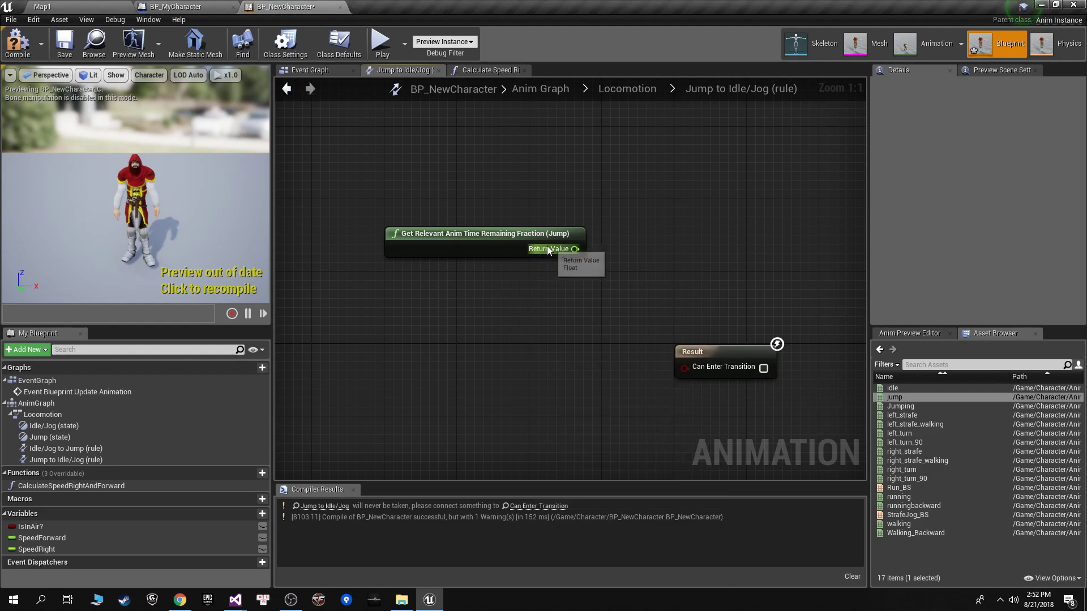
Step: Compare the remaining fraction with a float <= float node at 0.1 into Can Enter Transition
{"action": "left_click_drag", "start_coordinate": [621, 291], "coordinate": [620, 291]}
{"action": "type", "text": "<="}
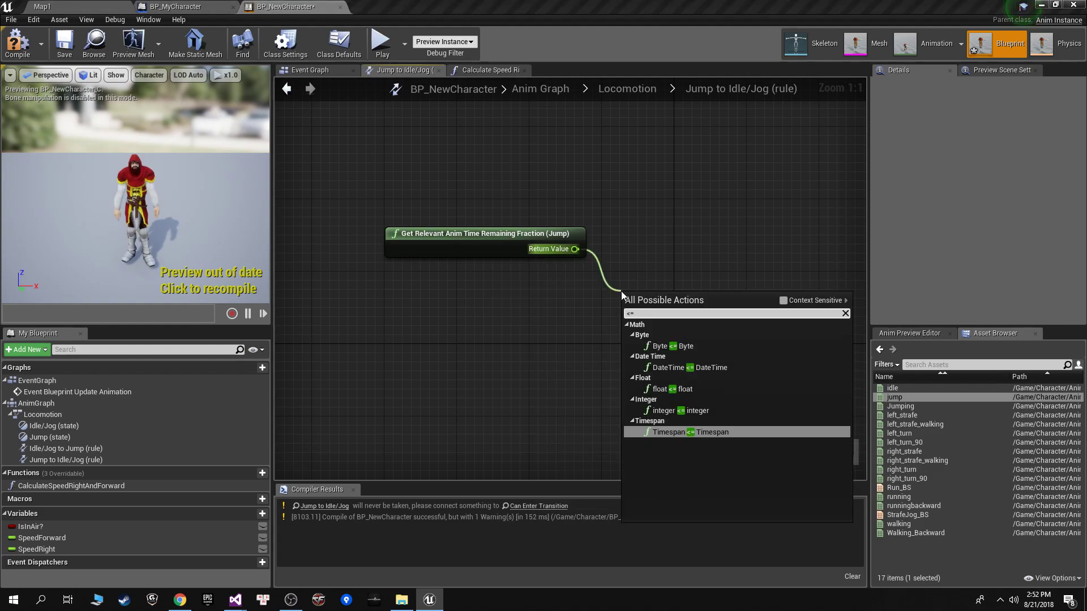
{"action": "left_click", "coordinate": [685, 389]}
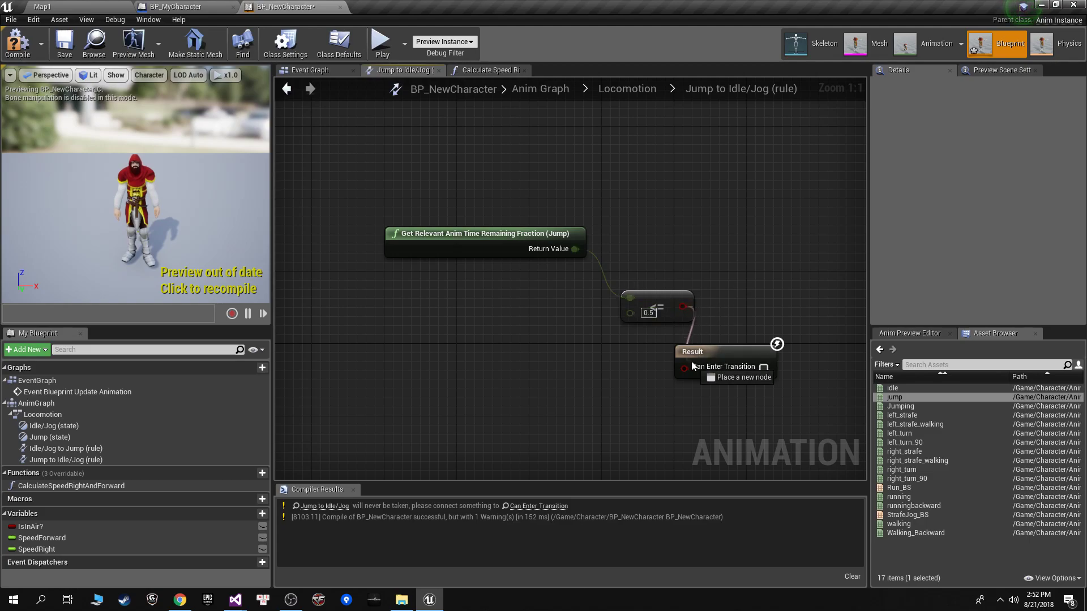
{"action": "left_click_drag", "start_coordinate": [691, 366], "coordinate": [686, 367]}
{"action": "left_click", "coordinate": [626, 300]}
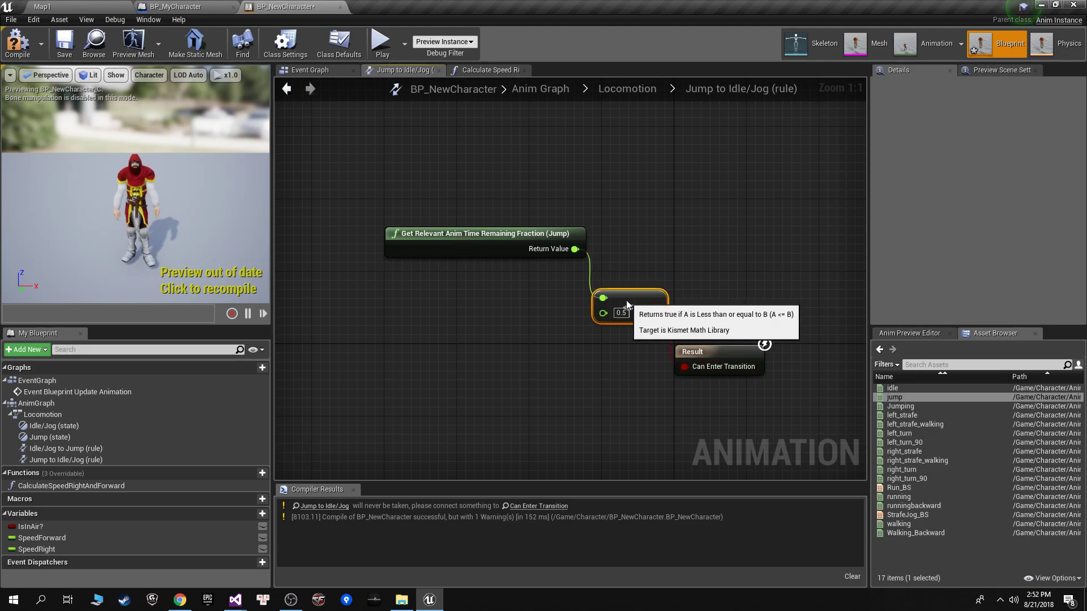
{"action": "right_click_drag", "start_coordinate": [450, 240], "coordinate": [444, 260]}
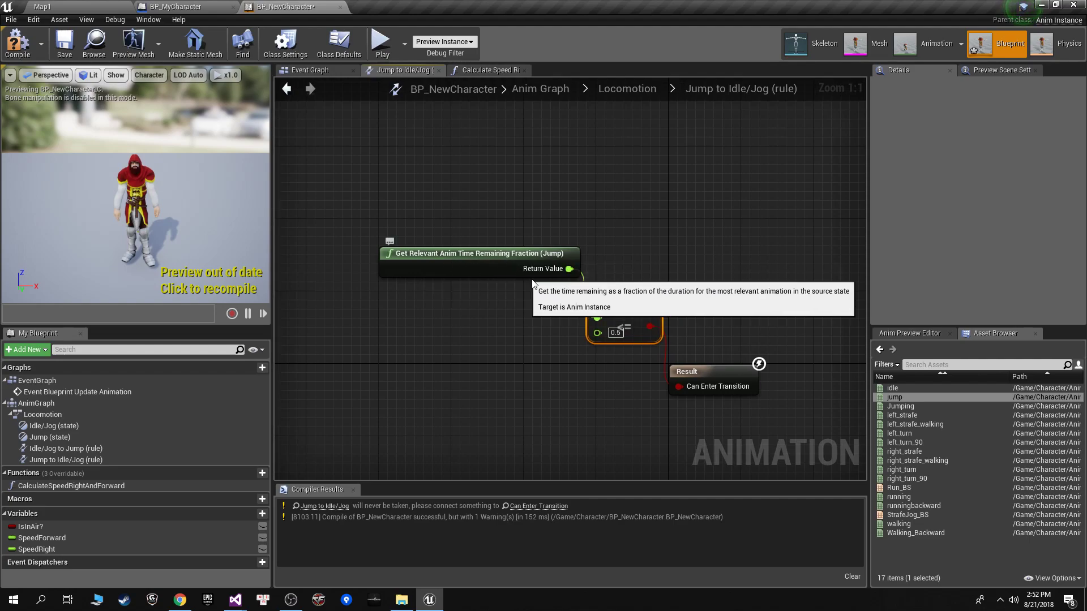
{"action": "left_click", "coordinate": [615, 333]}
{"action": "type", "text": "0.1"}
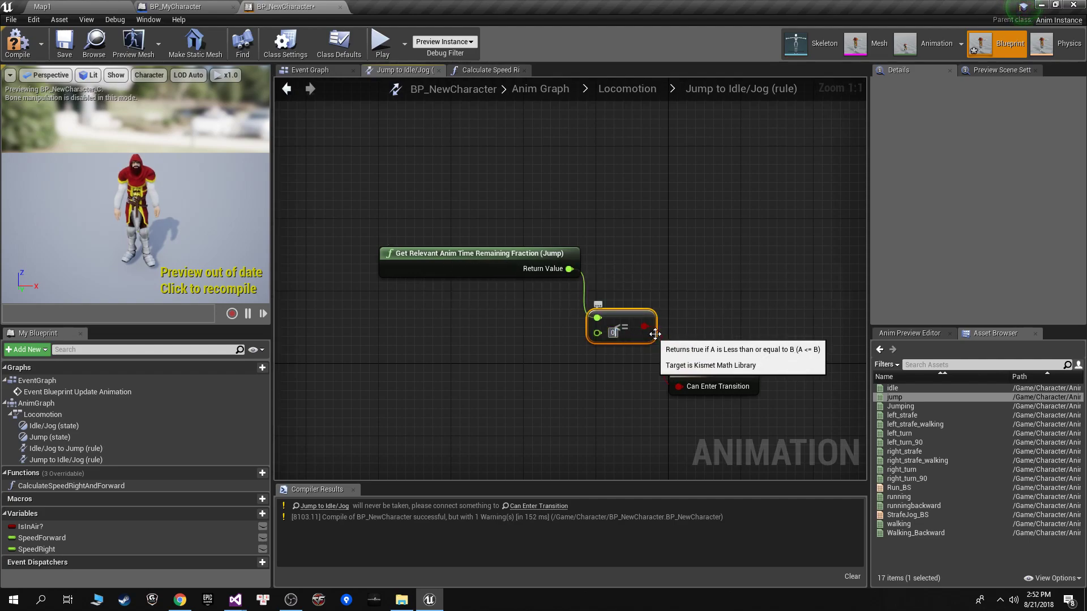
{"action": "left_click", "coordinate": [583, 369]}
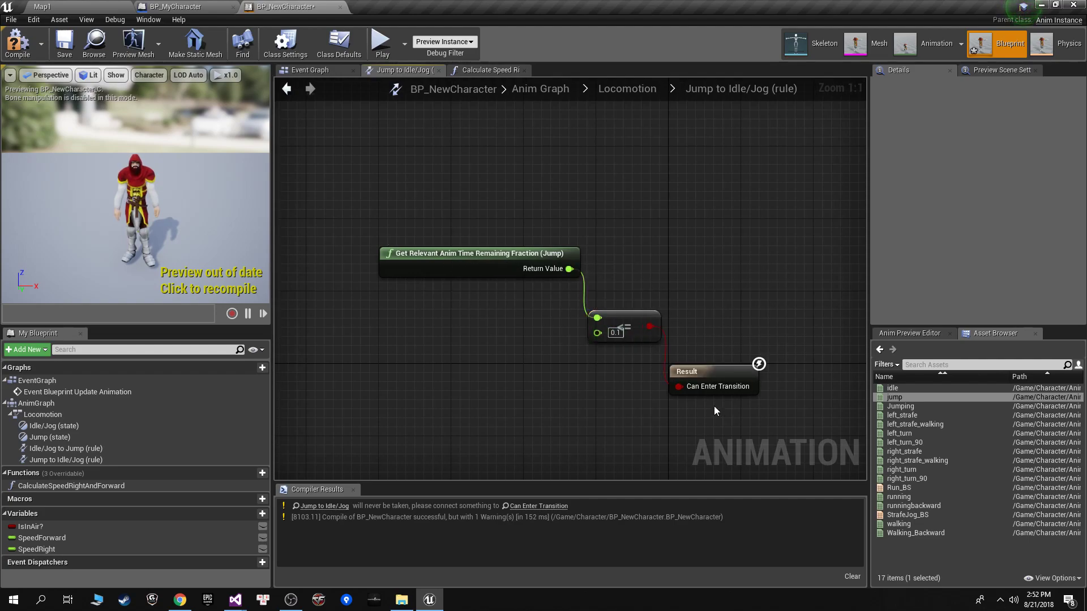
Step: Compile the animation blueprint and go back to the Map1 level
{"action": "left_click", "coordinate": [22, 47]}
{"action": "left_click", "coordinate": [626, 88]}
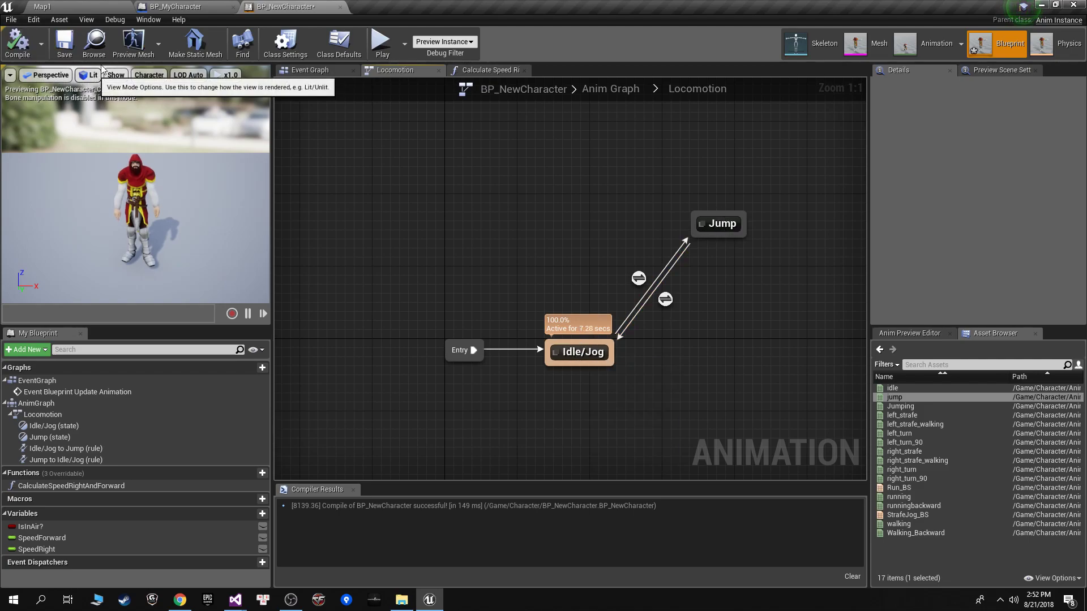
{"action": "left_click", "coordinate": [99, 6]}
Step: Play Map1 and jump twice while running, then stop the session
{"action": "left_click", "coordinate": [562, 41]}
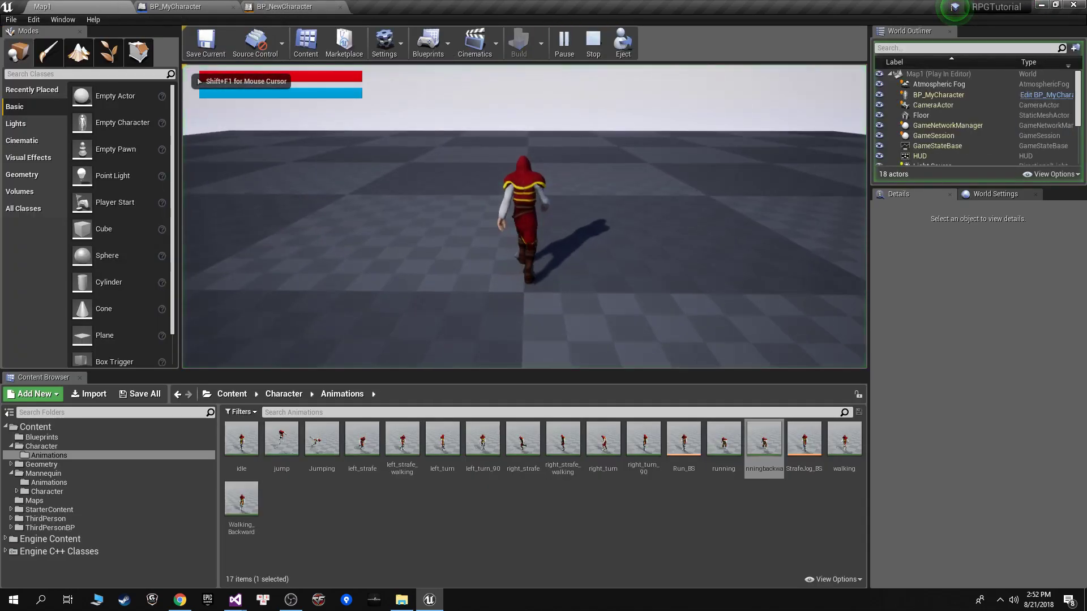
{"action": "key", "text": "space"}
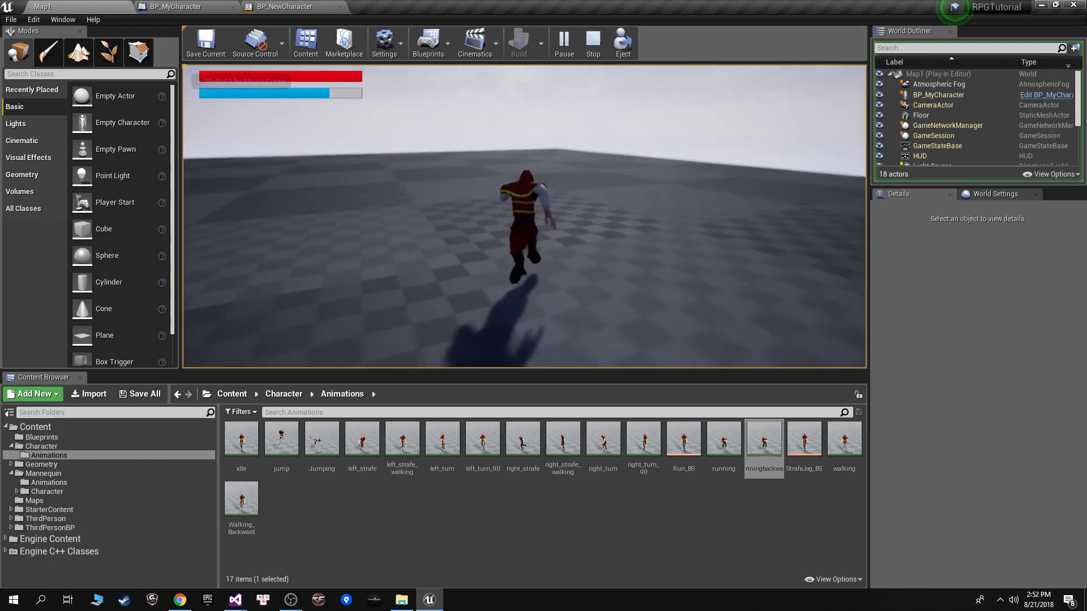
{"action": "key", "text": "space"}
{"action": "key", "text": "space"}
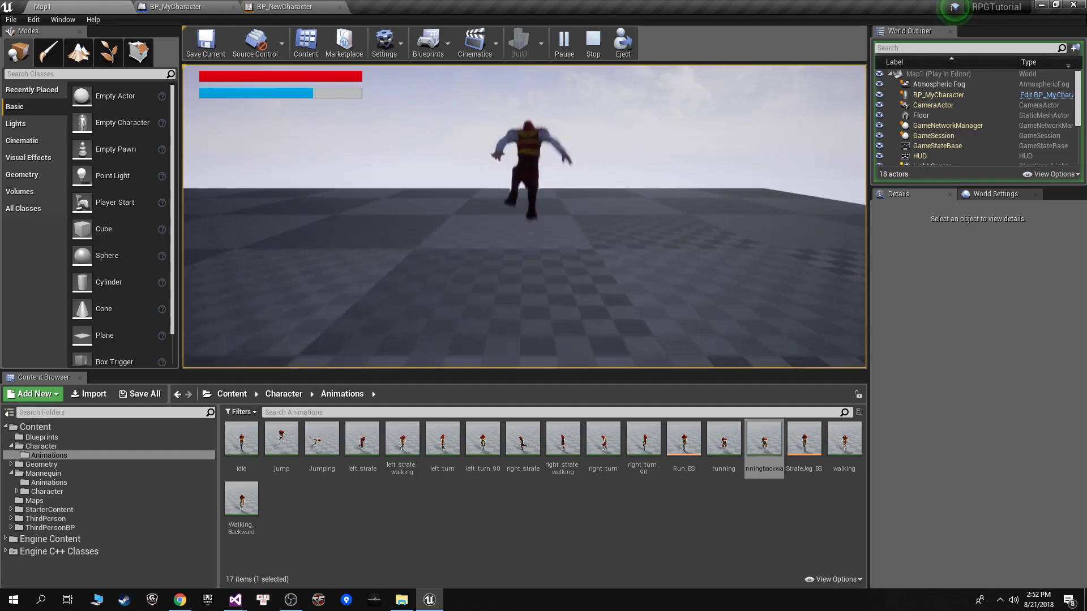
{"action": "key", "text": "Escape"}
Step: Bring up the CharacterMovement details in the BP_MyCharacter blueprint
{"action": "left_click", "coordinate": [186, 6]}
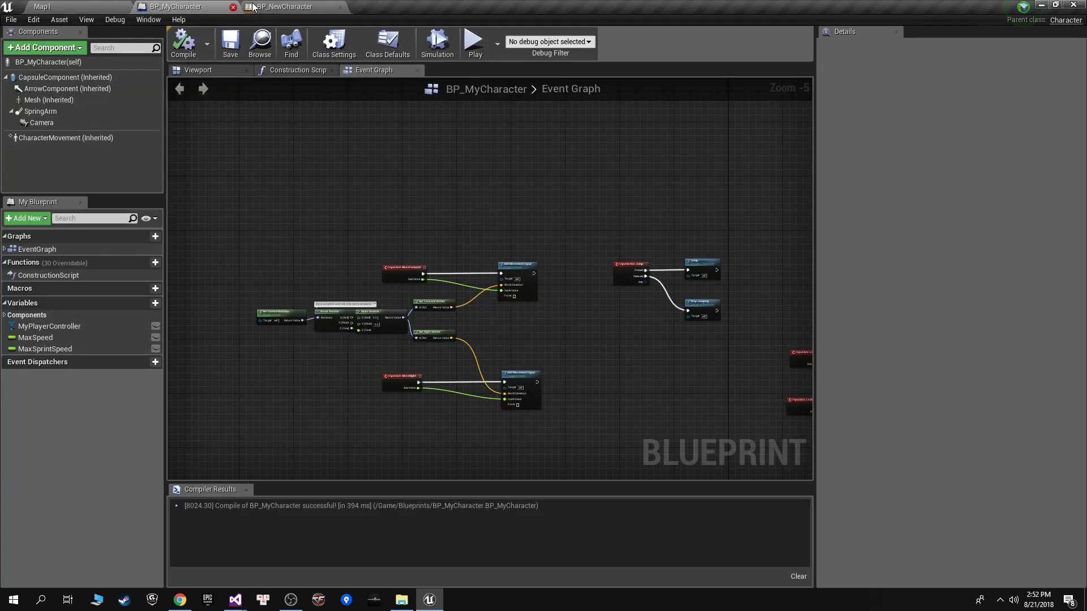
{"action": "left_click", "coordinate": [294, 6]}
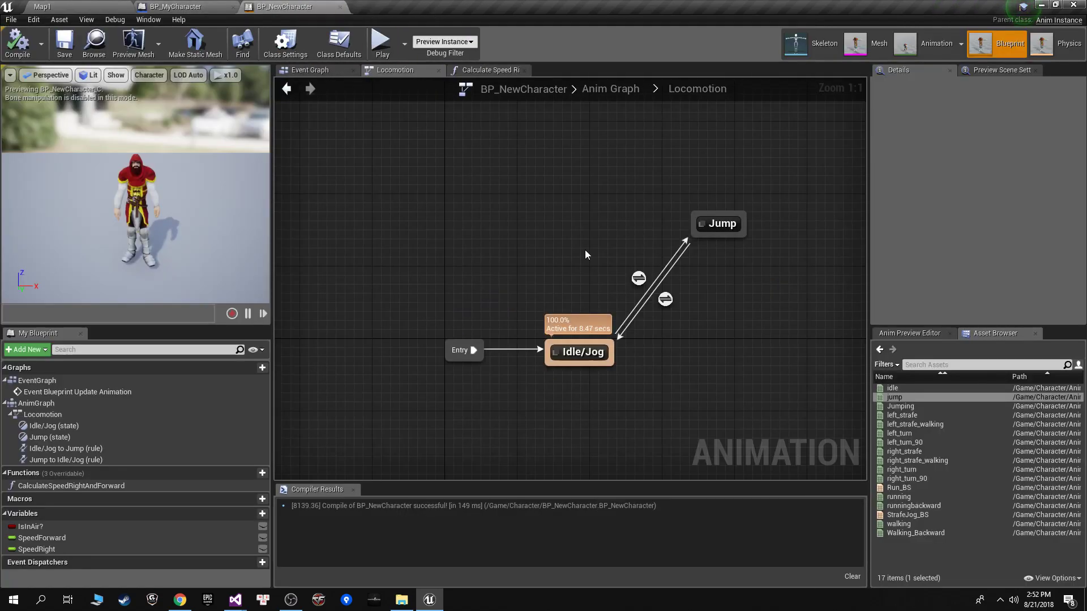
{"action": "left_click", "coordinate": [68, 6]}
{"action": "left_click", "coordinate": [186, 5]}
{"action": "left_click", "coordinate": [55, 137]}
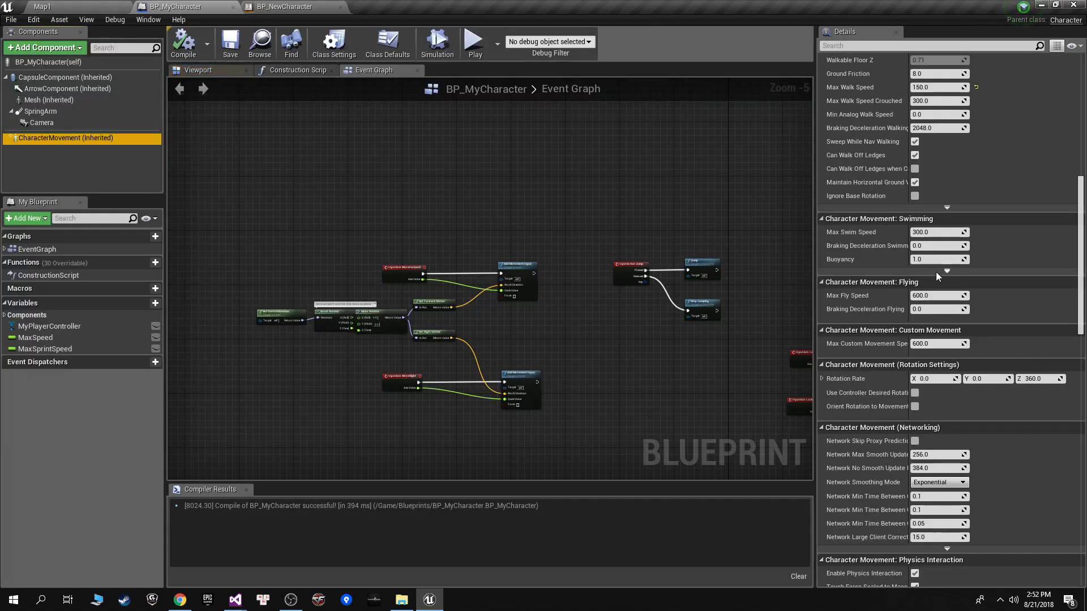
{"action": "scroll", "coordinate": [982, 317], "scroll_direction": "up", "scroll_amount": 5}
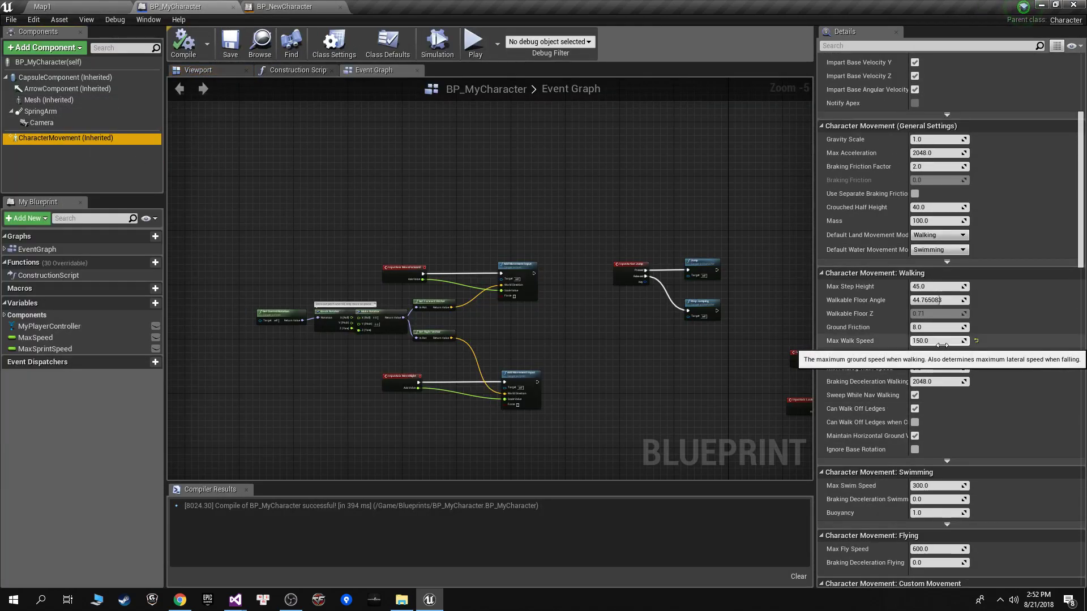
{"action": "scroll", "coordinate": [941, 341], "scroll_direction": "up", "scroll_amount": 5}
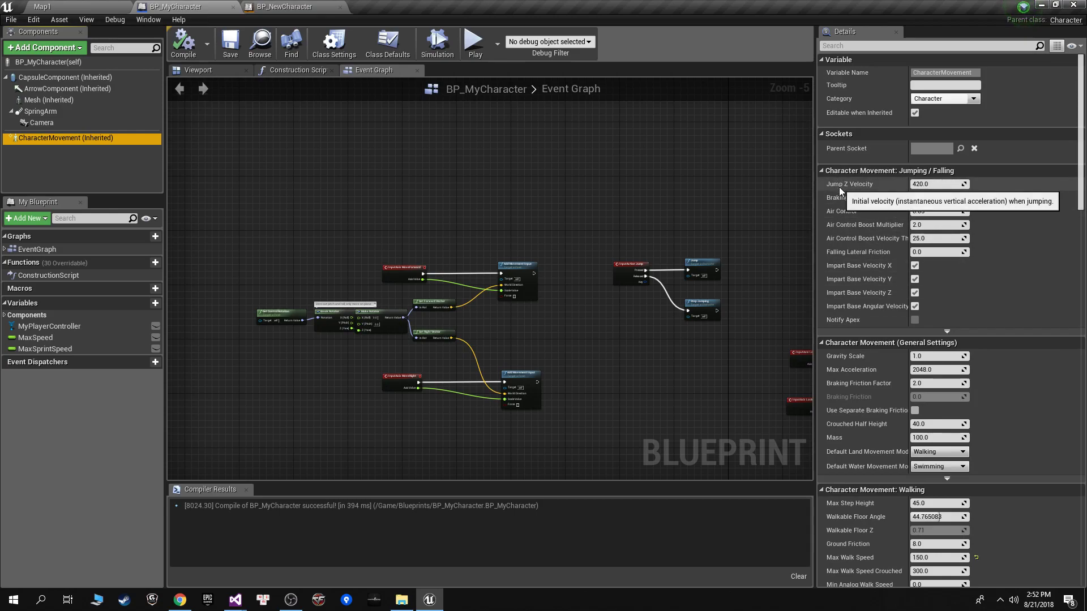
Step: Change Jump Z Velocity from 420 to 200, compile, and return to Map1
{"action": "left_click", "coordinate": [922, 185]}
{"action": "type", "text": "200"}
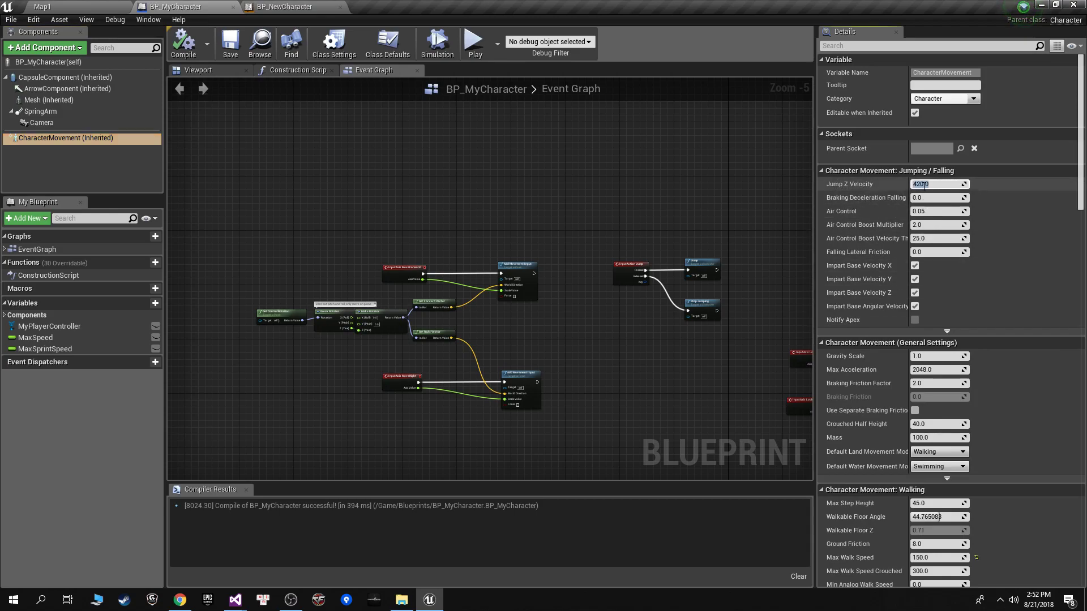
{"action": "left_click", "coordinate": [183, 44]}
{"action": "left_click", "coordinate": [79, 6]}
Step: Play Map1 and test the lower 200 jump standing still and while running forward
{"action": "left_click", "coordinate": [564, 41]}
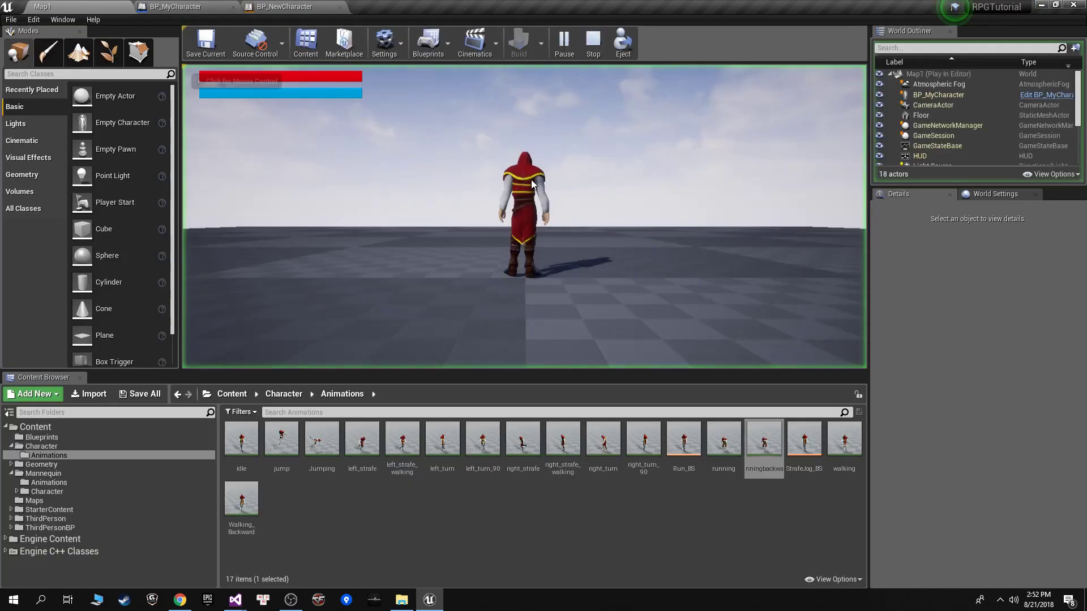
{"action": "key", "text": "space"}
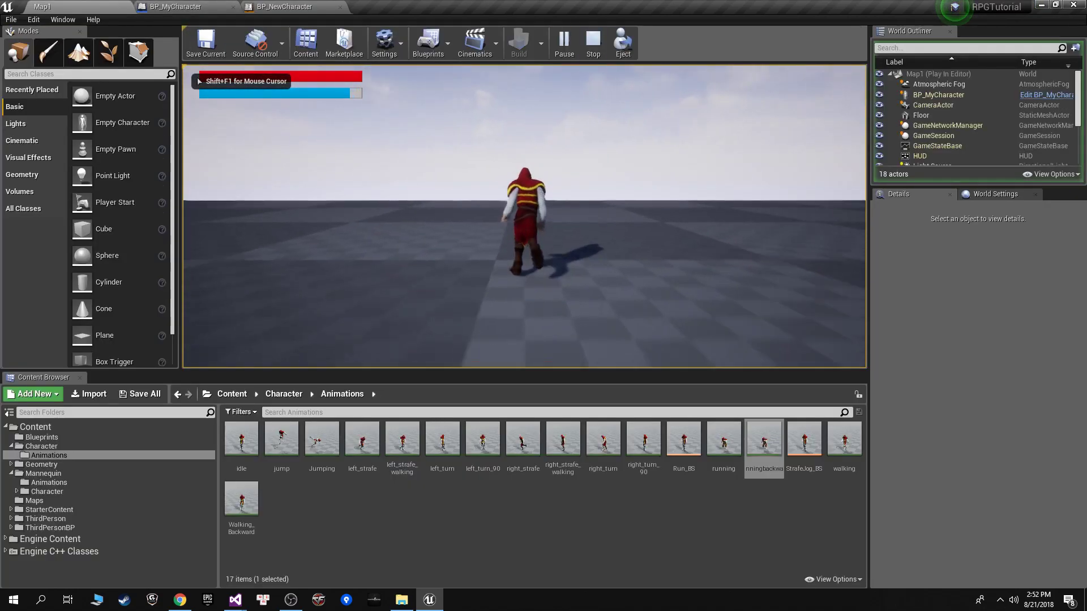
{"action": "key", "text": "space"}
{"action": "key", "text": "space"}
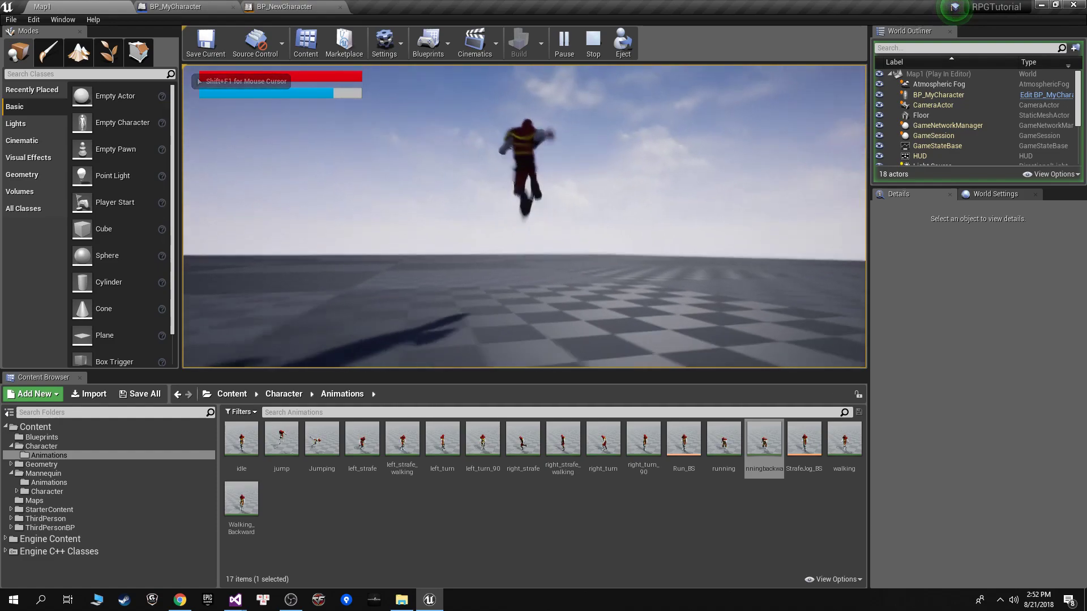
{"action": "key", "text": "w"}
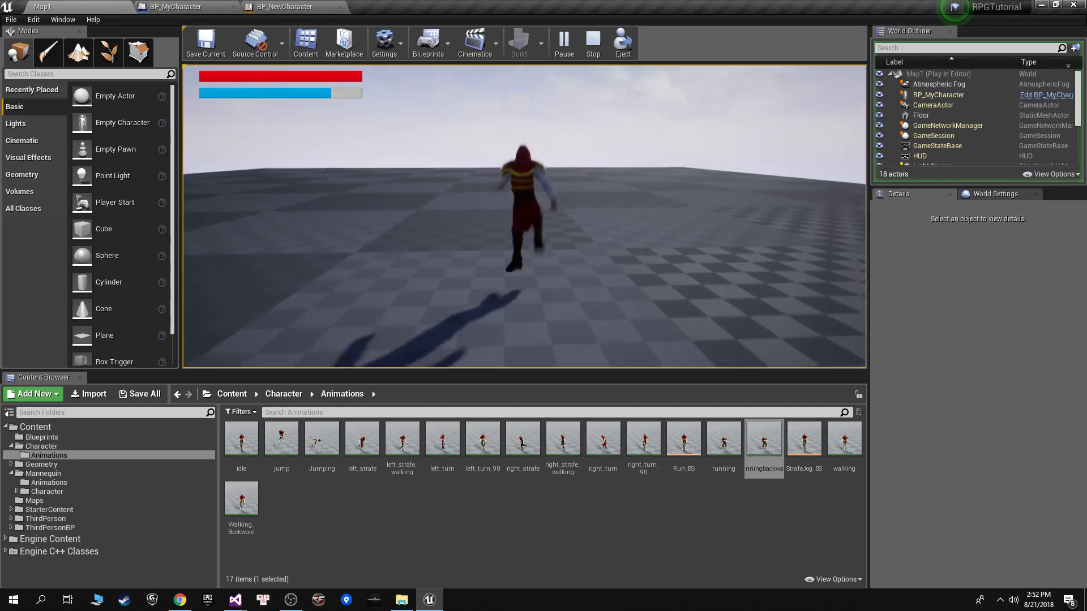
{"action": "key", "text": "space"}
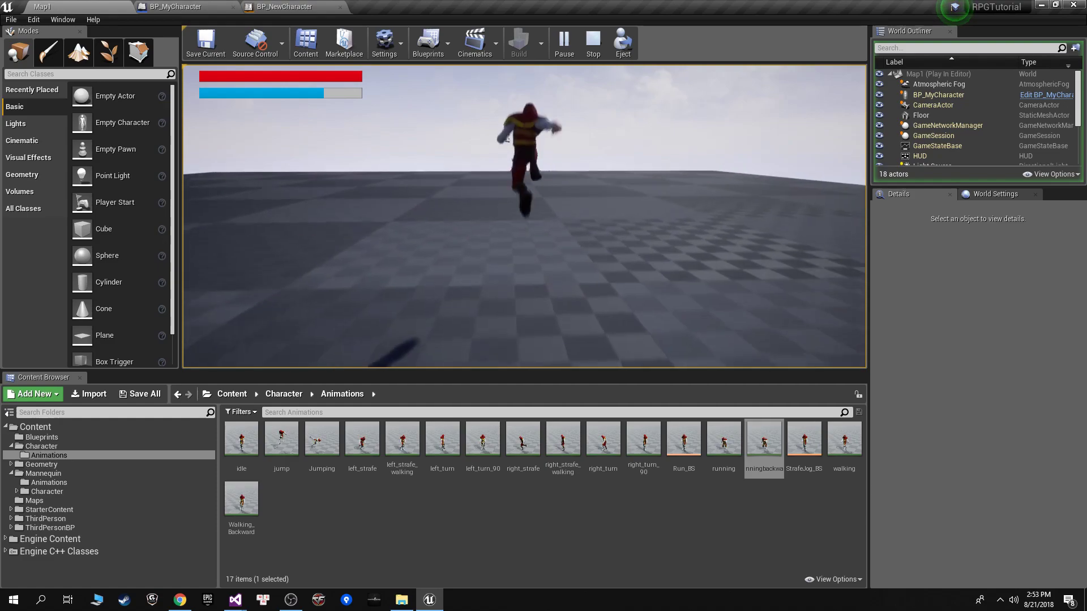
Step: Stop play and review BP_NewCharacter's Anim Graph and its Calculate Speed Right and Forward function
{"action": "key", "text": "Escape"}
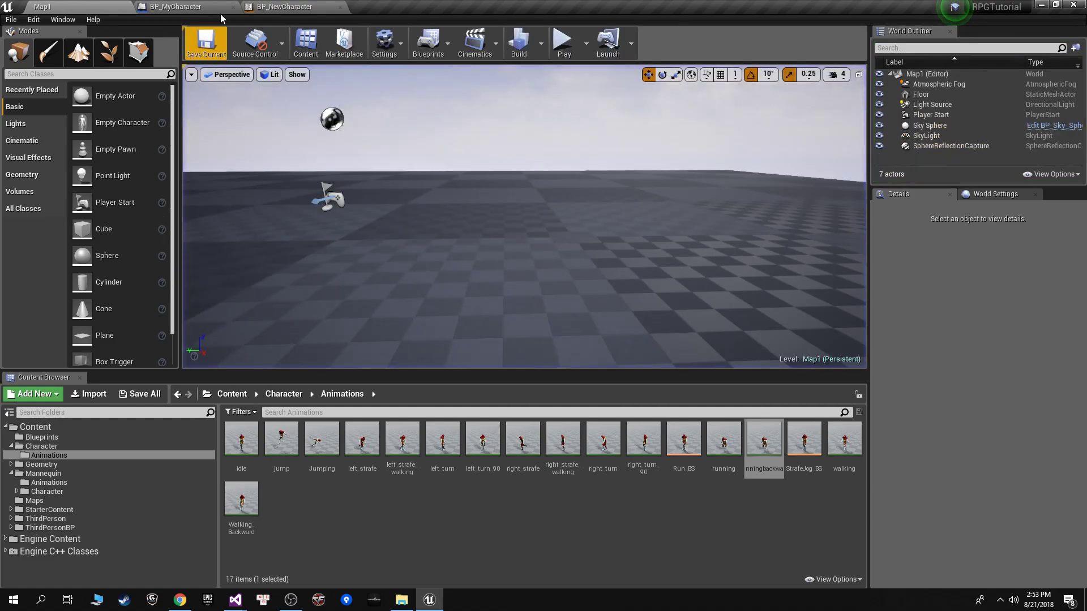
{"action": "left_click", "coordinate": [283, 6]}
{"action": "left_click", "coordinate": [609, 90]}
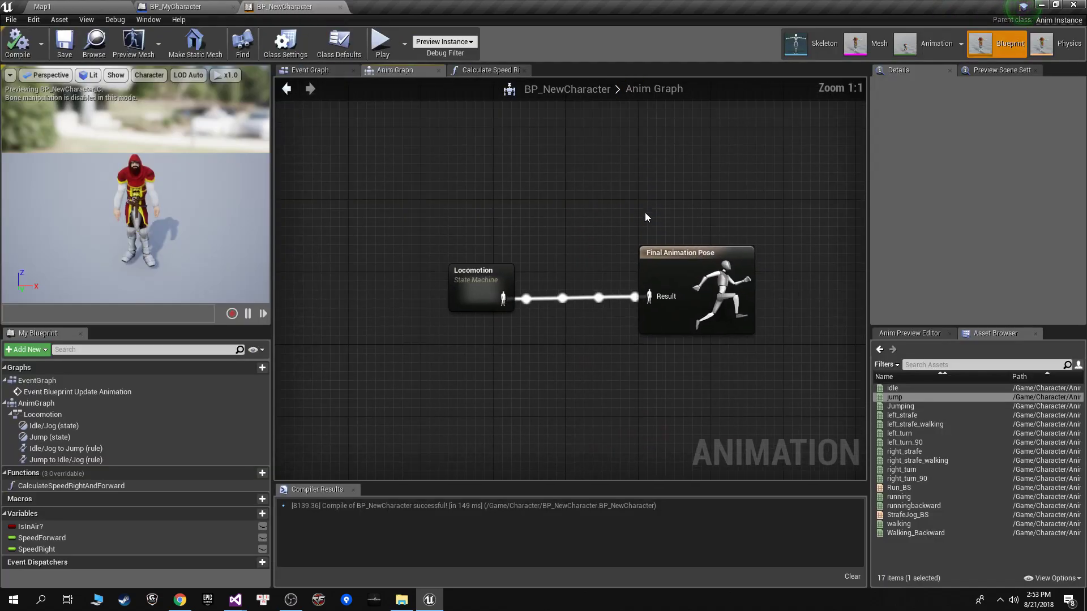
{"action": "left_click", "coordinate": [490, 70]}
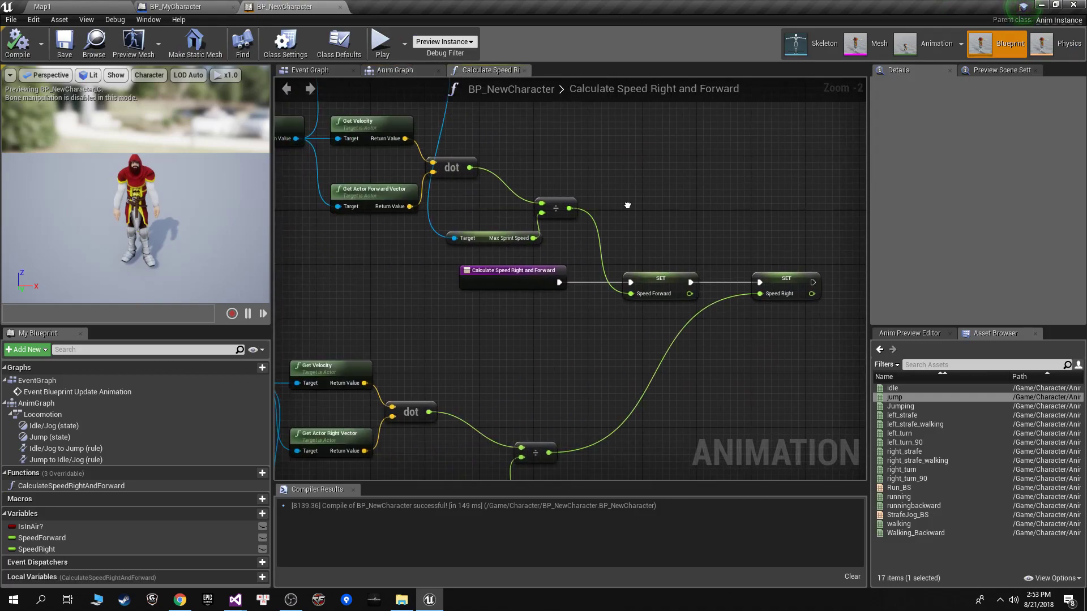
{"action": "scroll", "coordinate": [573, 297], "scroll_direction": "down", "scroll_amount": 3}
{"action": "right_click_drag", "start_coordinate": [560, 310], "coordinate": [544, 388]}
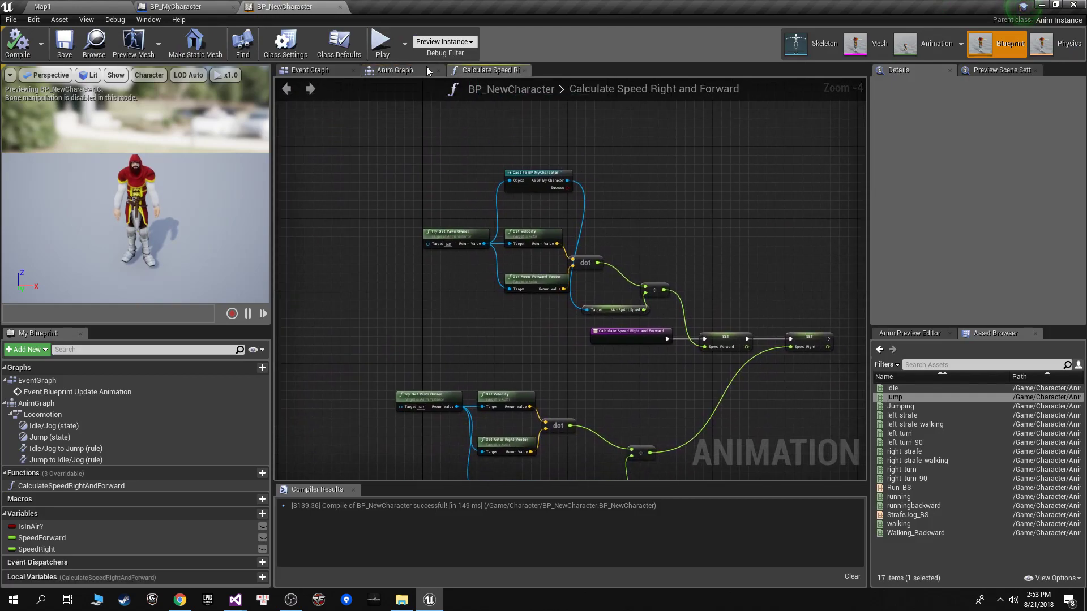
{"action": "left_click", "coordinate": [383, 72]}
Step: Look over BP_NewCharacter's Set IsInAir nodes and flip between the BP_MyCharacter, Map1 and animation tabs
{"action": "left_click", "coordinate": [323, 75]}
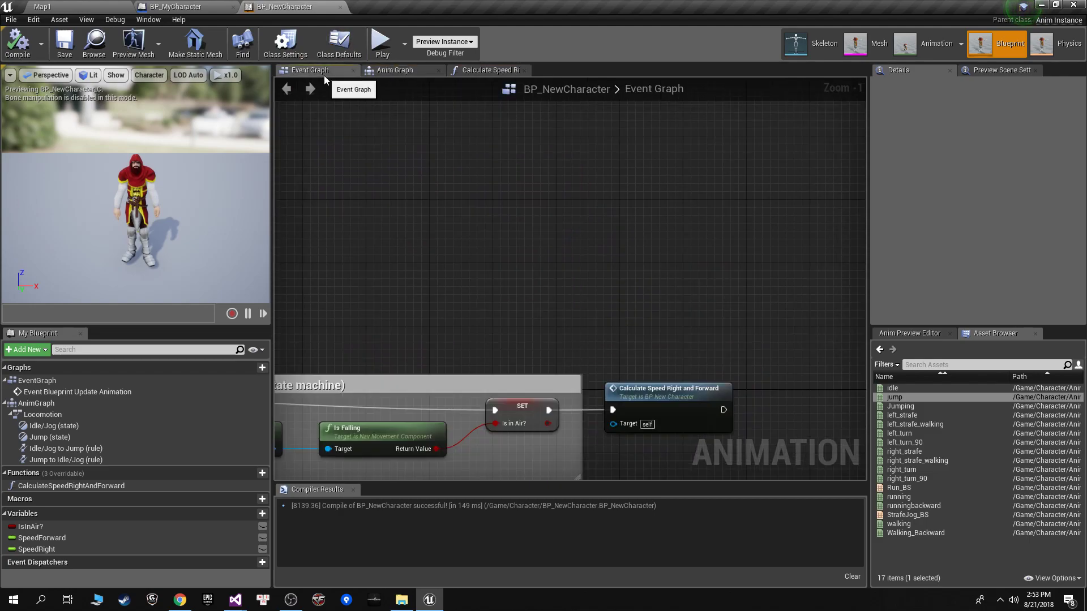
{"action": "right_click_drag", "start_coordinate": [441, 294], "coordinate": [549, 226]}
{"action": "scroll", "coordinate": [549, 226], "scroll_direction": "down", "scroll_amount": 1}
{"action": "left_click", "coordinate": [209, 7]}
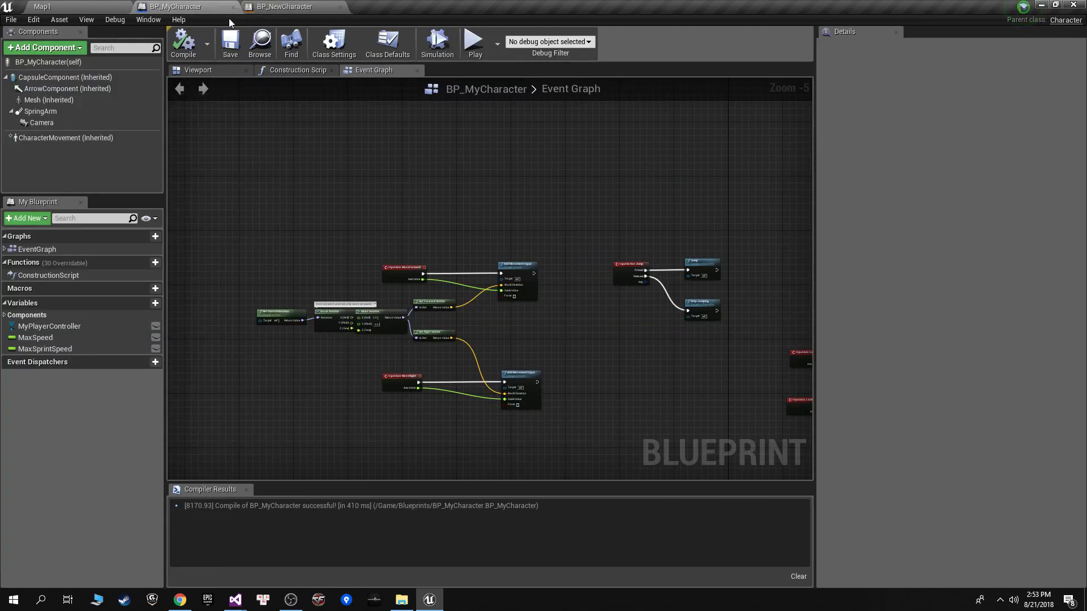
{"action": "left_click", "coordinate": [282, 10]}
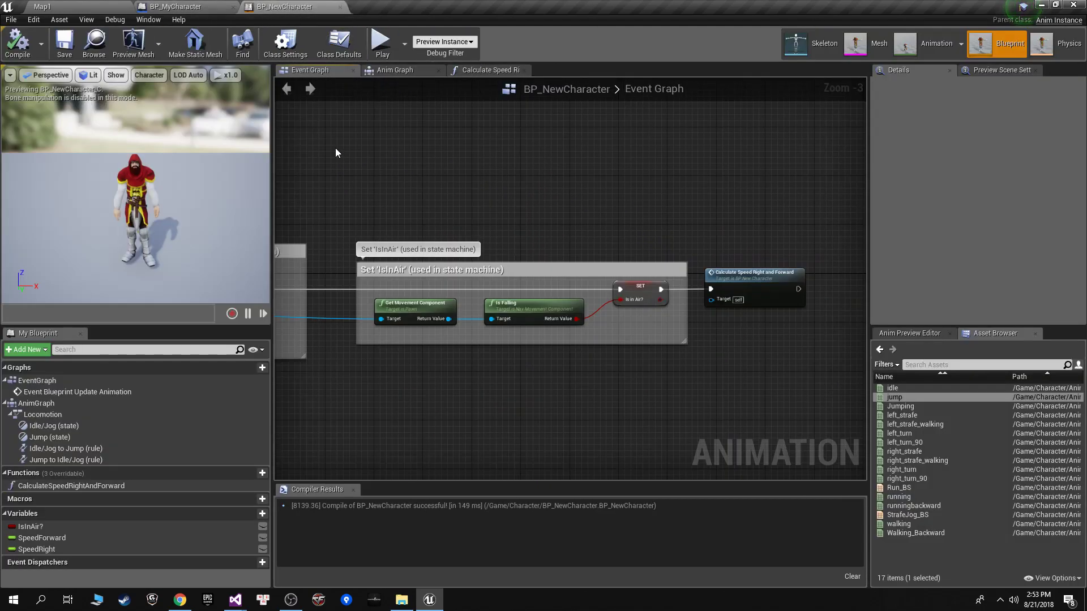
{"action": "left_click", "coordinate": [176, 6]}
{"action": "left_click", "coordinate": [42, 6]}
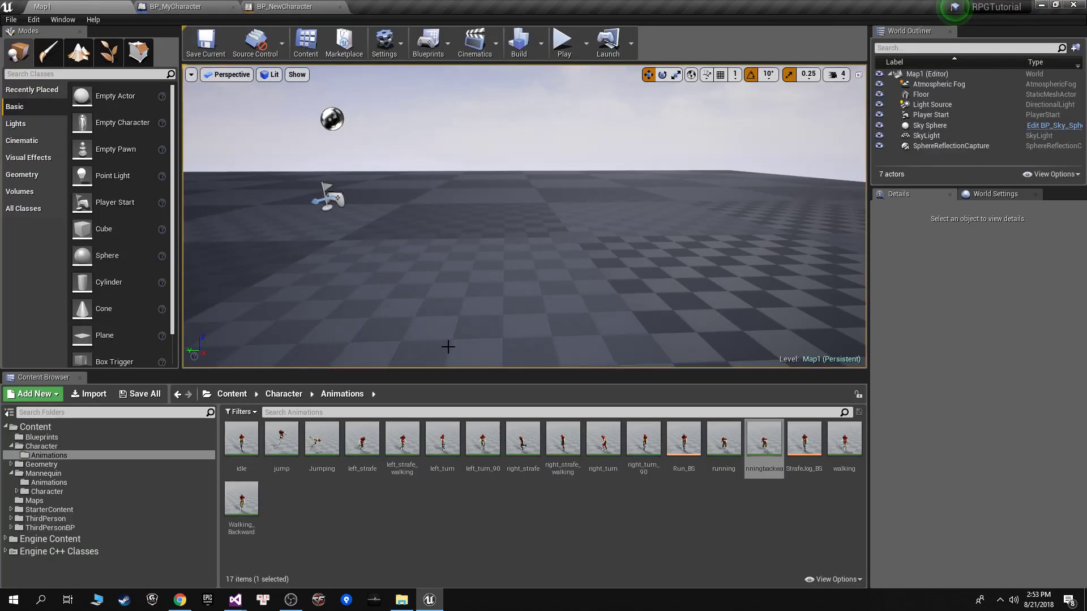
{"action": "left_click", "coordinate": [193, 5]}
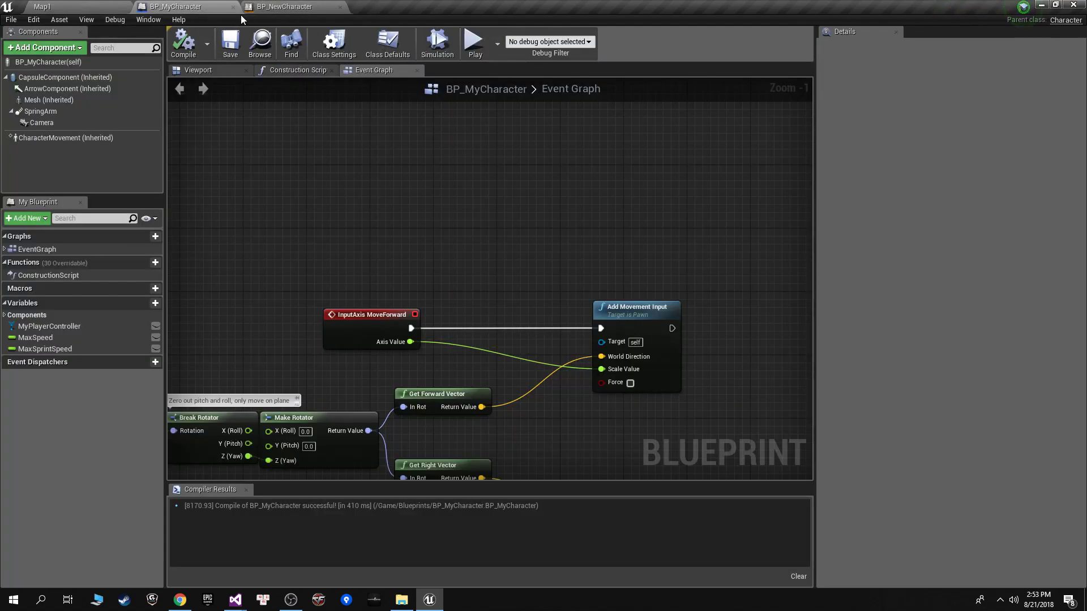
{"action": "left_click", "coordinate": [108, 5]}
{"action": "left_click", "coordinate": [266, 6]}
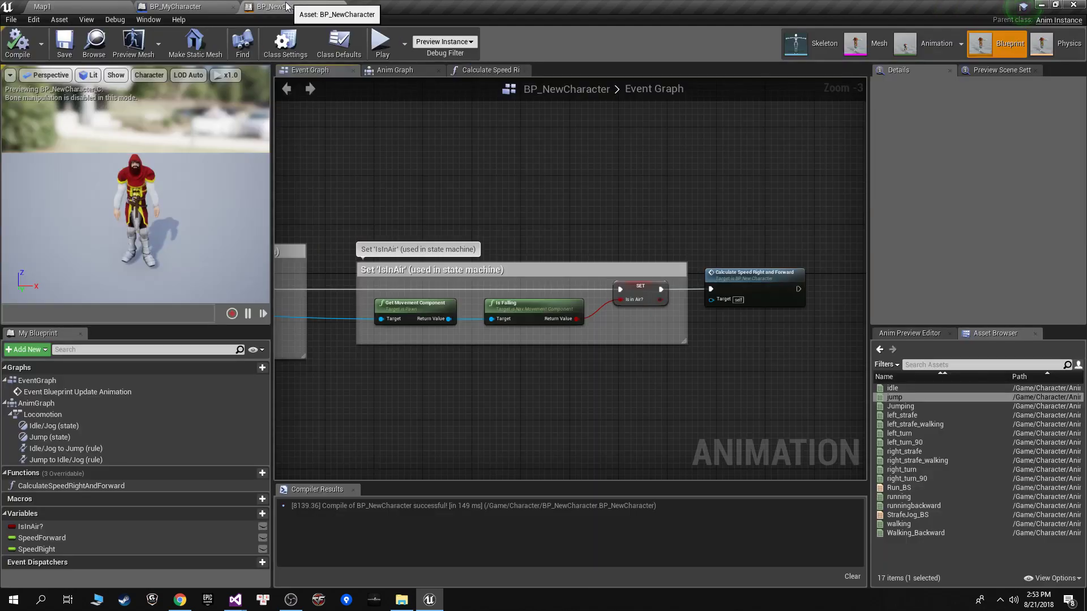
{"action": "left_click", "coordinate": [214, 5]}
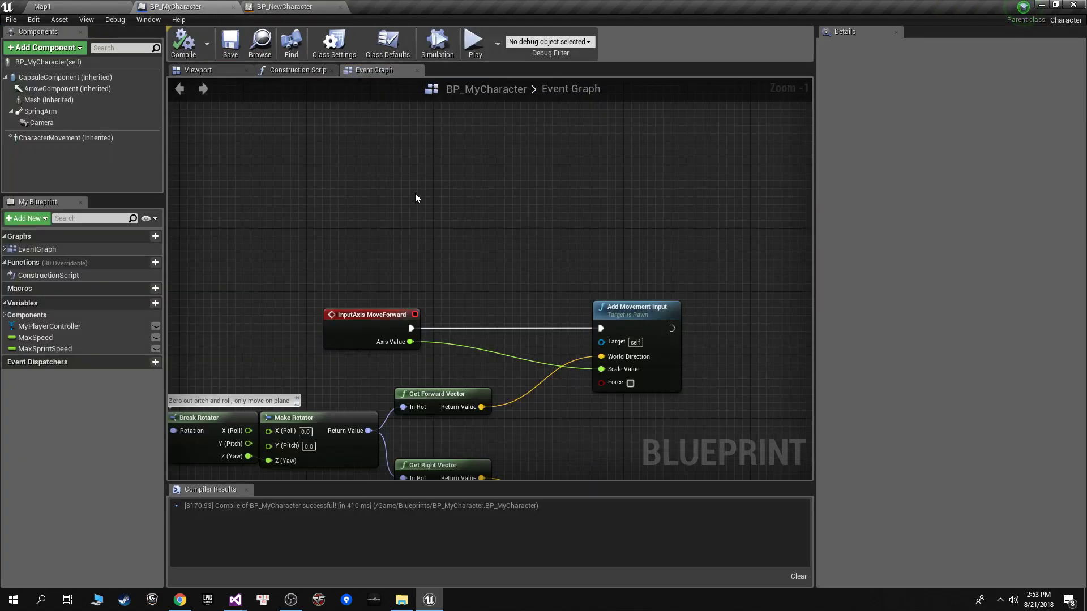
Step: Inspect BP_MyCharacter's MoveForward and MoveRight input chains and Break Rotator node
{"action": "right_click_drag", "start_coordinate": [415, 198], "coordinate": [593, 228]}
{"action": "scroll", "coordinate": [606, 392], "scroll_direction": "down", "scroll_amount": 2}
{"action": "scroll", "coordinate": [436, 275], "scroll_direction": "up", "scroll_amount": 4}
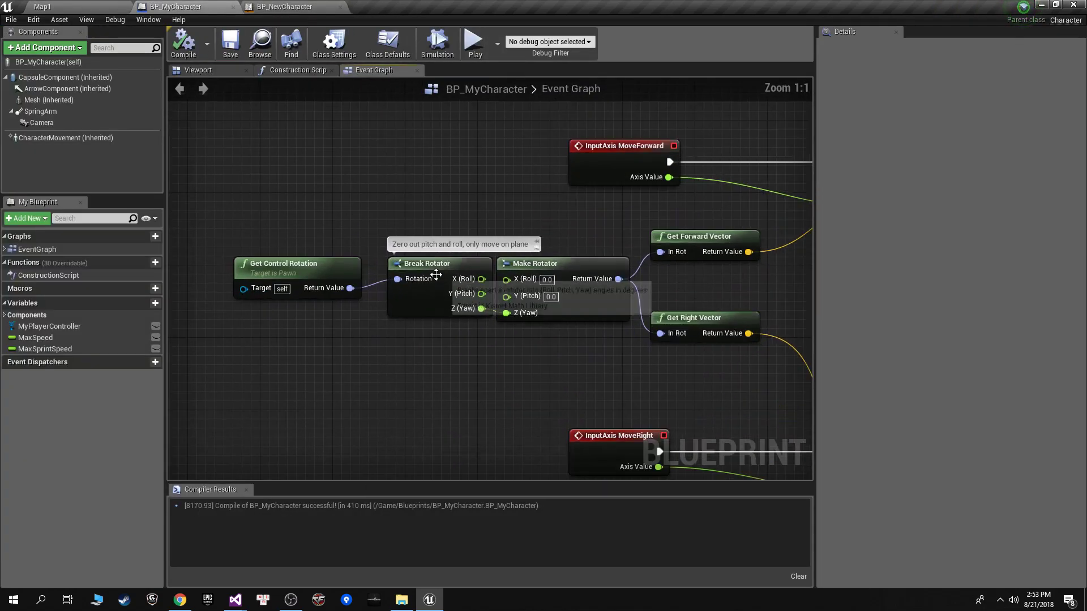
{"action": "left_click", "coordinate": [436, 274]}
{"action": "right_click_drag", "start_coordinate": [573, 320], "coordinate": [271, 274]}
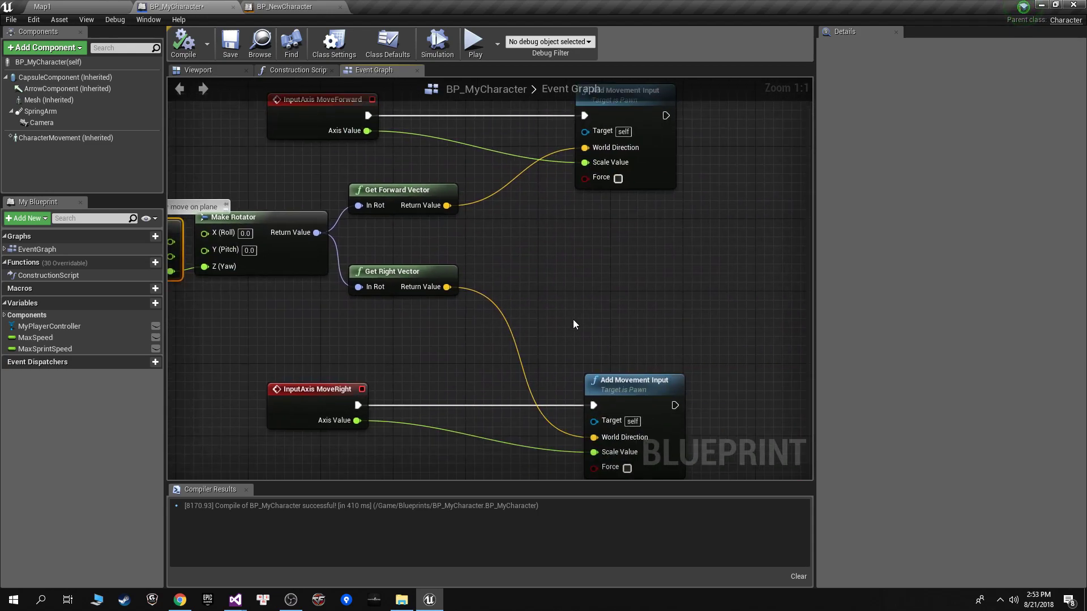
{"action": "right_click_drag", "start_coordinate": [573, 324], "coordinate": [523, 412]}
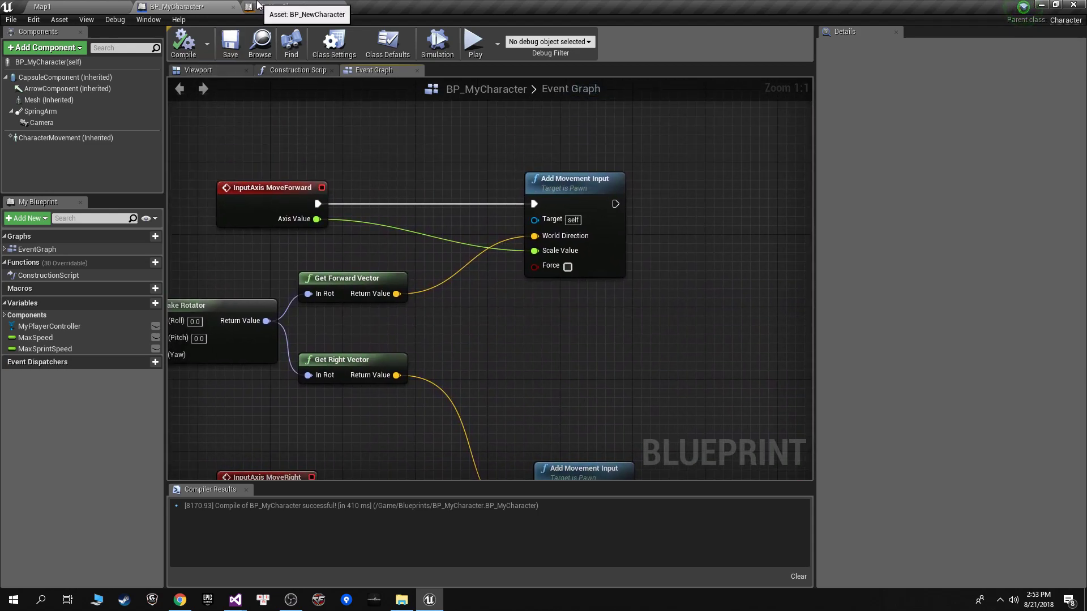
Step: Check BP_NewCharacter's IsValid check, ending on the Calculate Speed Right and Forward function
{"action": "left_click", "coordinate": [283, 6]}
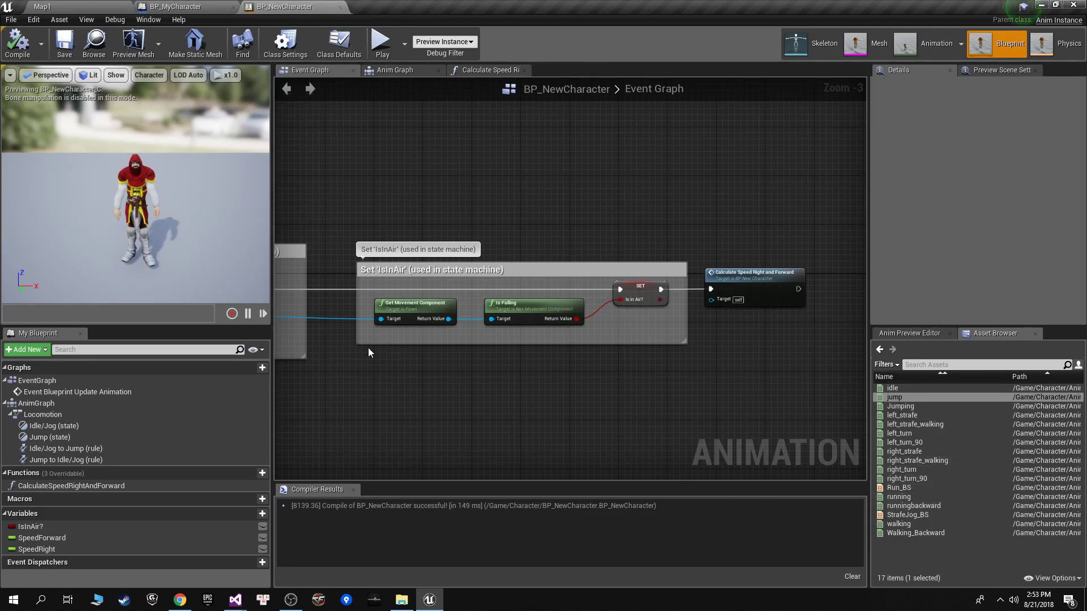
{"action": "right_click_drag", "start_coordinate": [368, 352], "coordinate": [533, 380]}
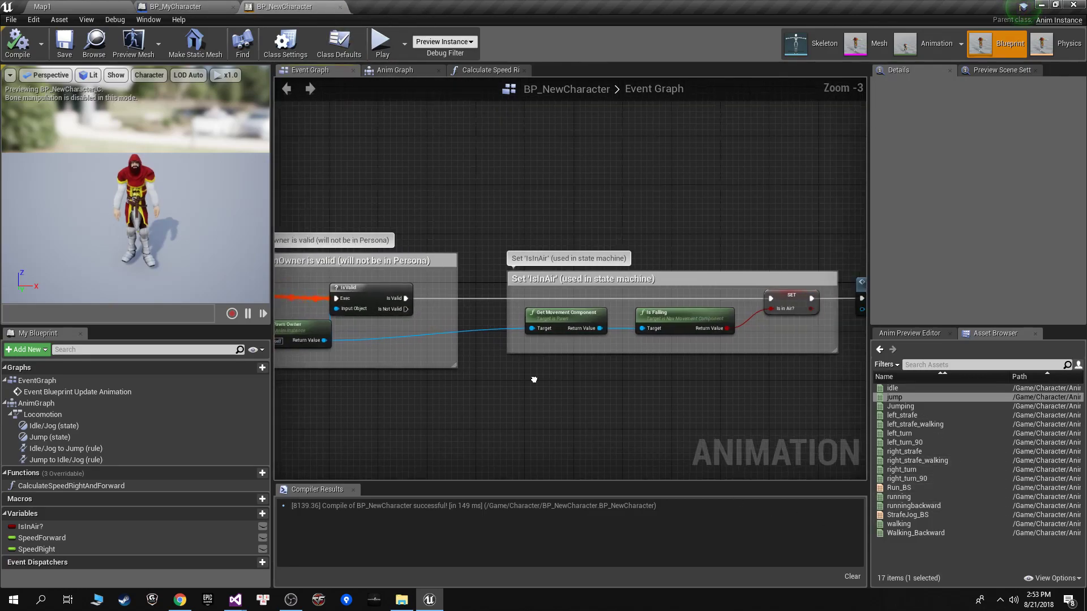
{"action": "scroll", "coordinate": [668, 397], "scroll_direction": "up", "scroll_amount": 2}
{"action": "left_click", "coordinate": [430, 71]}
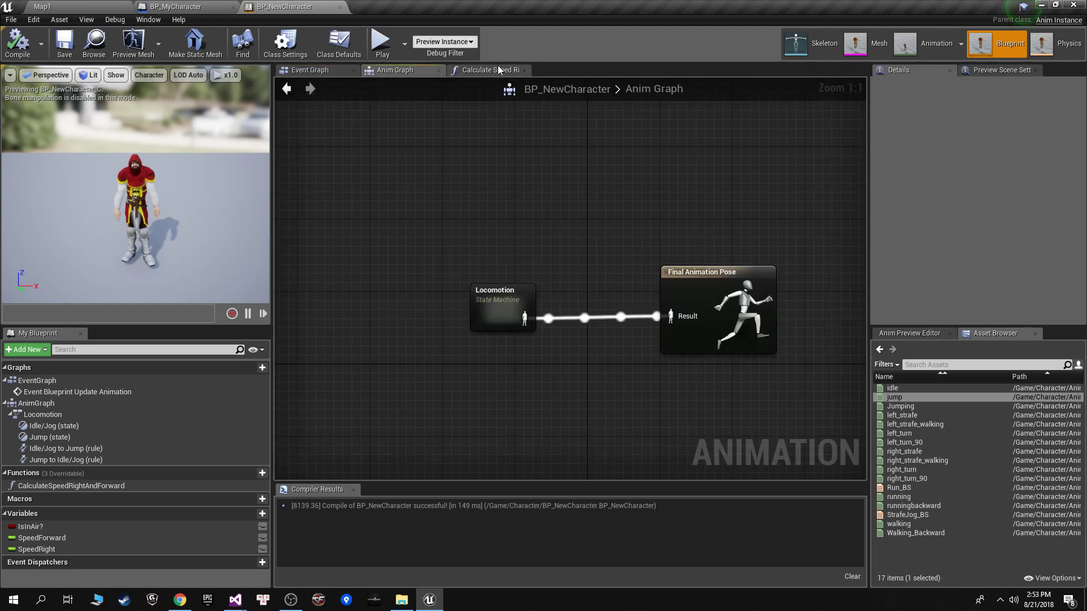
{"action": "left_click", "coordinate": [498, 69]}
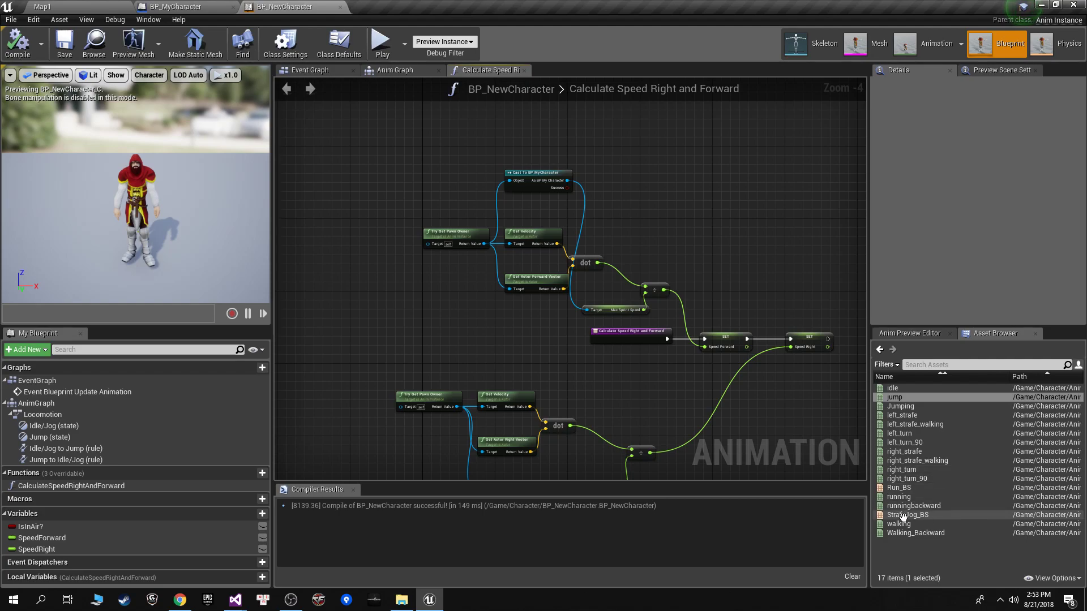
Step: Preview the left_turn_90 animation, orbiting behind the character, then close it
{"action": "double_click", "coordinate": [903, 442]}
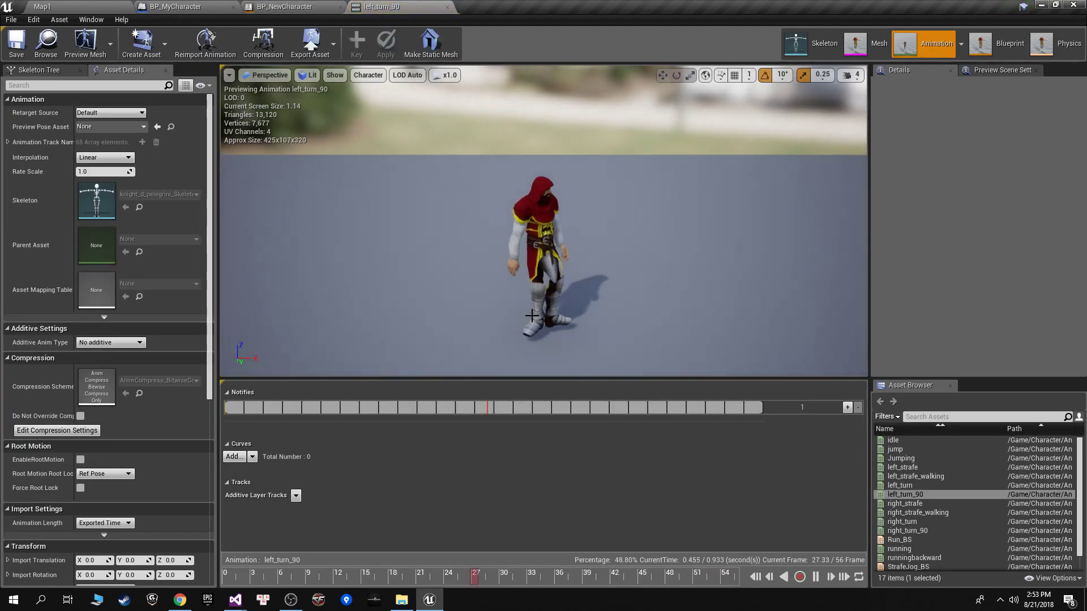
{"action": "left_click_drag", "start_coordinate": [532, 316], "coordinate": [531, 315]}
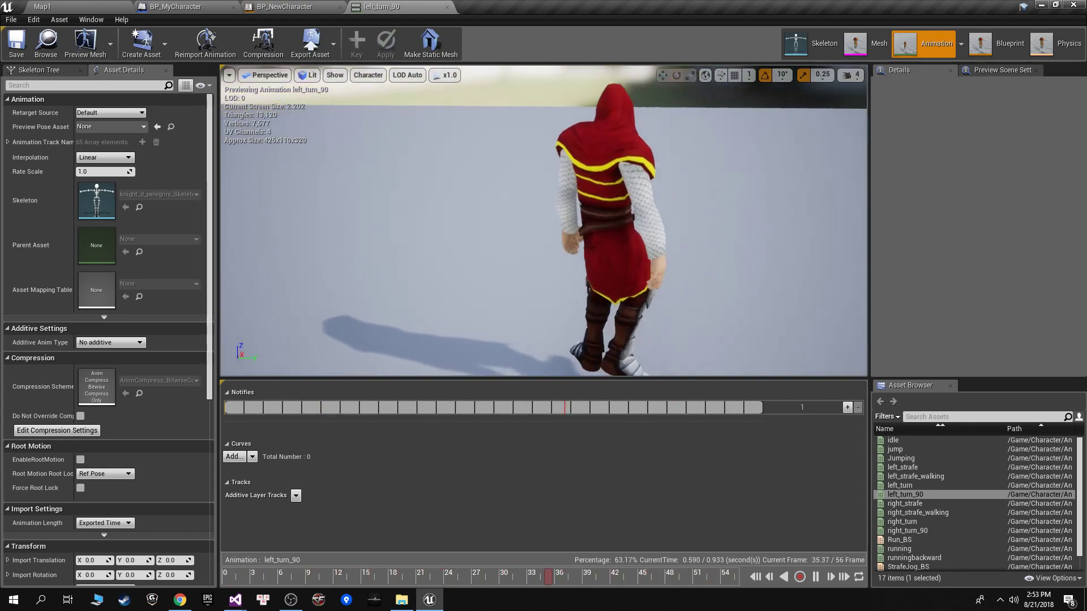
{"action": "left_click", "coordinate": [447, 7]}
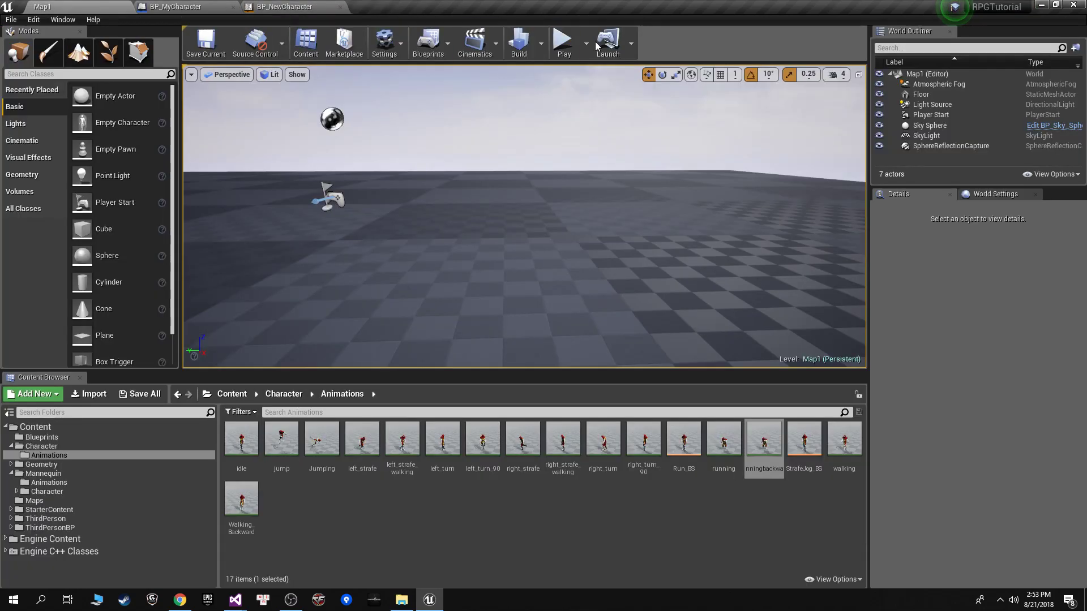
Step: Run another Map1 play test, stop it, and return to BP_NewCharacter
{"action": "left_click", "coordinate": [562, 41]}
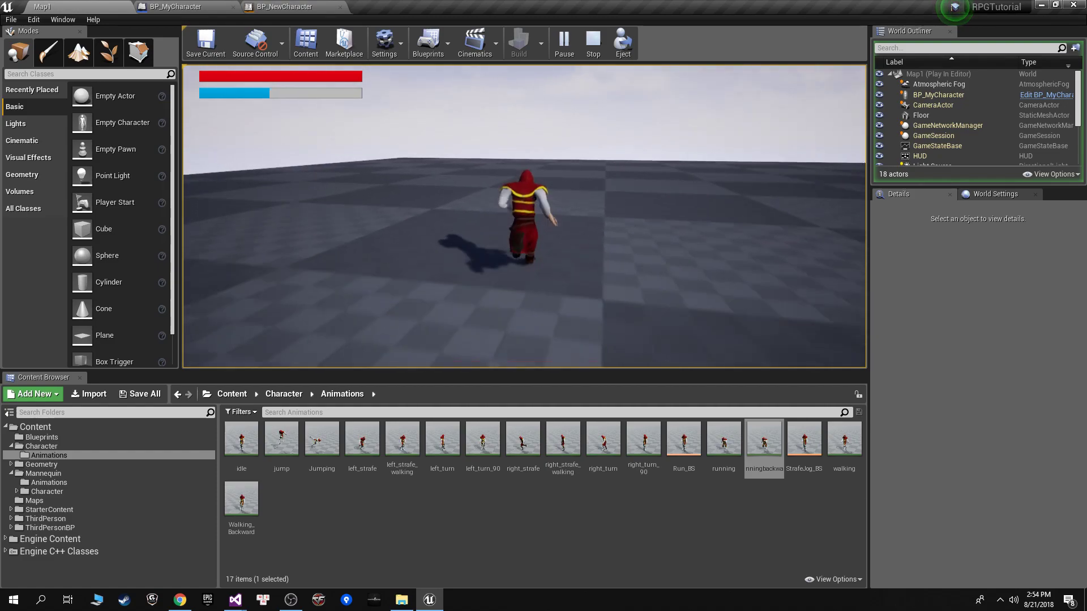
{"action": "key", "text": "Escape"}
{"action": "left_click", "coordinate": [286, 6]}
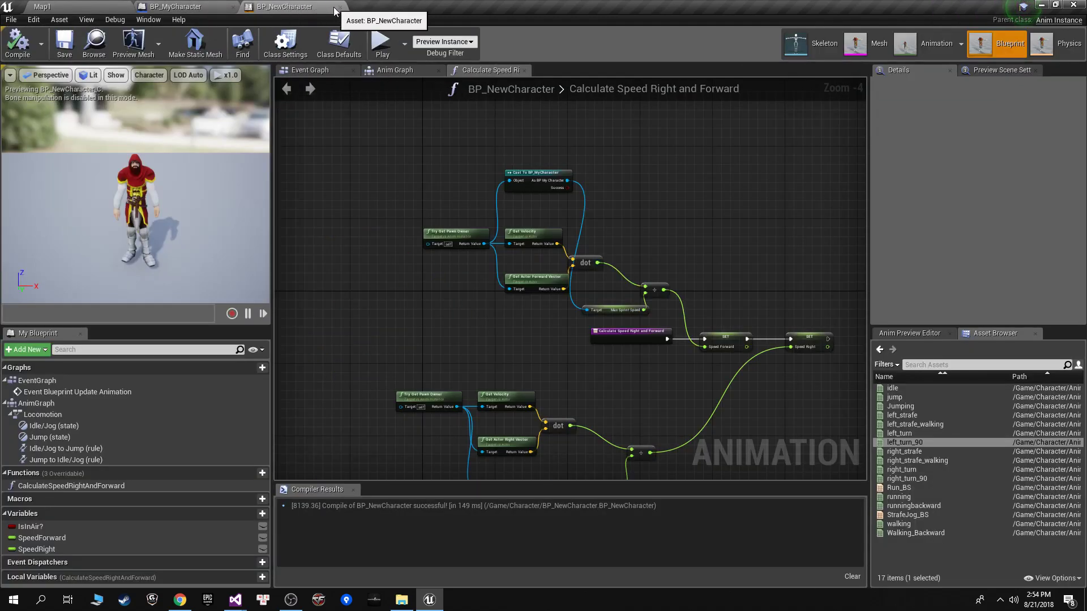
Step: Switch over to the OBS Studio window, cycling through open windows
{"action": "left_click", "coordinate": [281, 604]}
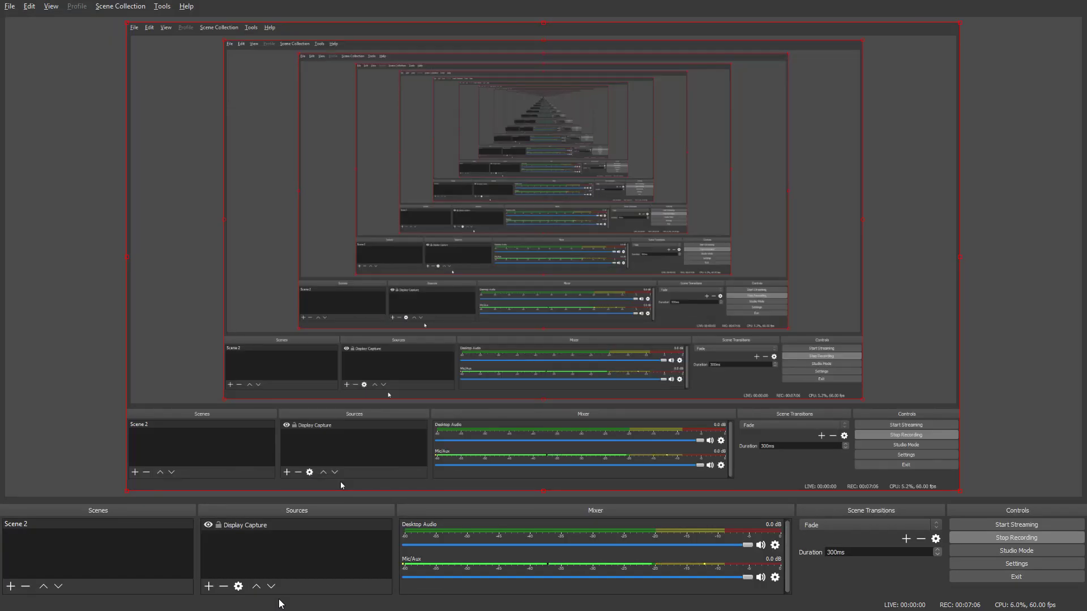
{"action": "key", "text": "alt+Tab"}
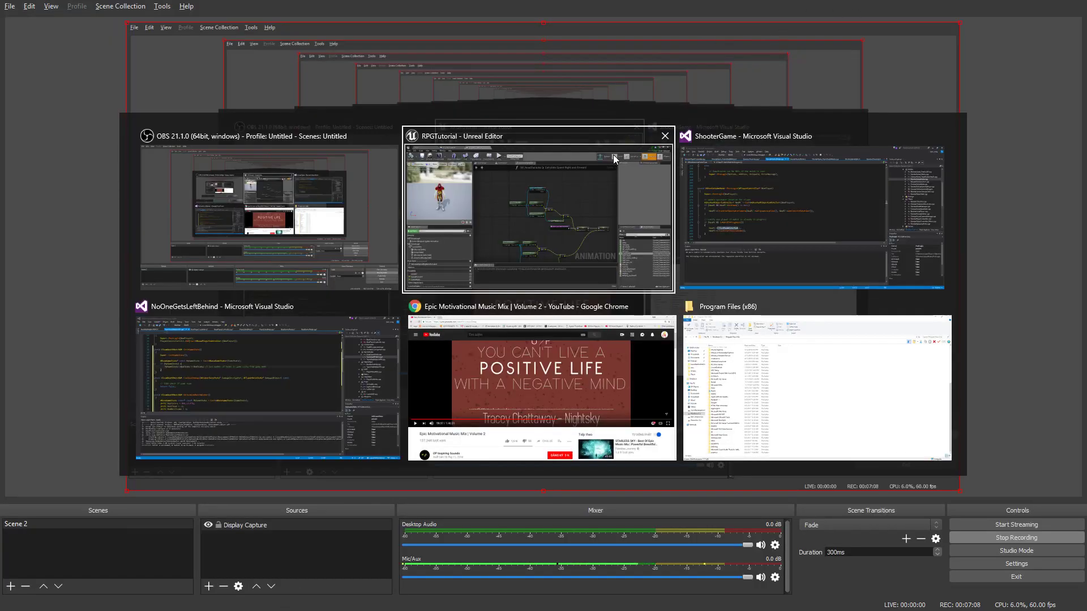
{"action": "key", "text": "alt+Tab"}
{"action": "key", "text": "alt+Tab"}
{"action": "key", "text": "alt+Tab"}
{"action": "key", "text": "alt+Tab"}
{"action": "key", "text": "alt+Tab"}
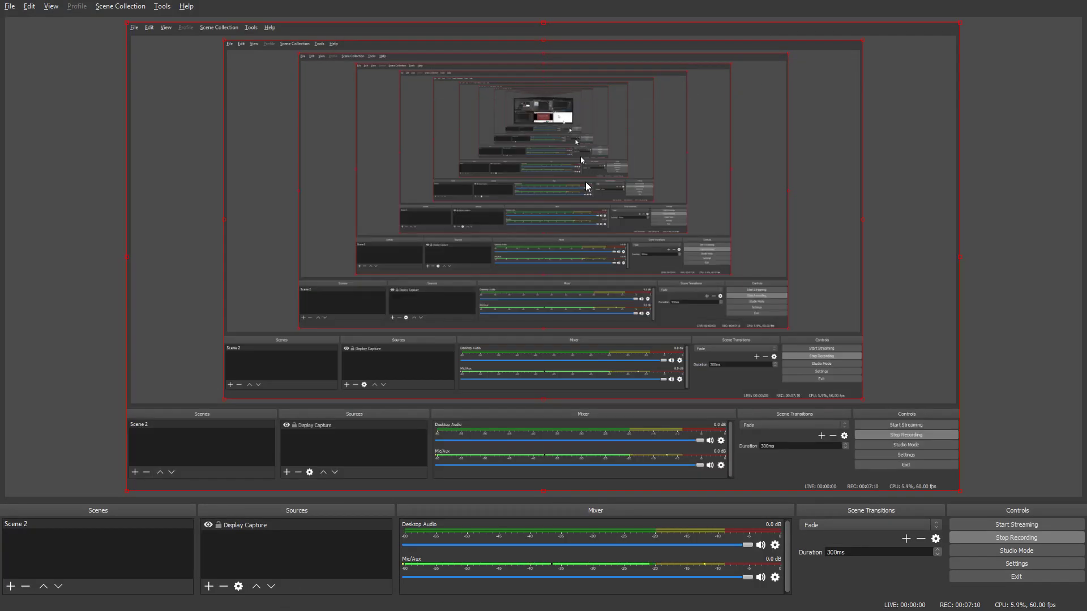
{"action": "key", "text": "alt+Tab"}
Step: Back in Unreal, review BP_MyCharacter's look input, BeginPlay, stamina Gate and Sprint nodes
{"action": "left_click", "coordinate": [532, 208]}
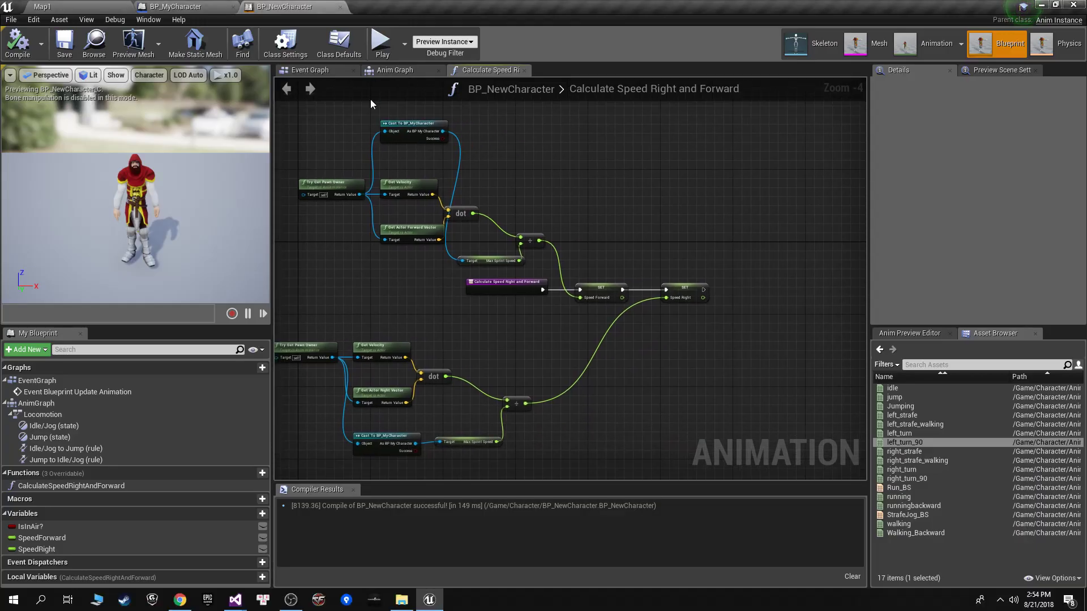
{"action": "left_click", "coordinate": [166, 5]}
{"action": "scroll", "coordinate": [541, 422], "scroll_direction": "down", "scroll_amount": 2}
{"action": "scroll", "coordinate": [542, 422], "scroll_direction": "down", "scroll_amount": 2}
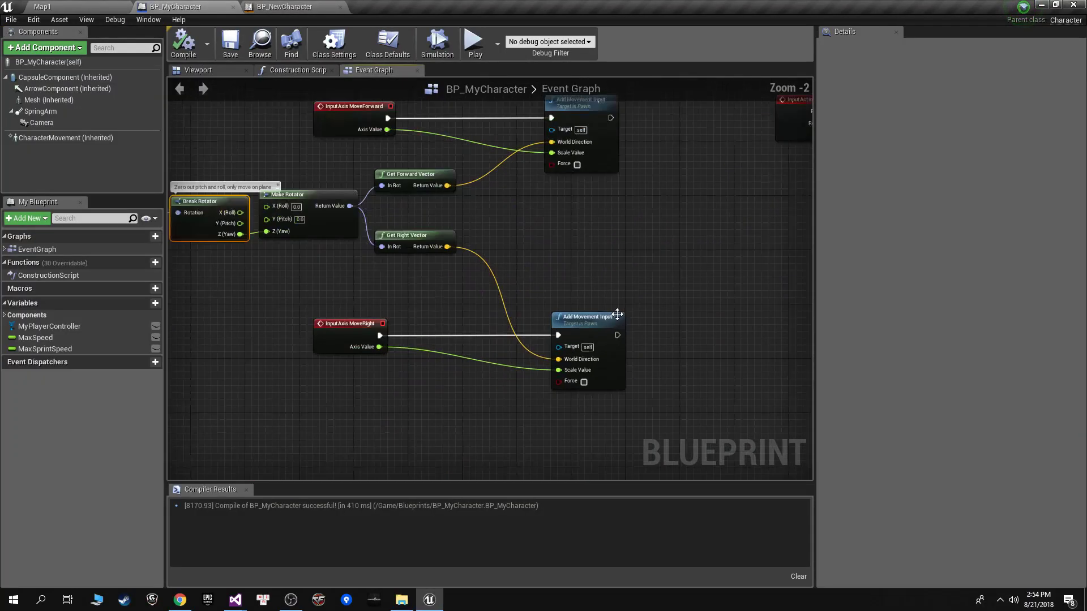
{"action": "right_click_drag", "start_coordinate": [310, 352], "coordinate": [368, 291]}
{"action": "right_click_drag", "start_coordinate": [629, 432], "coordinate": [565, 215]}
{"action": "scroll", "coordinate": [565, 215], "scroll_direction": "up", "scroll_amount": 1}
{"action": "right_click_drag", "start_coordinate": [241, 285], "coordinate": [636, 382]}
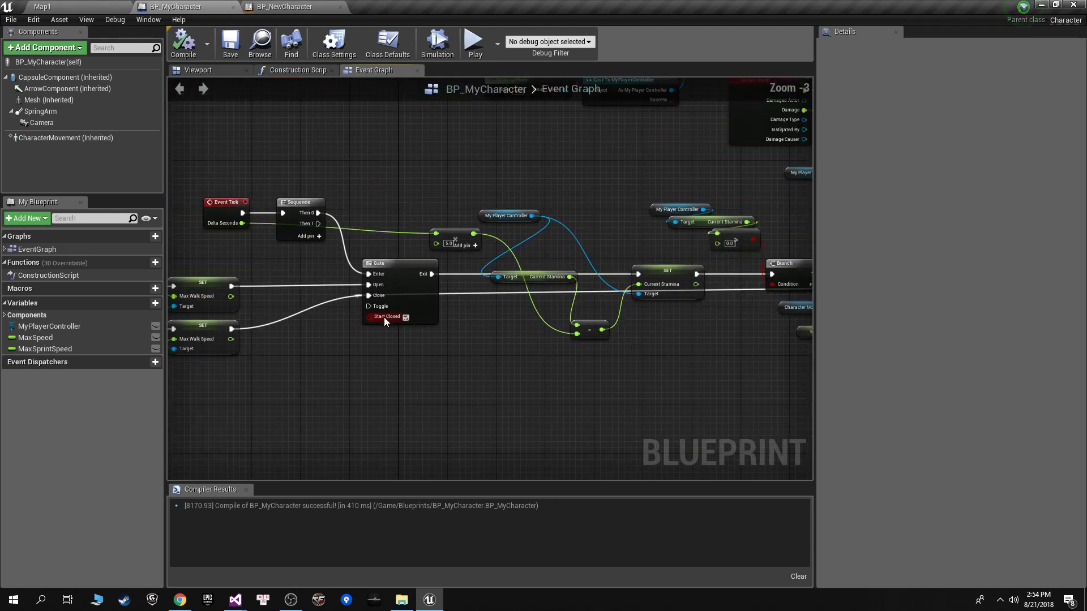
{"action": "right_click_drag", "start_coordinate": [392, 403], "coordinate": [572, 406]}
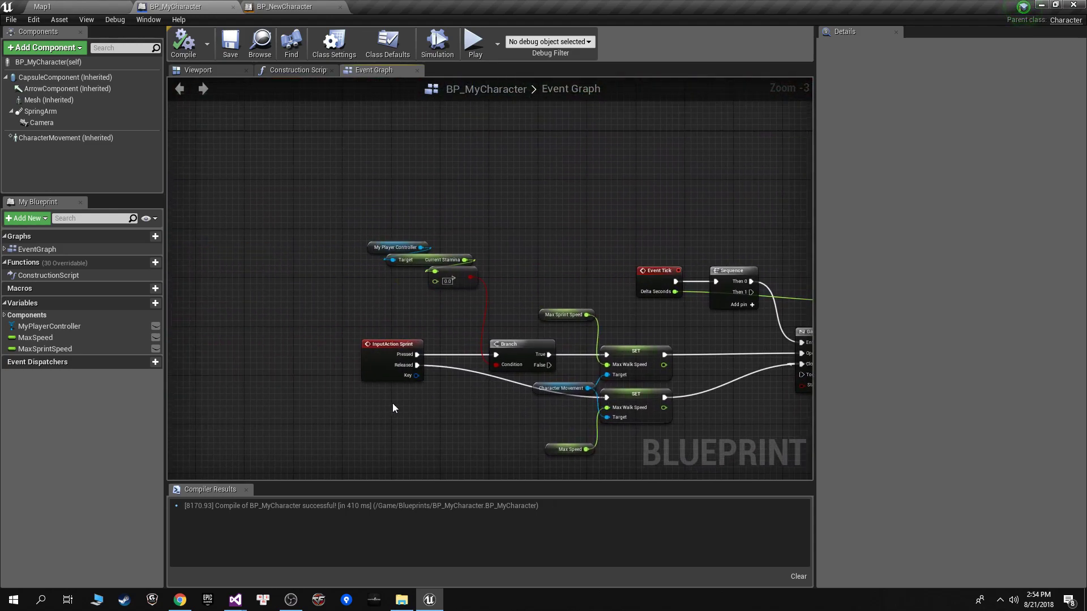
Step: On the Map1 tab, open the ThirdPersonBP > Blueprints folder in the Content Browser
{"action": "left_click", "coordinate": [95, 5]}
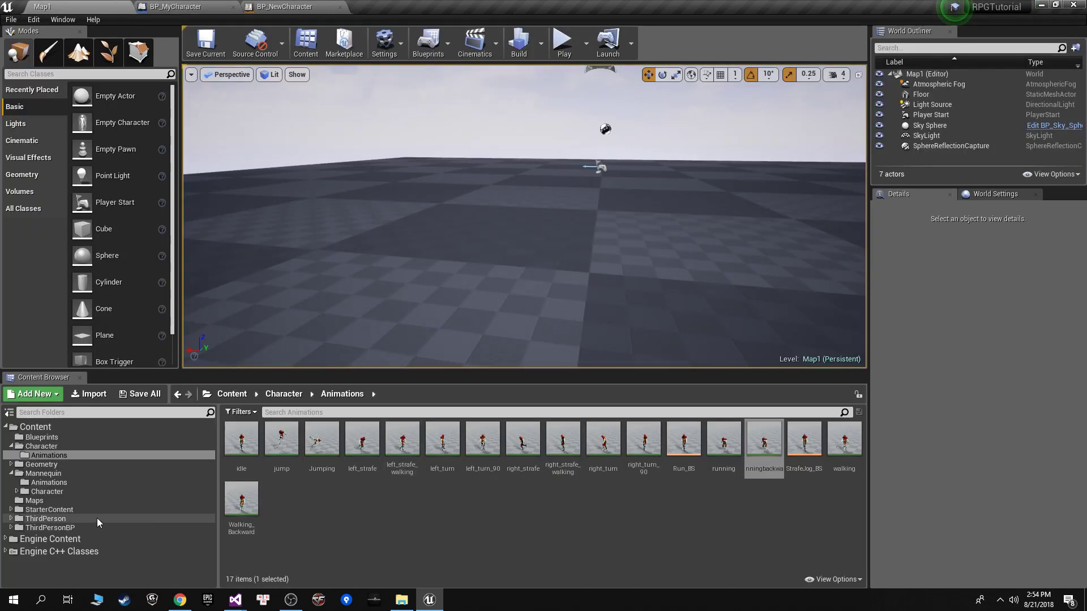
{"action": "left_click", "coordinate": [84, 529]}
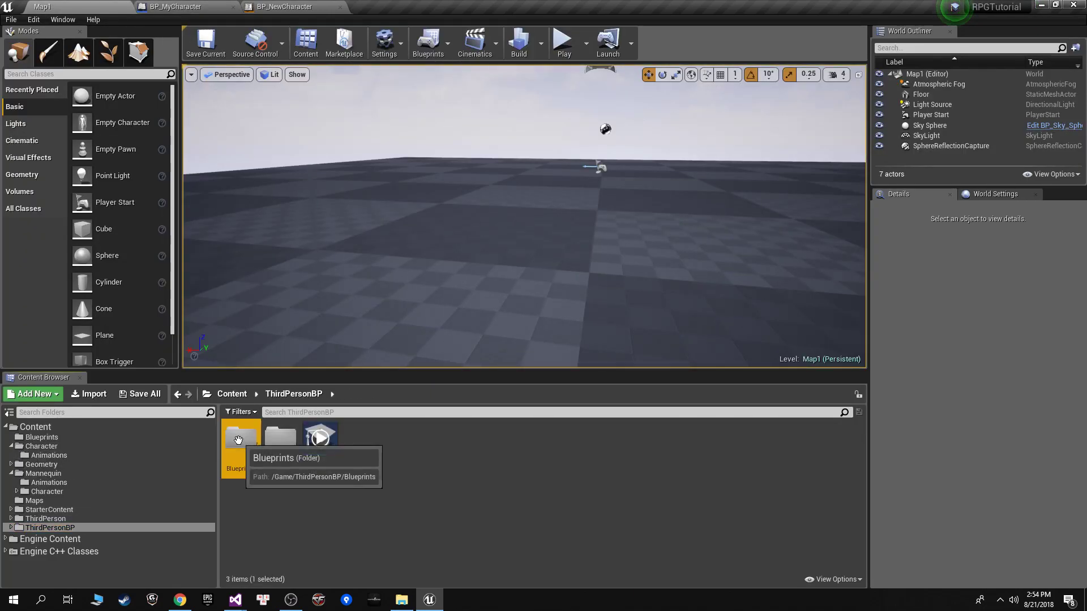
{"action": "double_click", "coordinate": [240, 439]}
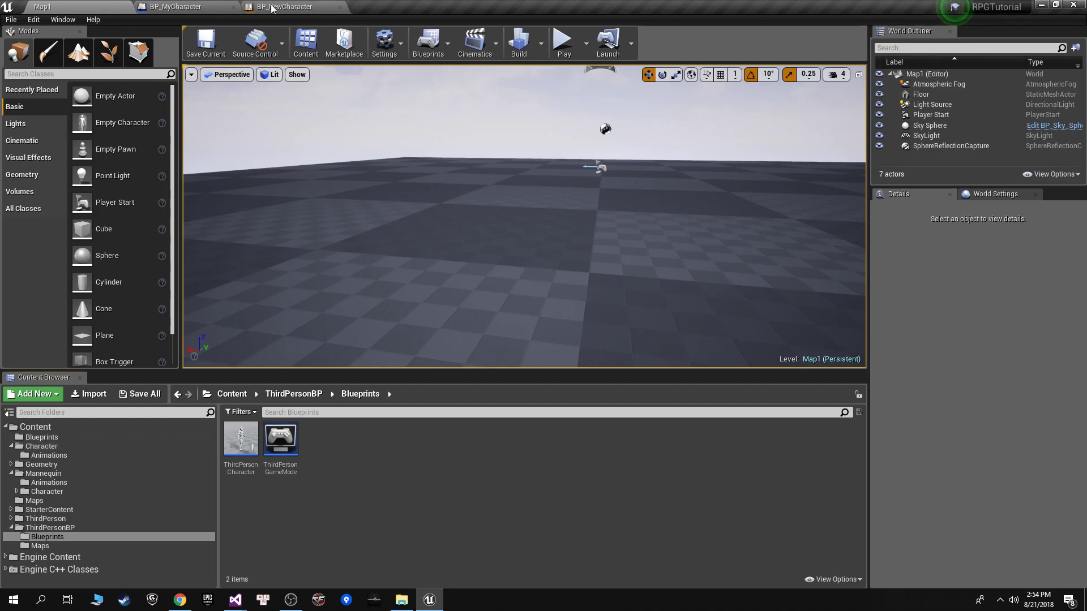
Step: Inspect BP_MyCharacter's MoveForward, MoveRight, Jump and look input nodes
{"action": "left_click", "coordinate": [166, 5]}
{"action": "scroll", "coordinate": [604, 334], "scroll_direction": "down", "scroll_amount": 2}
{"action": "mouse_move", "coordinate": [604, 333]}
{"action": "right_mouse_down"}
{"action": "mouse_move", "coordinate": [532, 290]}
{"action": "mouse_move", "coordinate": [650, 335]}
{"action": "mouse_move", "coordinate": [392, 331]}
{"action": "right_mouse_up"}
{"action": "scroll", "coordinate": [532, 290], "scroll_direction": "up", "scroll_amount": 3}
{"action": "scroll", "coordinate": [653, 335], "scroll_direction": "down", "scroll_amount": 2}
{"action": "mouse_move", "coordinate": [600, 358]}
{"action": "right_mouse_down"}
{"action": "mouse_move", "coordinate": [528, 410]}
{"action": "mouse_move", "coordinate": [347, 301]}
{"action": "right_mouse_up"}
Step: Inspect the BeginPlay damage binding, Event Tick, Branch and Gate nodes, then return to Map1
{"action": "scroll", "coordinate": [624, 413], "scroll_direction": "up", "scroll_amount": 1}
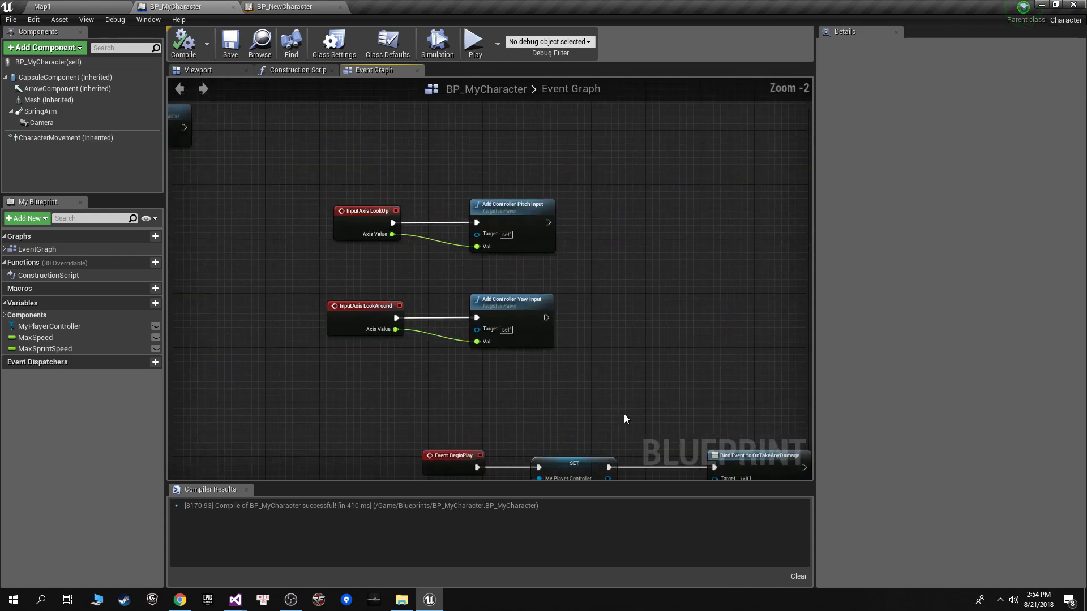
{"action": "right_click_drag", "start_coordinate": [624, 413], "coordinate": [535, 297]}
{"action": "mouse_move", "coordinate": [655, 412]}
{"action": "right_mouse_down"}
{"action": "mouse_move", "coordinate": [449, 308]}
{"action": "mouse_move", "coordinate": [792, 254]}
{"action": "right_mouse_up"}
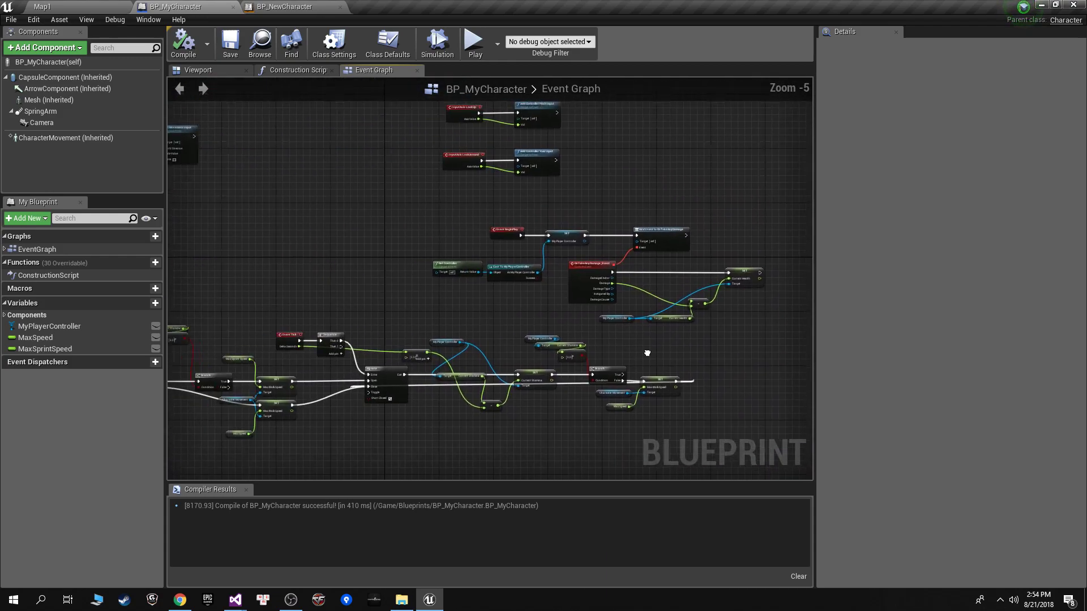
{"action": "right_click_drag", "start_coordinate": [283, 363], "coordinate": [616, 371]}
{"action": "scroll", "coordinate": [546, 349], "scroll_direction": "down", "scroll_amount": 1}
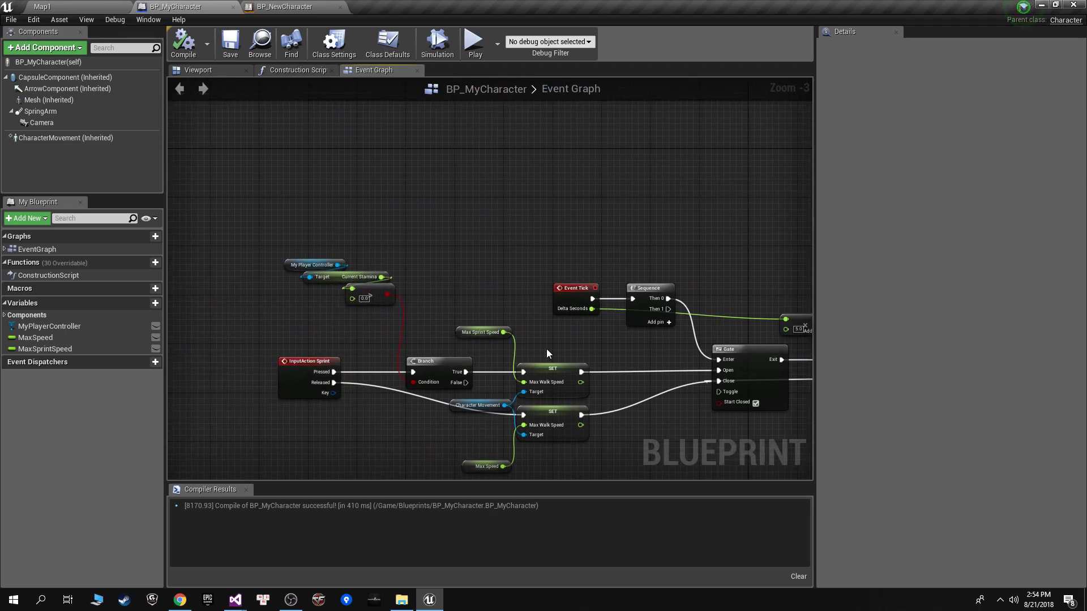
{"action": "scroll", "coordinate": [546, 348], "scroll_direction": "down", "scroll_amount": 1}
{"action": "scroll", "coordinate": [504, 342], "scroll_direction": "down", "scroll_amount": 1}
{"action": "scroll", "coordinate": [503, 339], "scroll_direction": "up", "scroll_amount": 1}
{"action": "scroll", "coordinate": [504, 332], "scroll_direction": "up", "scroll_amount": 2}
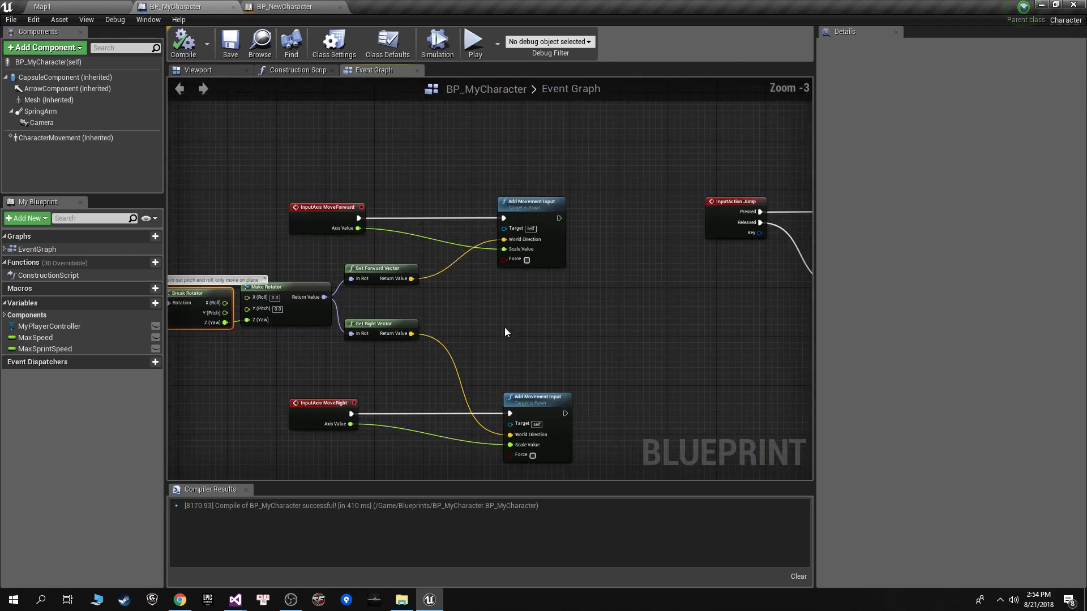
{"action": "left_click", "coordinate": [109, 6]}
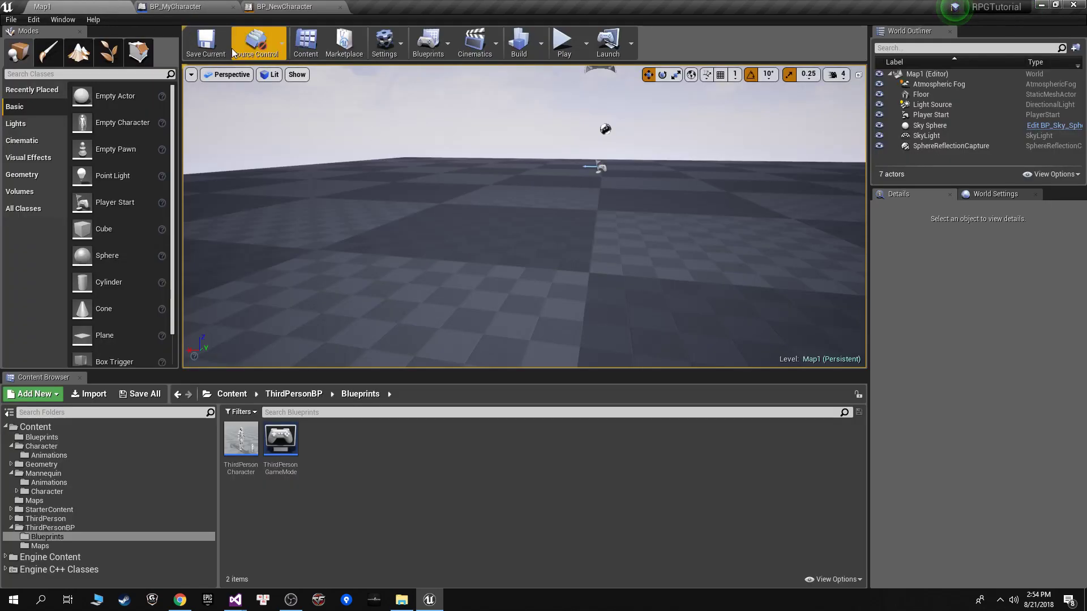
Step: Show the Content > Blueprints folder and glance at the BP_MyCharacter and BP_NewCharacter tabs
{"action": "left_click", "coordinate": [73, 437]}
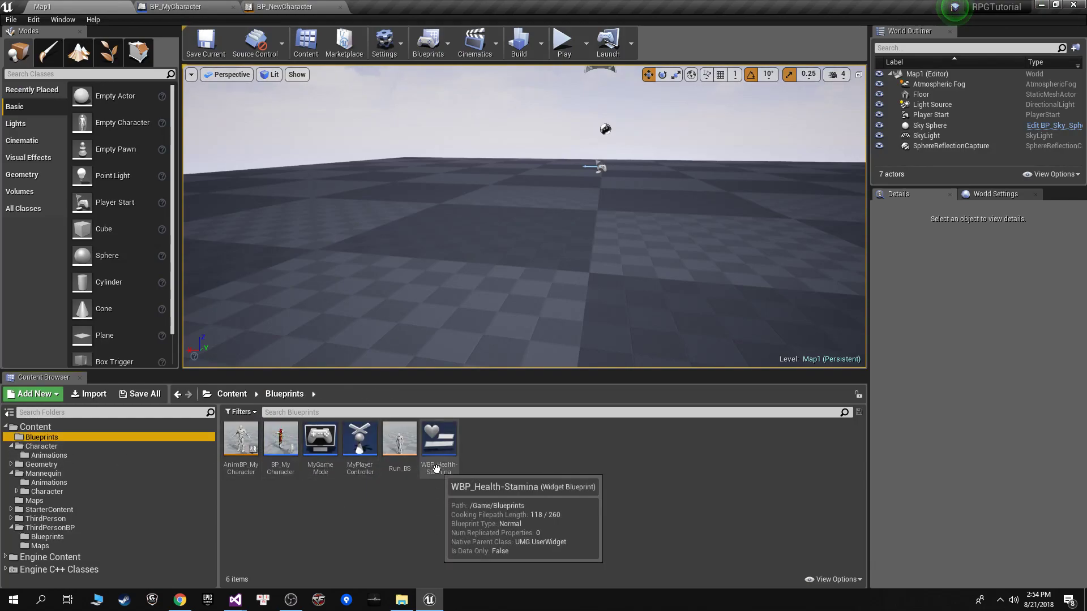
{"action": "left_click", "coordinate": [238, 5]}
{"action": "left_click", "coordinate": [290, 7]}
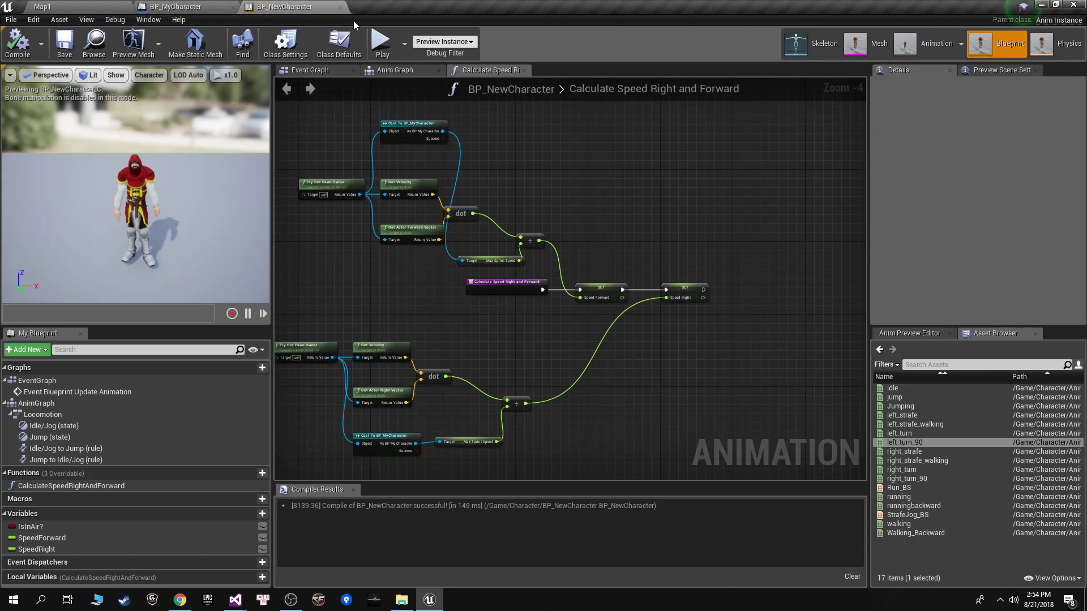
{"action": "left_click", "coordinate": [98, 6]}
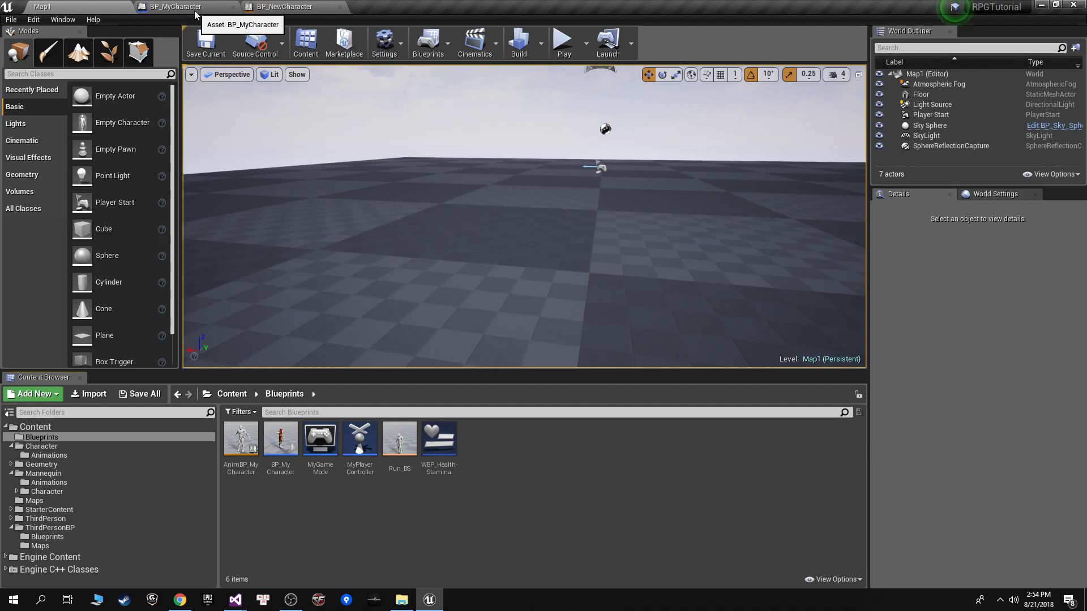
Step: Tidy the Add Movement Input nodes in BP_MyCharacter's event graph, then return to Map1
{"action": "left_click", "coordinate": [196, 11]}
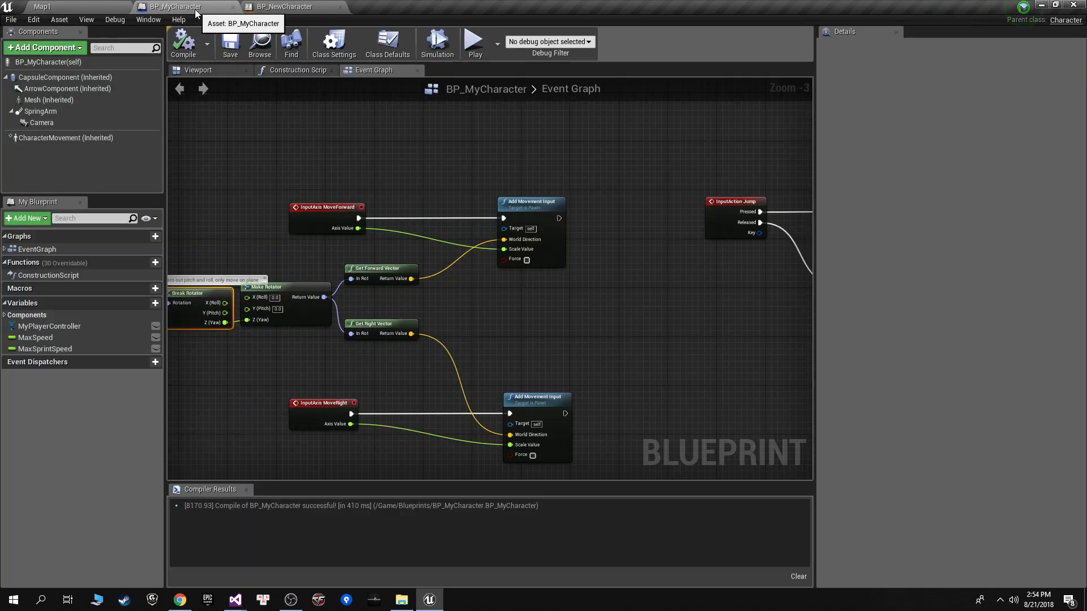
{"action": "right_click_drag", "start_coordinate": [426, 308], "coordinate": [527, 361]}
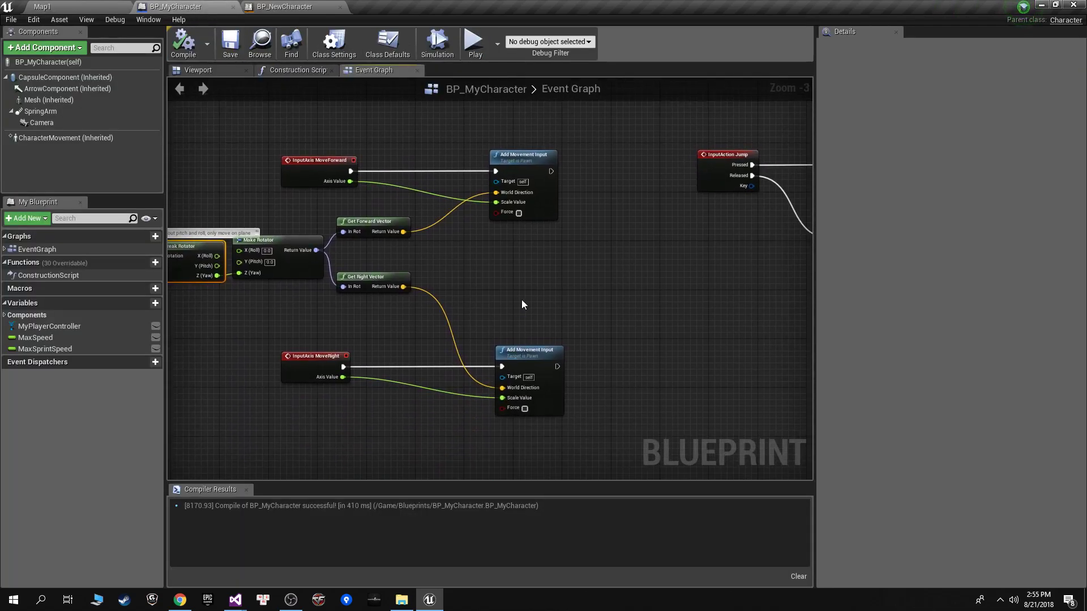
{"action": "left_click_drag", "start_coordinate": [528, 361], "coordinate": [521, 361]}
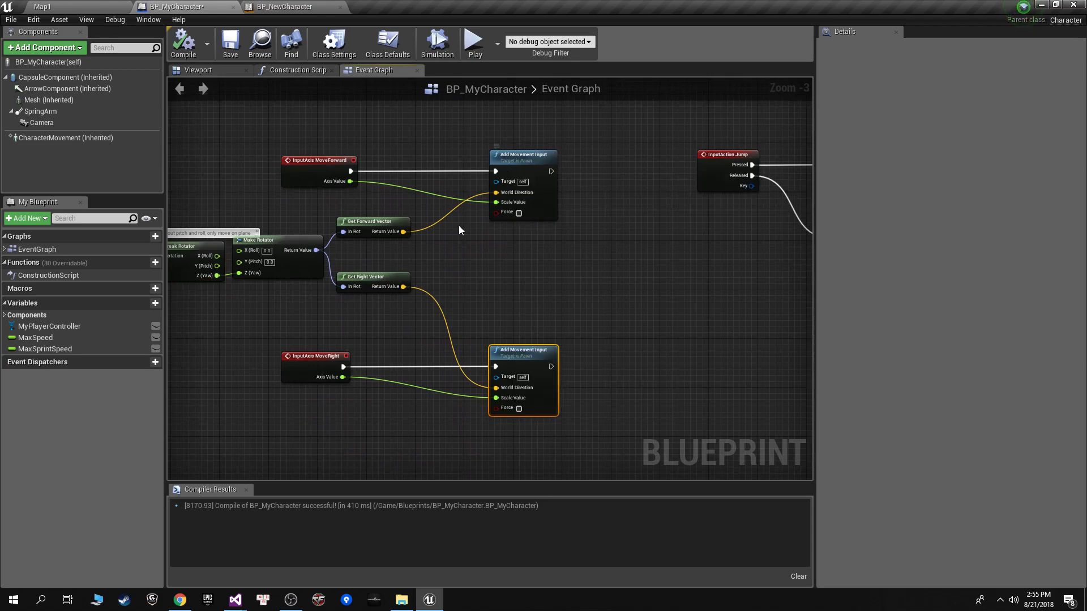
{"action": "right_click_drag", "start_coordinate": [458, 225], "coordinate": [523, 275]}
{"action": "left_click", "coordinate": [50, 5]}
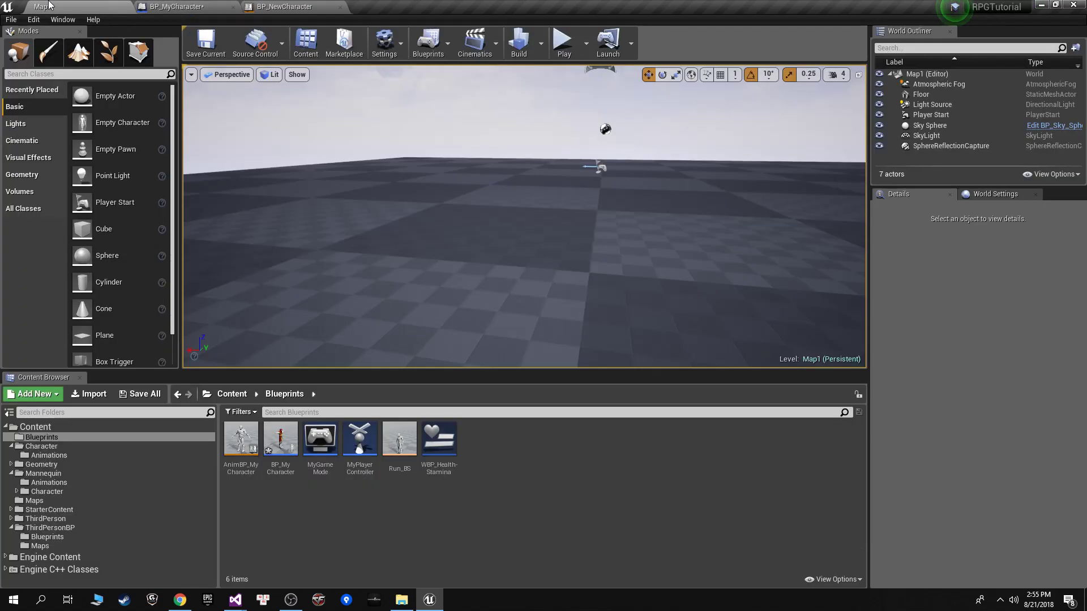